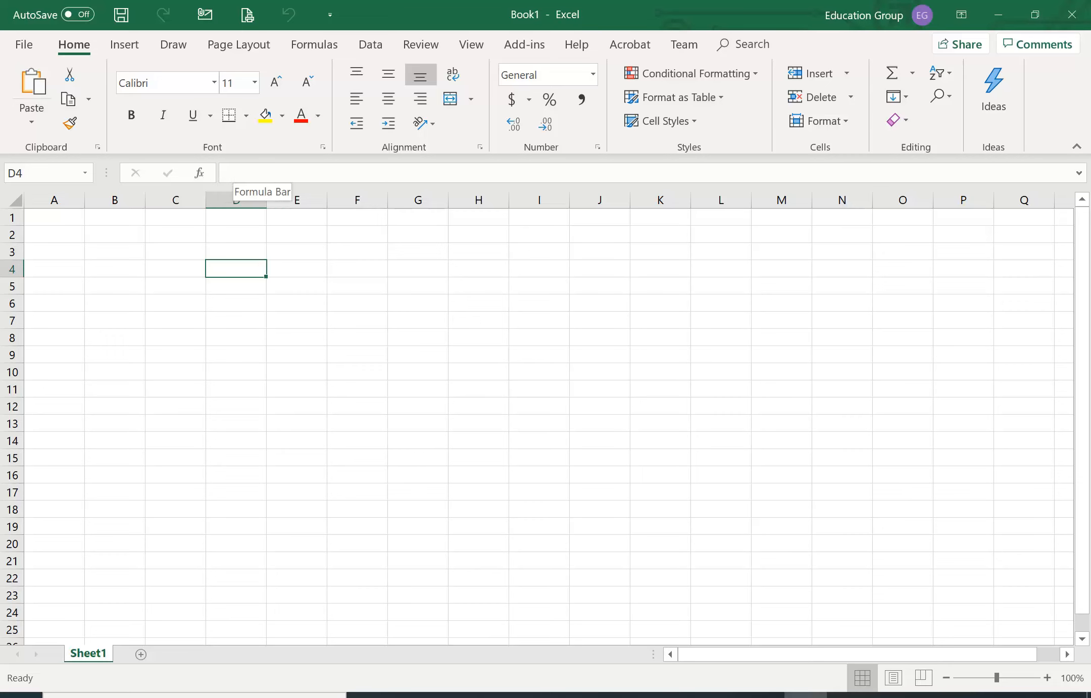
# - Browse the Insert Function list from cell D4, including the Math & Trig category, and leave without inserting a function
pyautogui.click(228, 172)
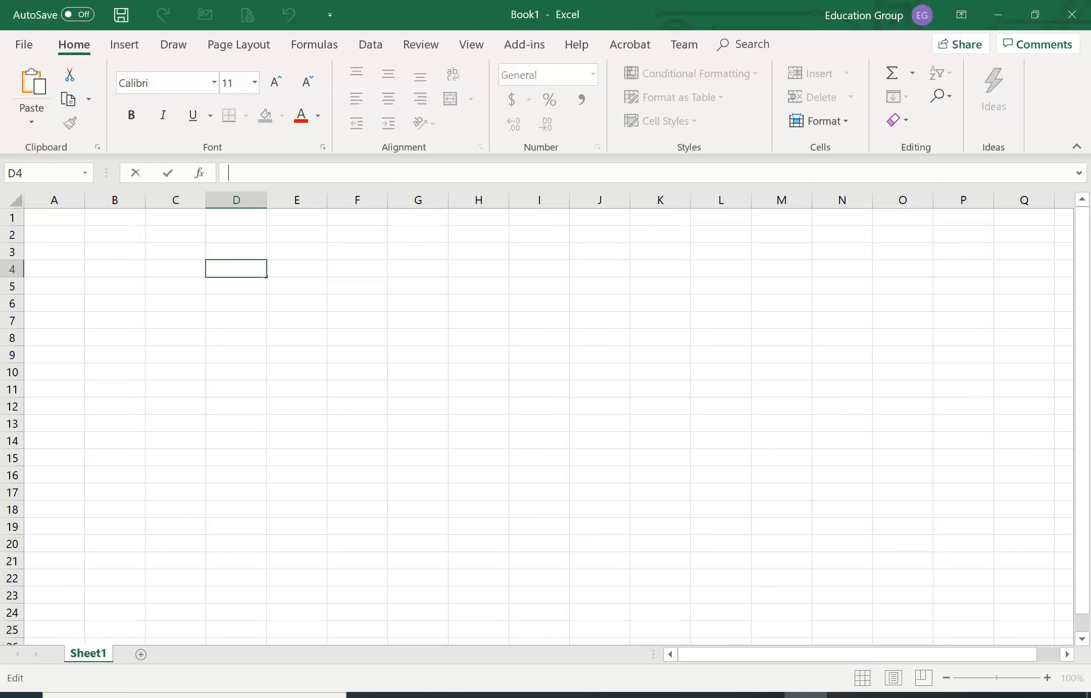
pyautogui.click(201, 173)
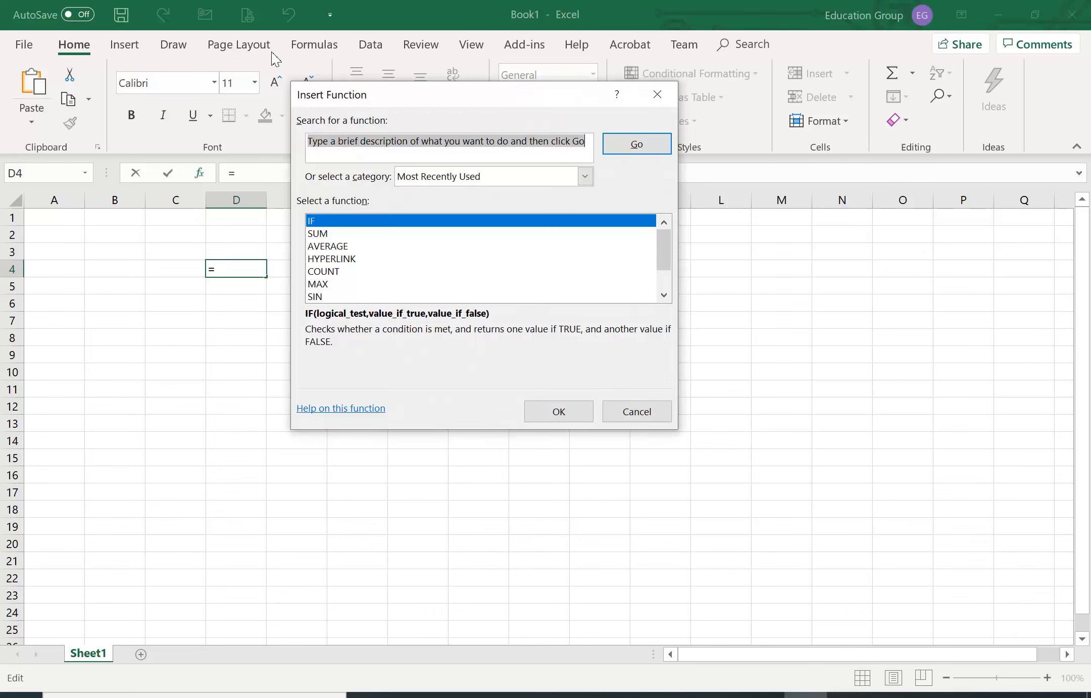
pyautogui.click(585, 143)
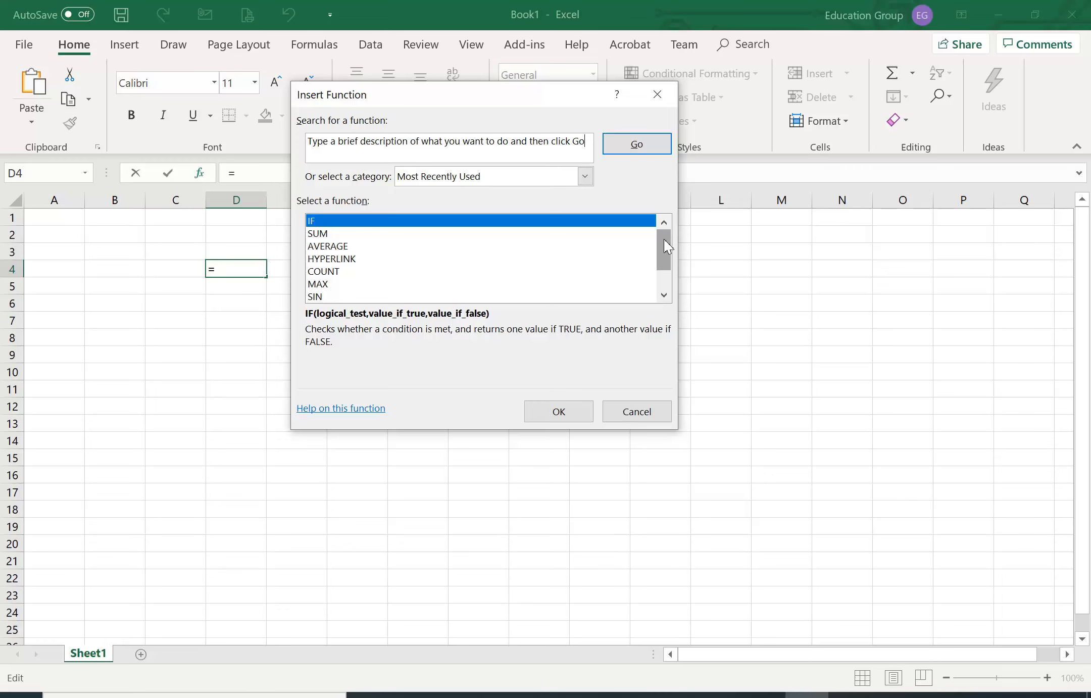
pyautogui.moveTo(665, 238); pyautogui.dragTo(672, 269)
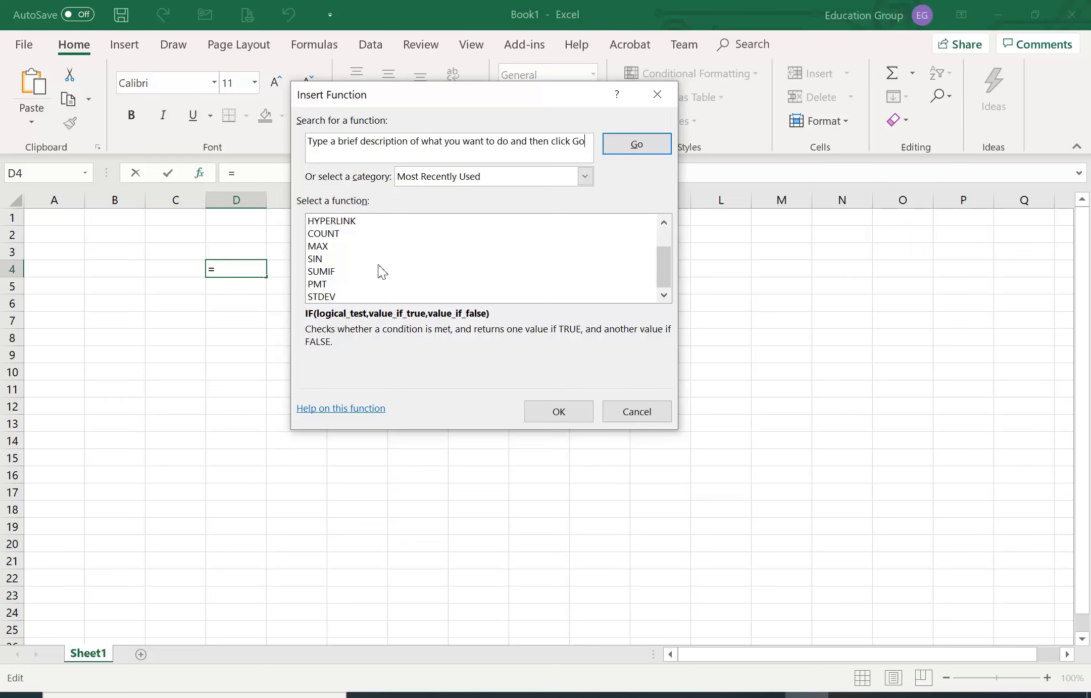
pyautogui.click(585, 177)
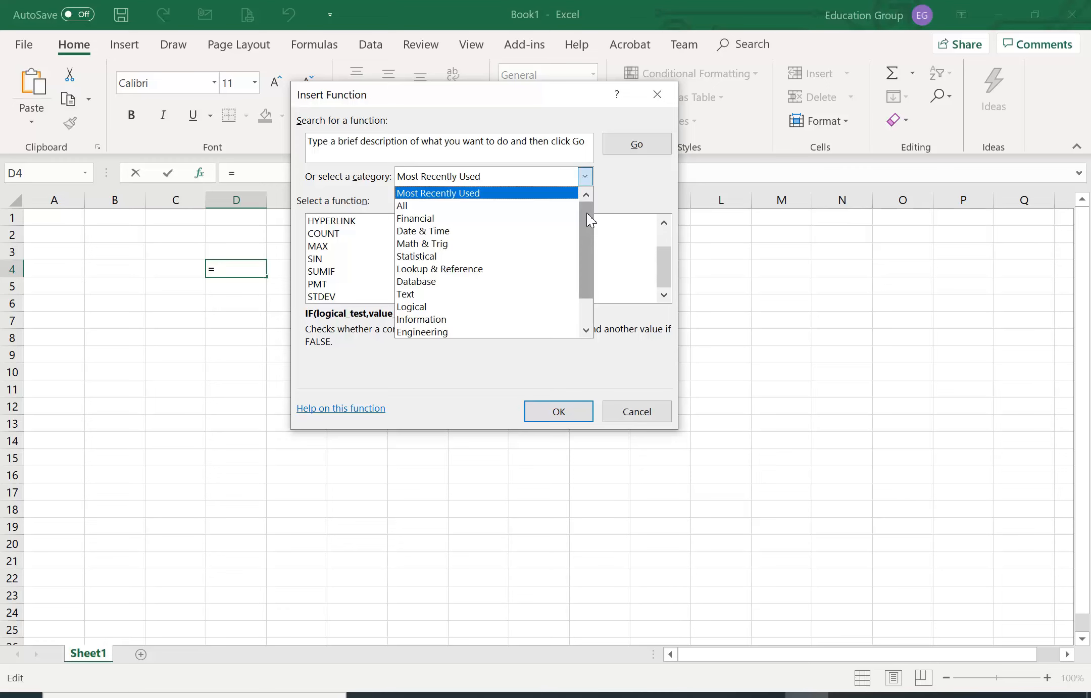
pyautogui.click(508, 242)
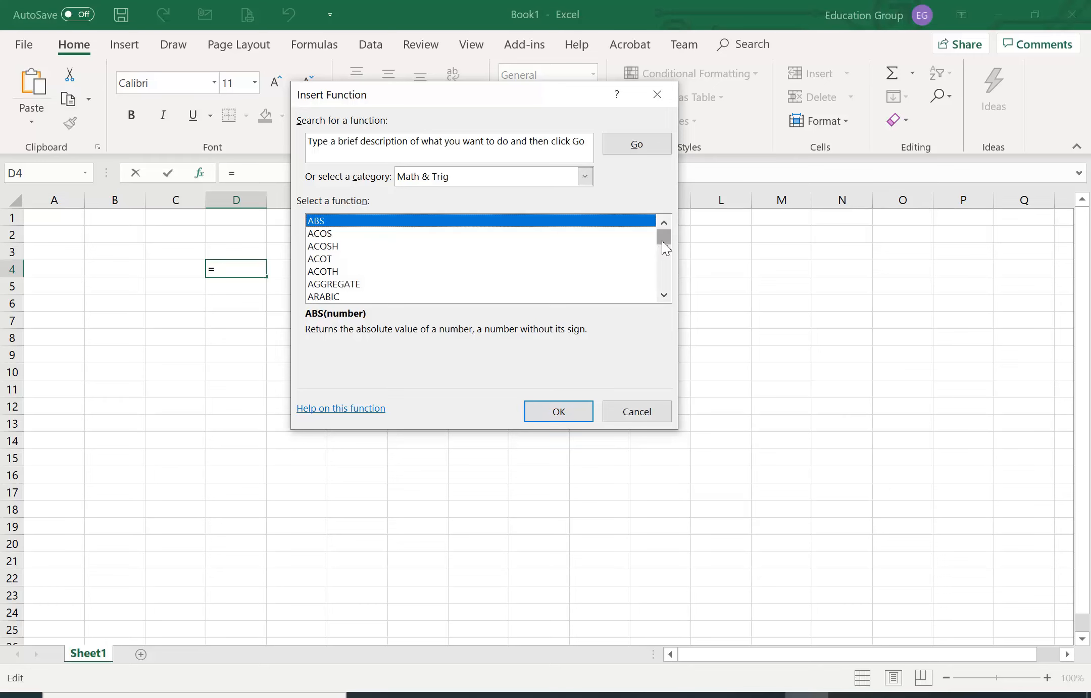
pyautogui.moveTo(661, 241); pyautogui.dragTo(662, 255)
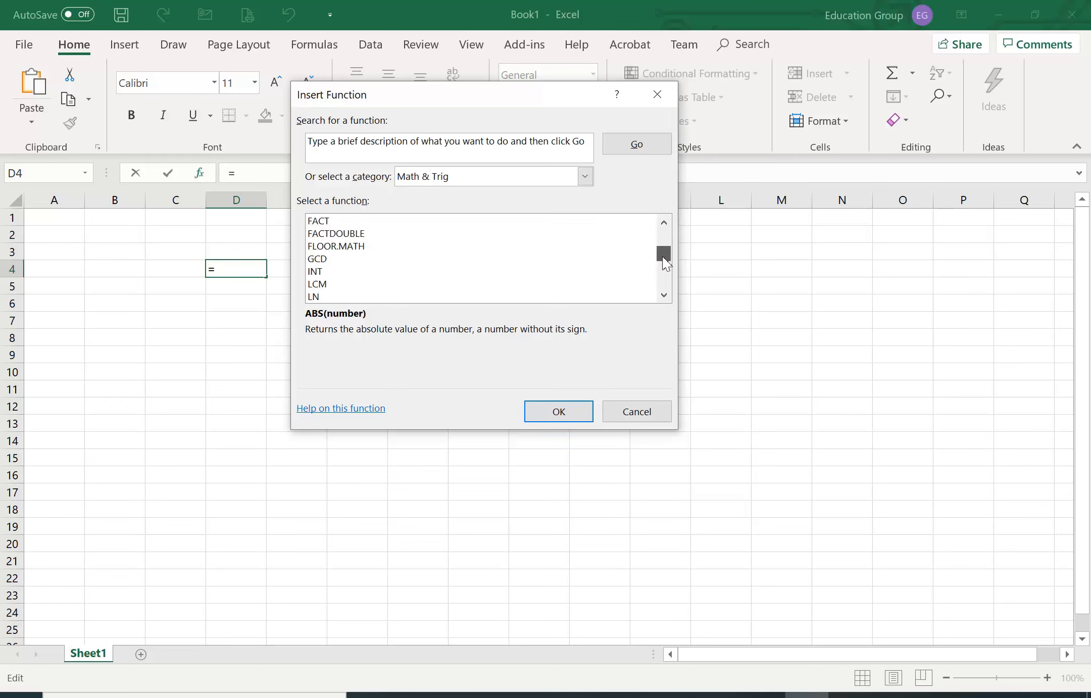
pyautogui.click(649, 413)
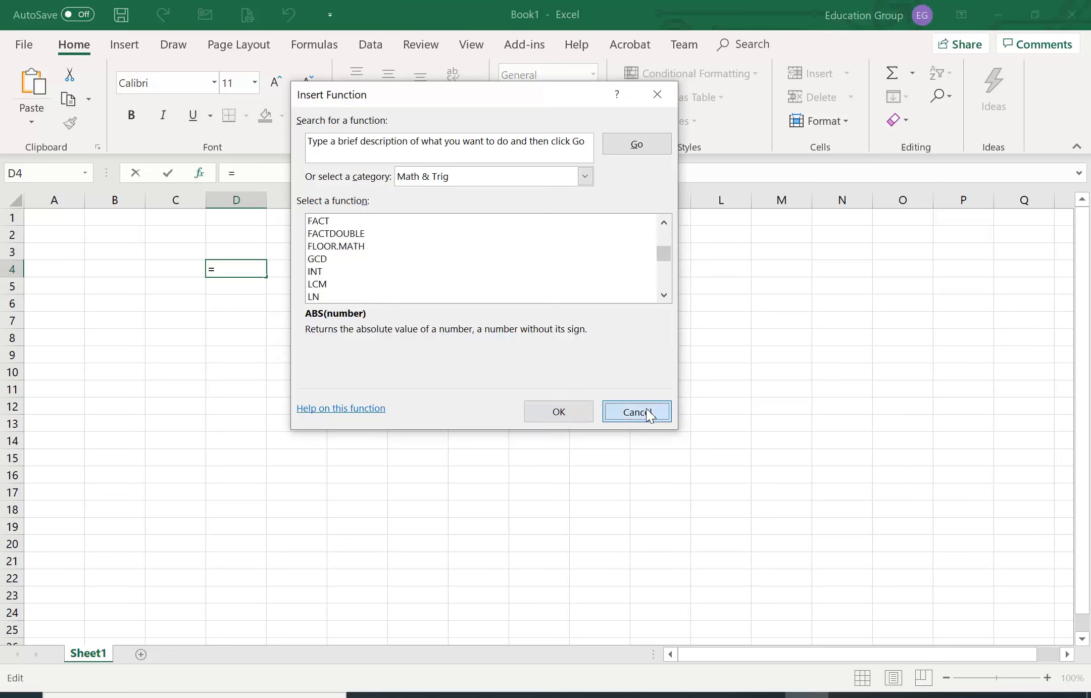
# - Enter the label Product in cell C4 and the item Shoes in cell C6
pyautogui.click(178, 266)
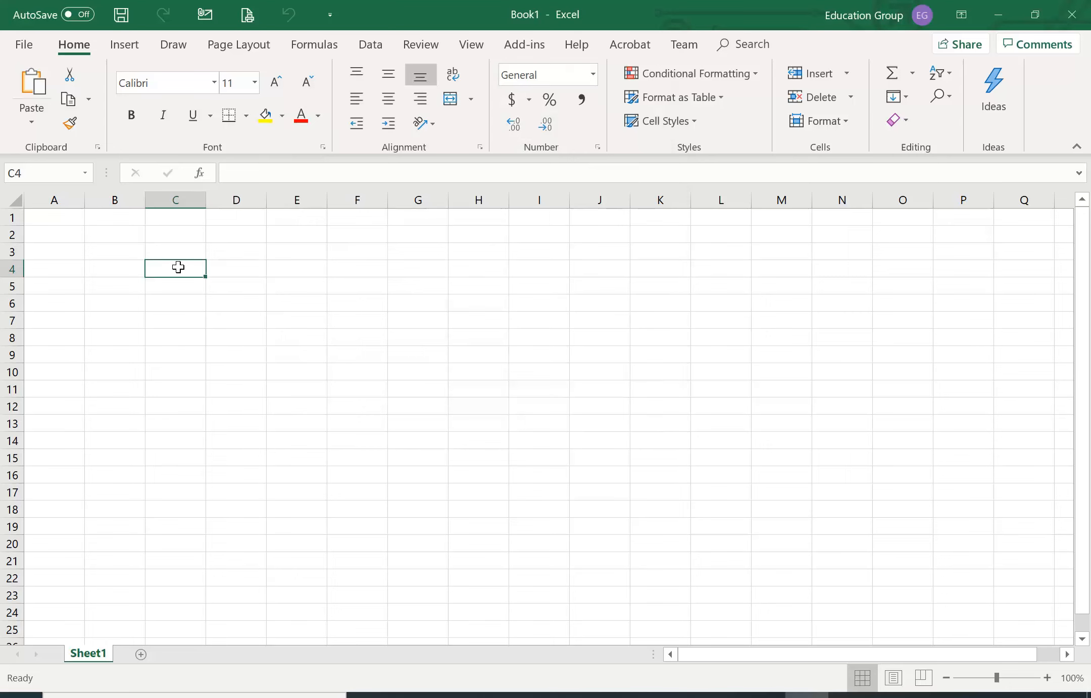
pyautogui.write('Product')
pyautogui.press('Return')
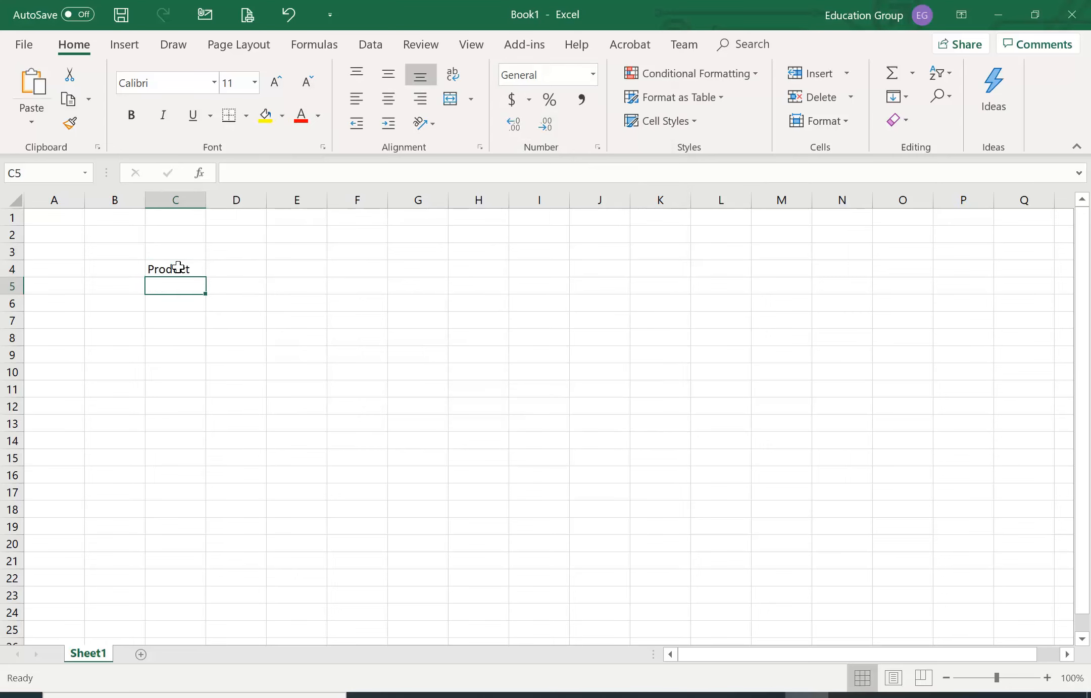
pyautogui.press('Return')
pyautogui.write('Shoes')
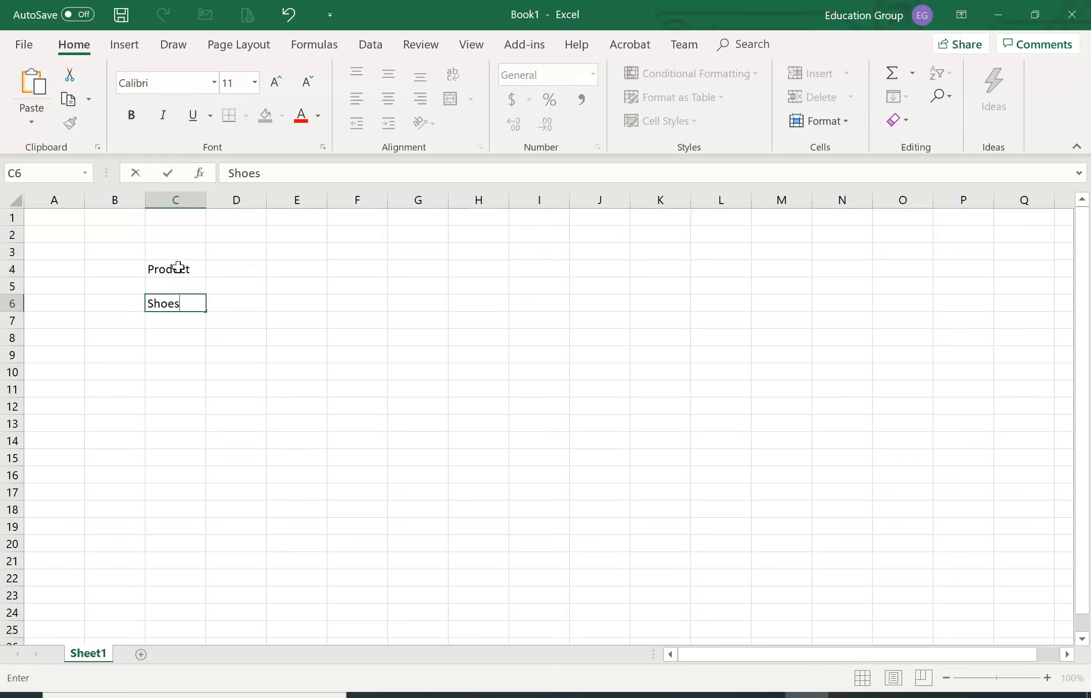
pyautogui.press('Tab')
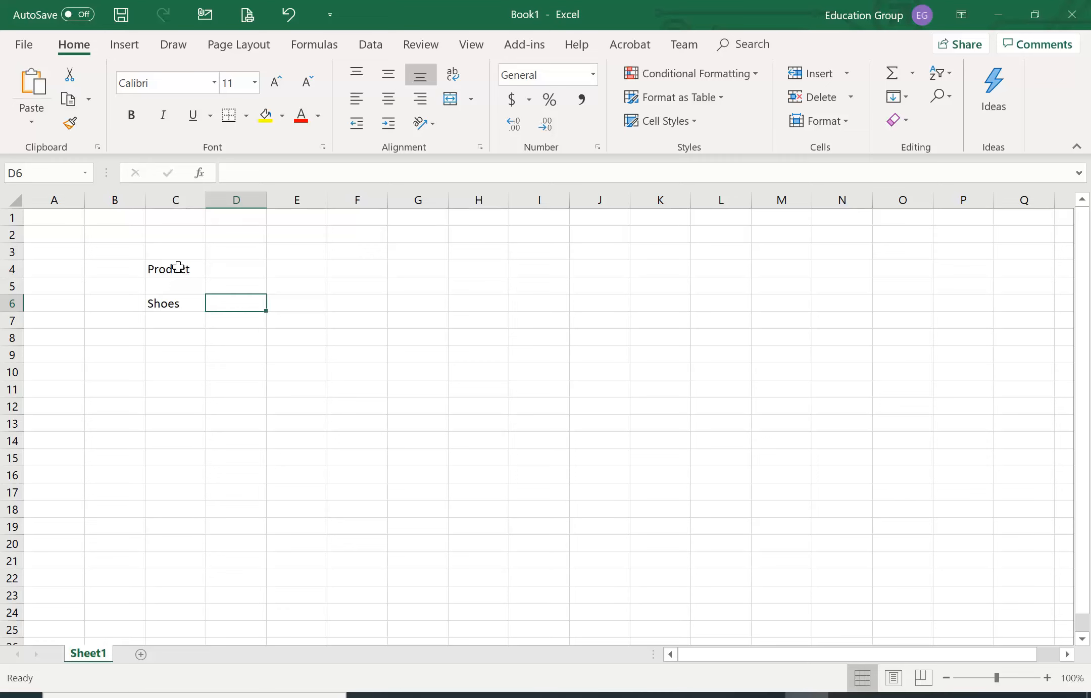
# - Enter 50 in cell D6 as the shoes' cost and apply the dollar Accounting format
pyautogui.write('50')
pyautogui.press('Tab')
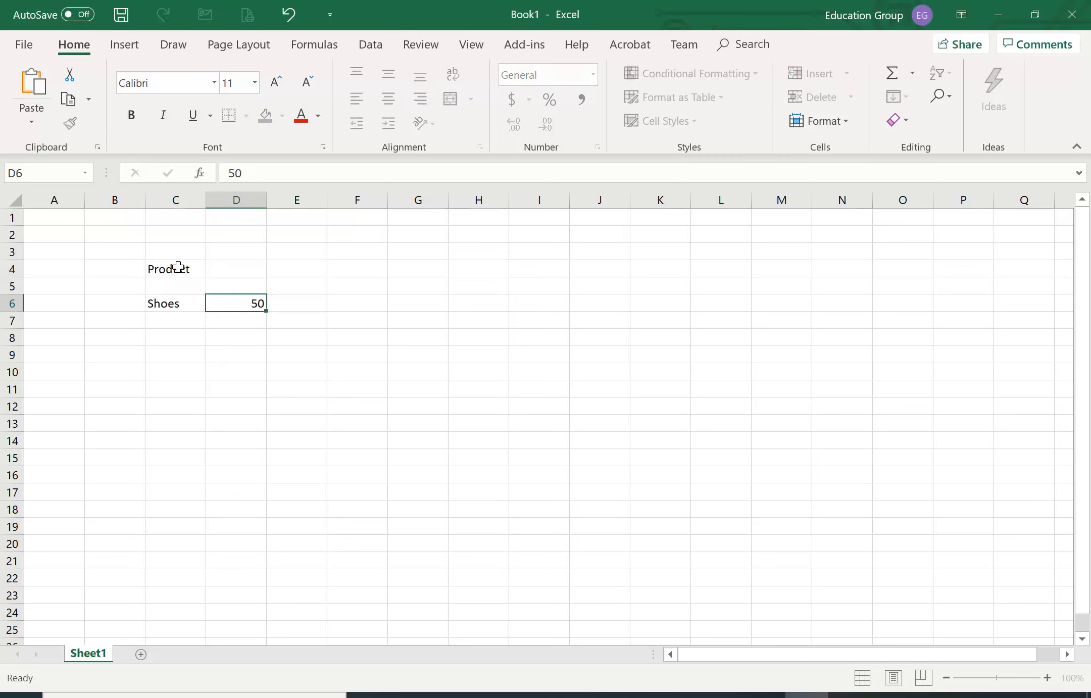
pyautogui.press('Left')
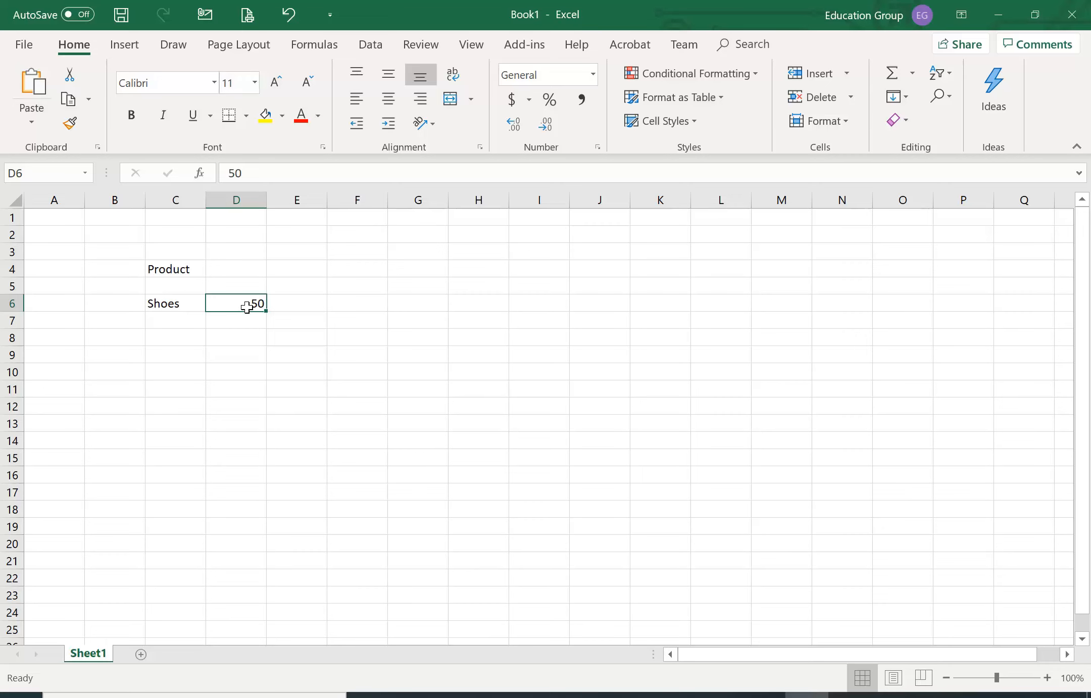
pyautogui.click(511, 100)
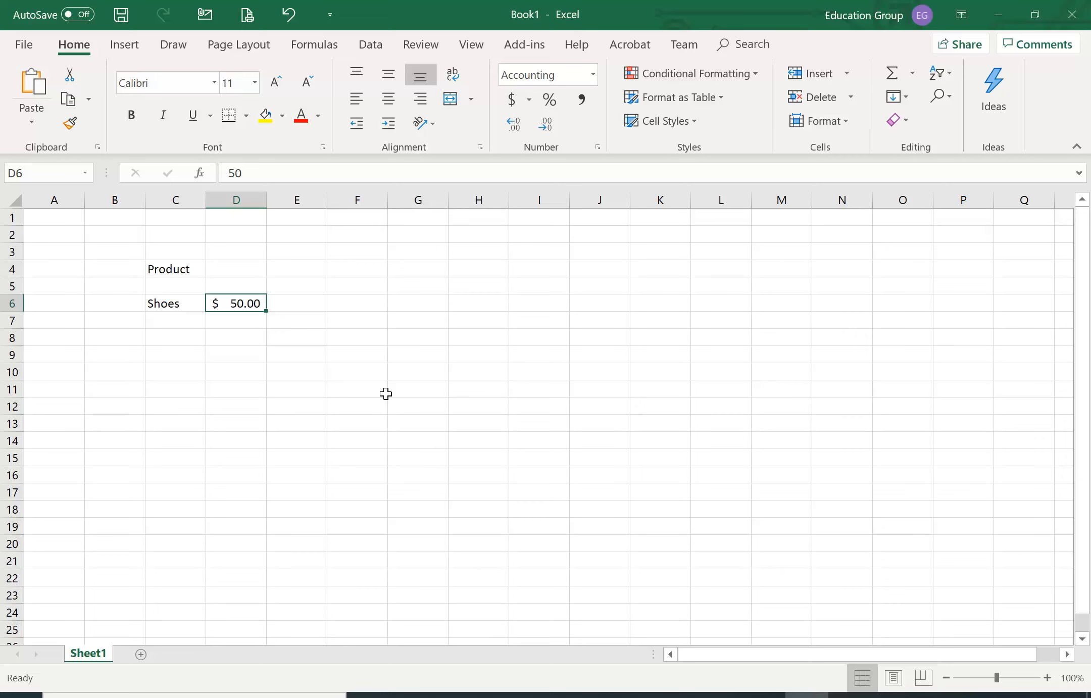
# - Add the headings Units in cell E5 and Cost in cell D5
pyautogui.click(297, 307)
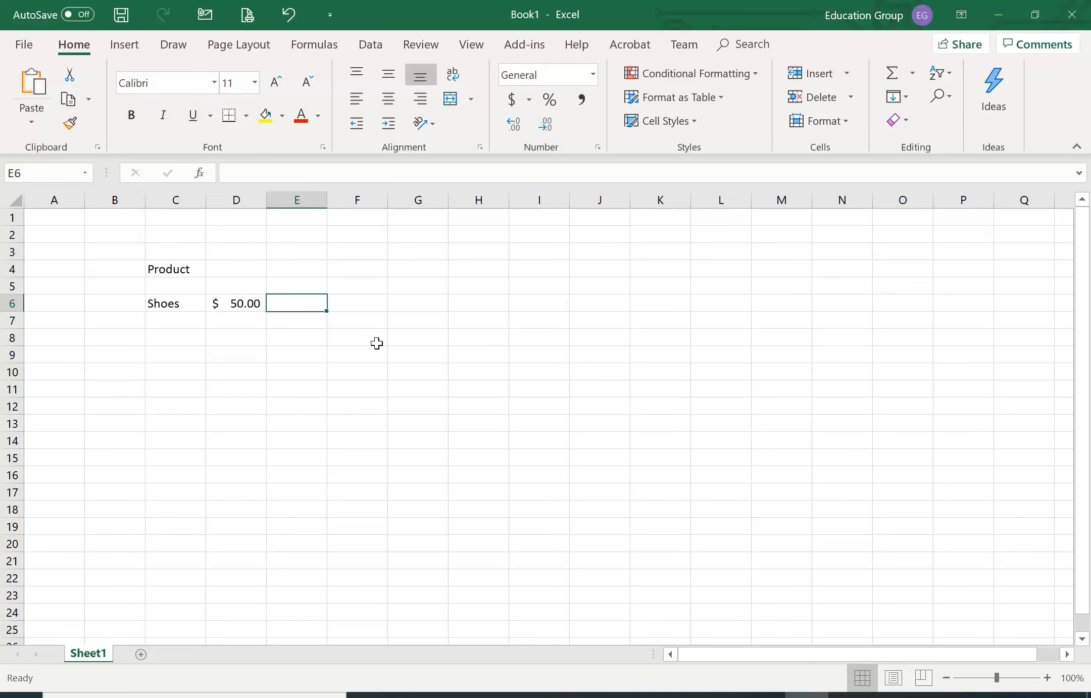
pyautogui.press('Up')
pyautogui.write('Units')
pyautogui.hotkey('ctrl', 'Return')
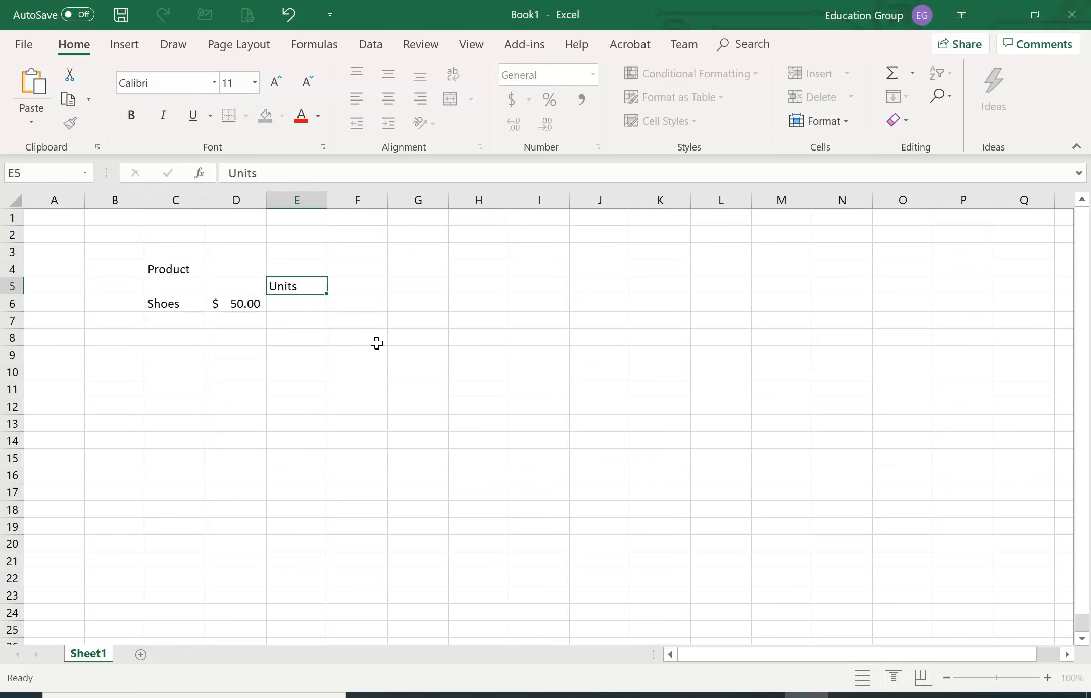
pyautogui.press('Left')
pyautogui.write('Cost')
pyautogui.hotkey('ctrl', 'Return')
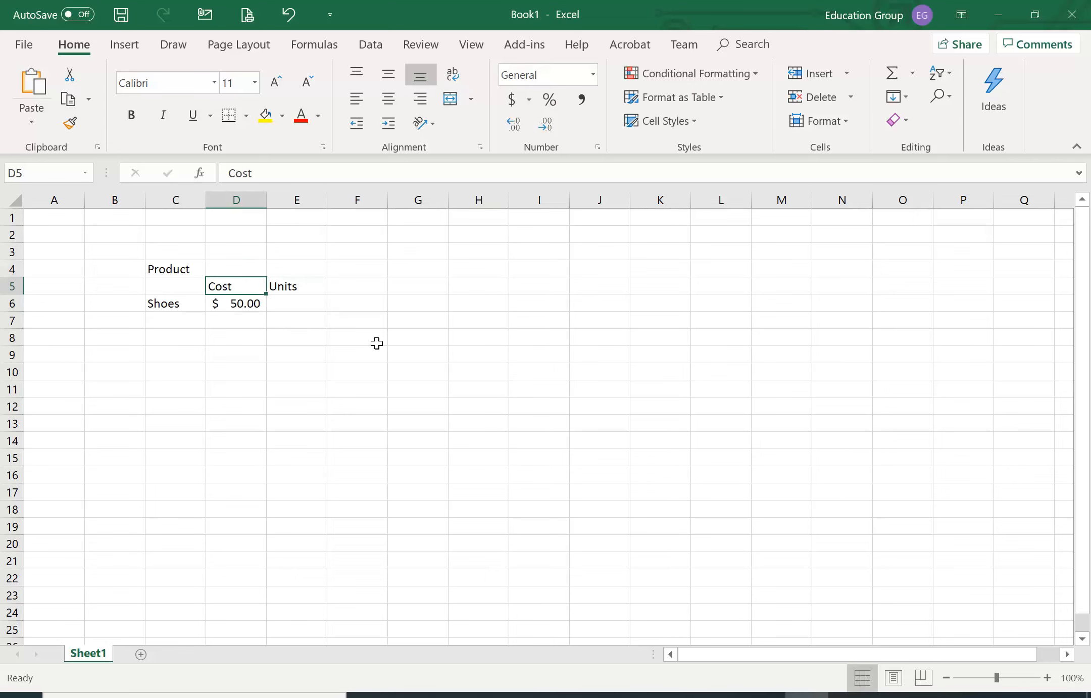
# - Enter 2 in cell E6 as the number of units of shoes
pyautogui.press('Down')
pyautogui.press('Right')
pyautogui.write('2')
pyautogui.press('Tab')
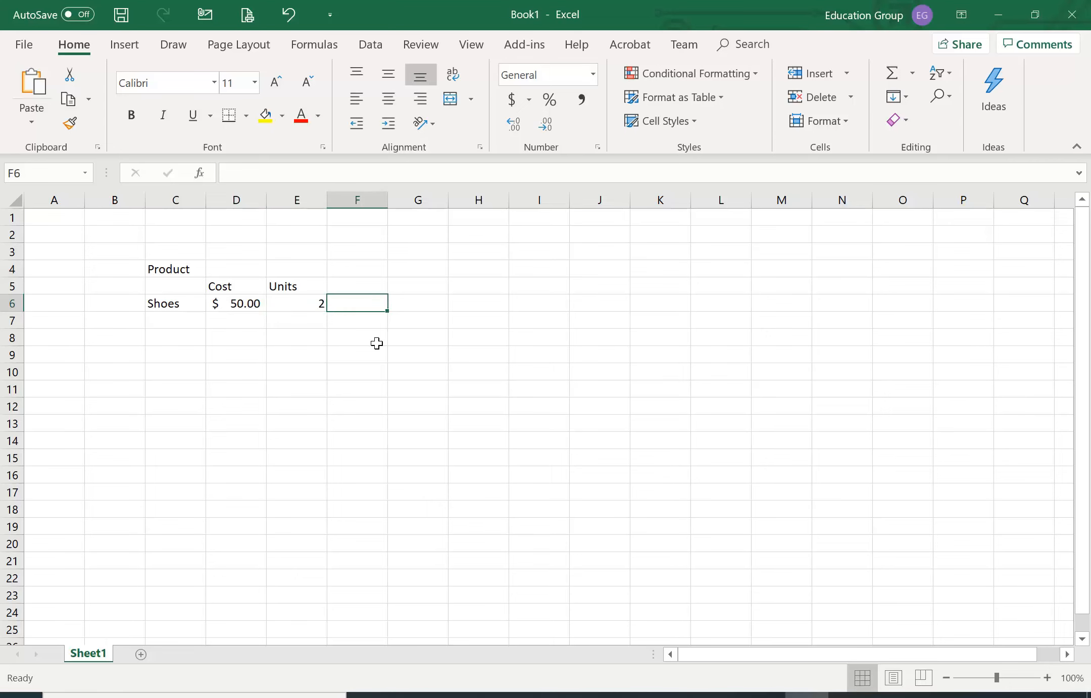
pyautogui.press('Left')
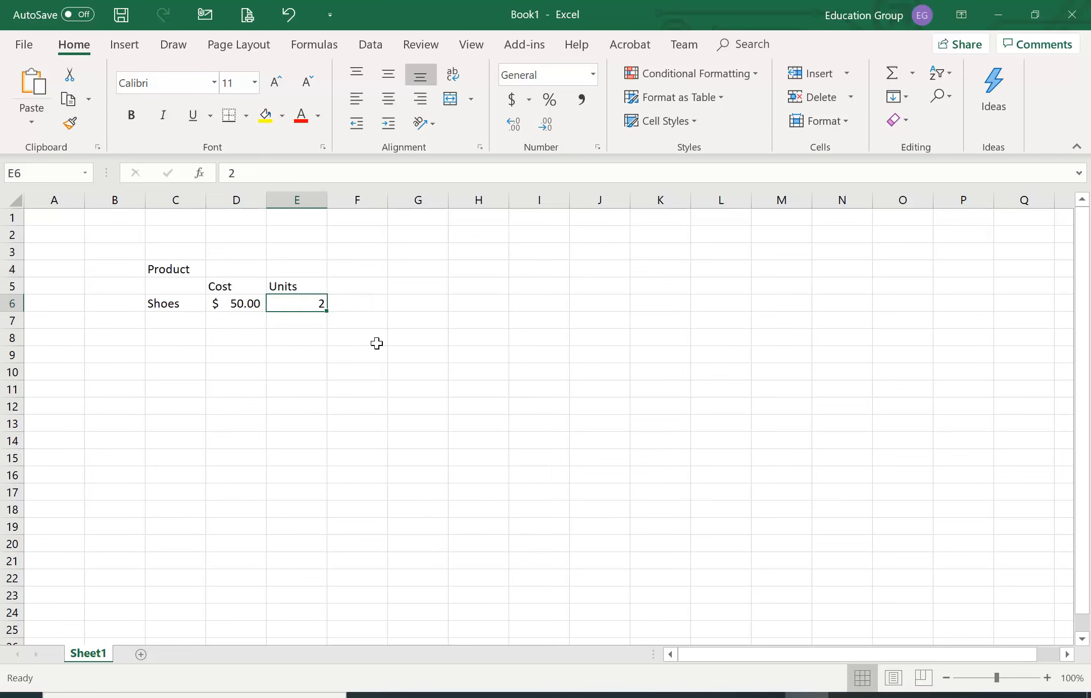
pyautogui.press('Right')
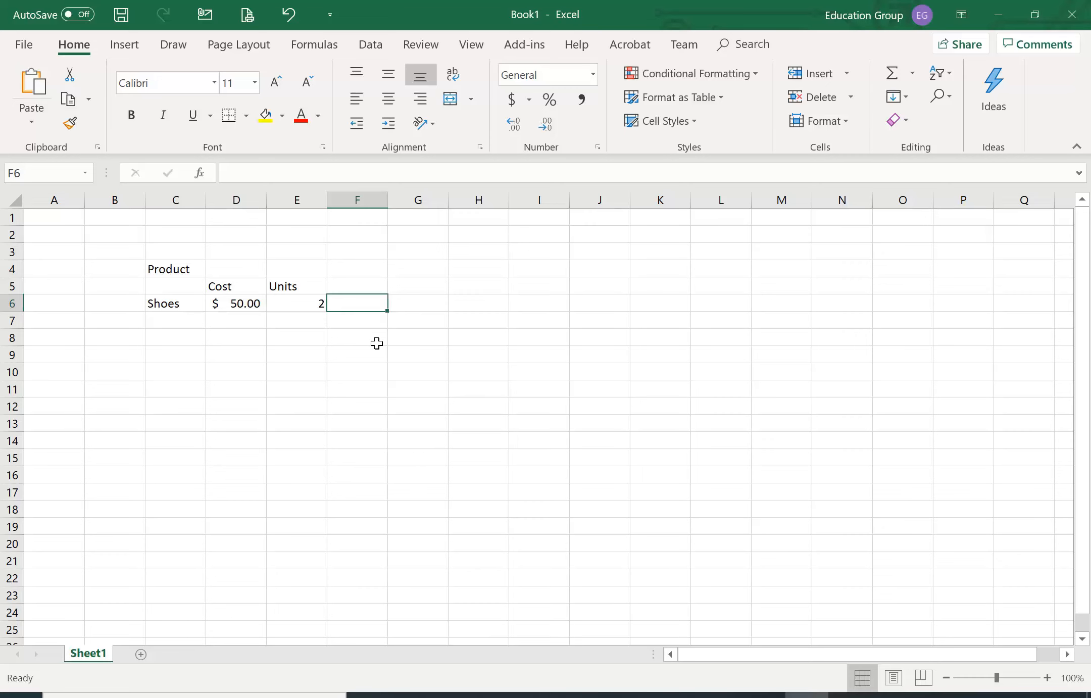
# - Enter the heading Tax Per in cell F5, then start and discard an entry in the cell beneath it
pyautogui.press('Up')
pyautogui.write('T')
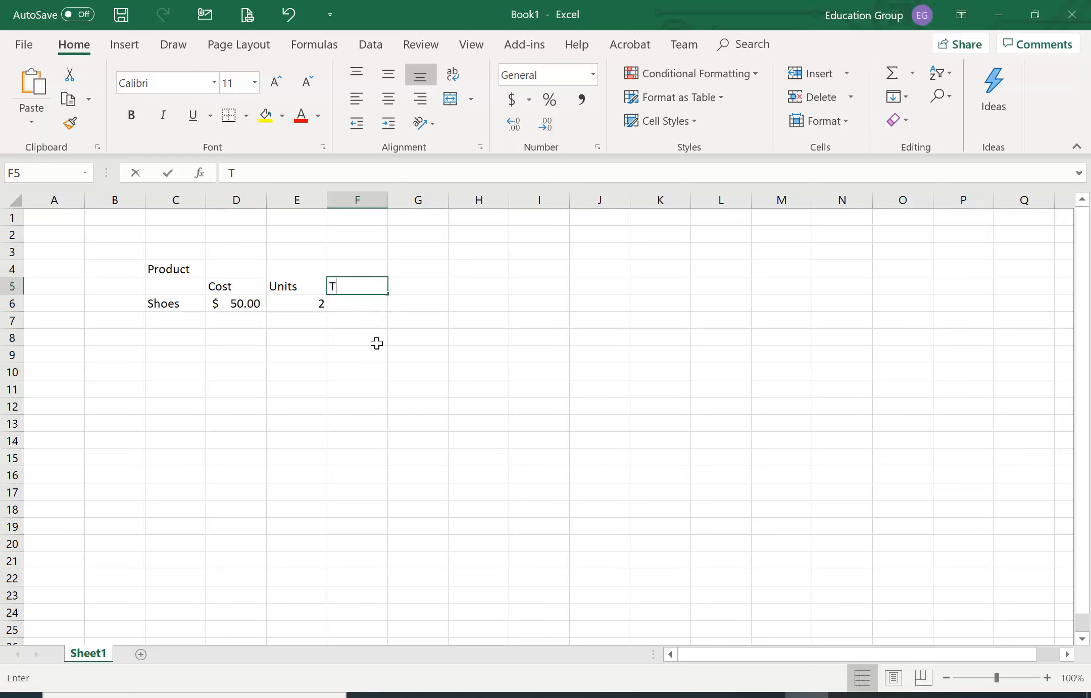
pyautogui.write('ax Per')
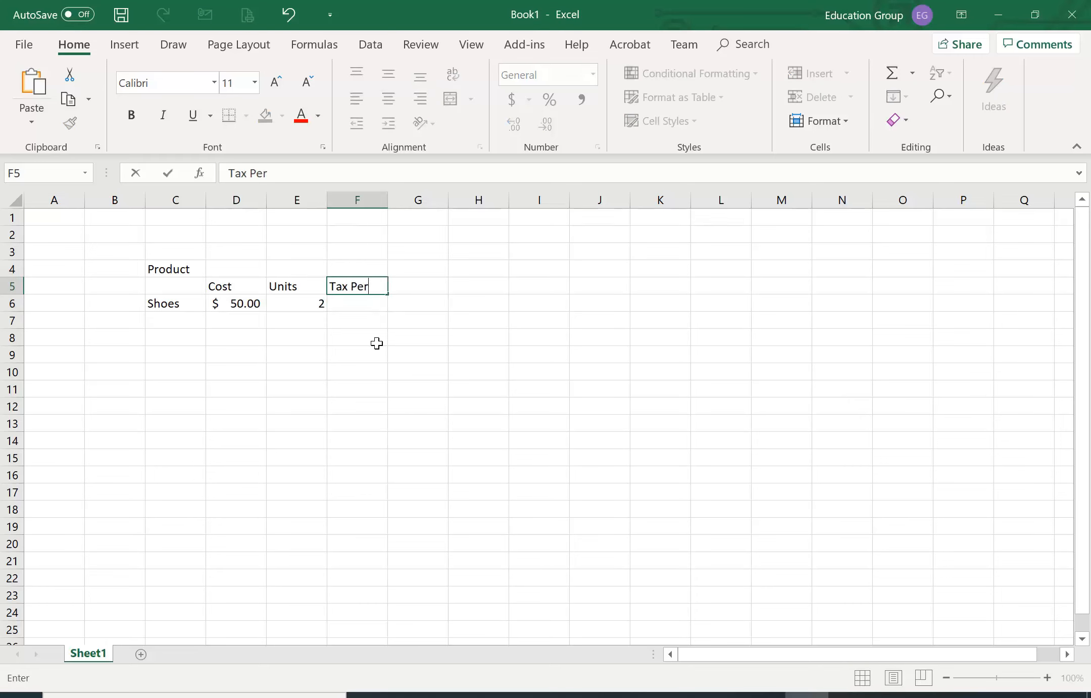
pyautogui.press('Return')
pyautogui.write('.')
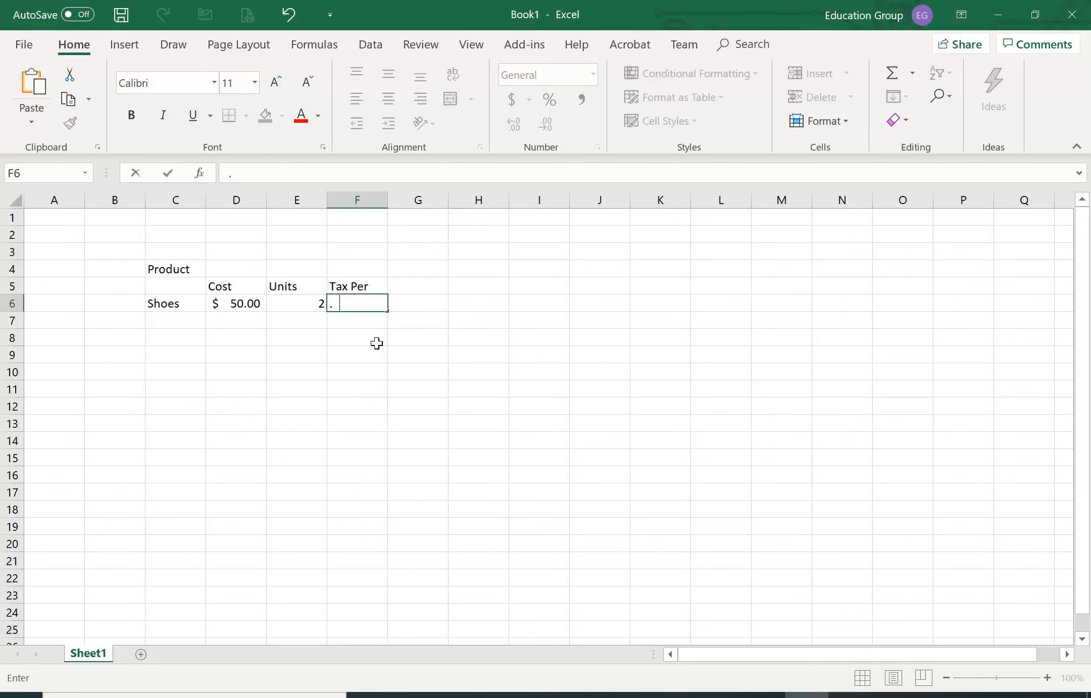
pyautogui.press('BackSpace')
pyautogui.press('Escape')
# - Set the heading in cell F5 to Shipping Cost
pyautogui.press('Up')
pyautogui.write('Shipp')
pyautogui.write('ing Cos')
pyautogui.press('BackSpace')
pyautogui.write('Cost')
pyautogui.press('Return')
# - Enter 5.00 in cell F6 with the dollar Accounting format and widen column F to fit its heading
pyautogui.write('5')
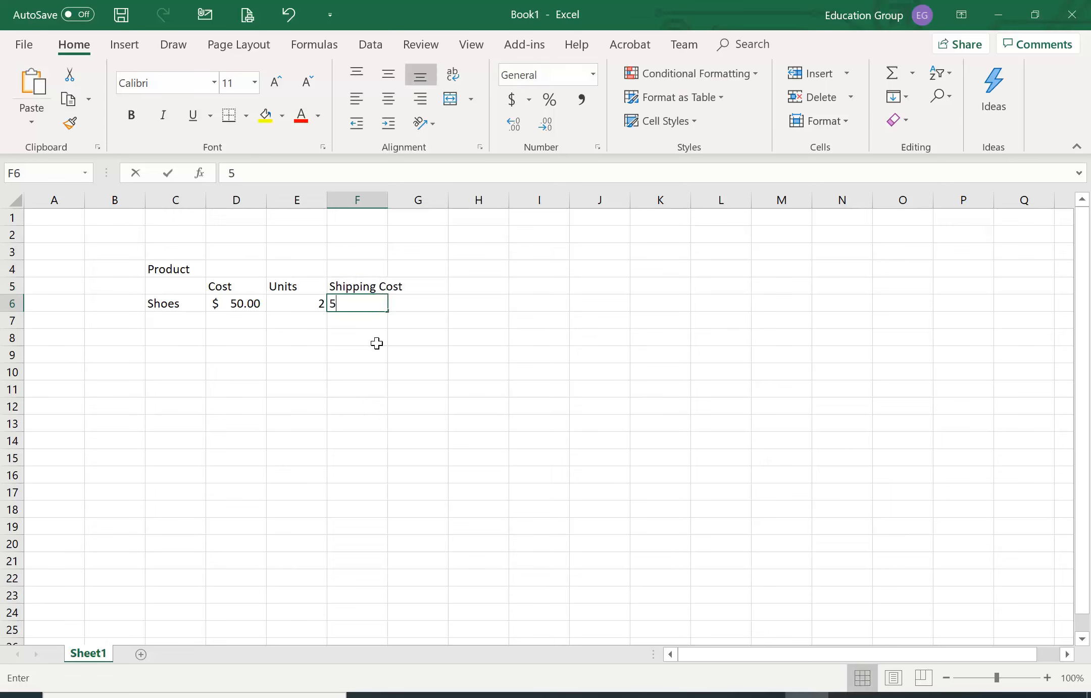
pyautogui.write('.00')
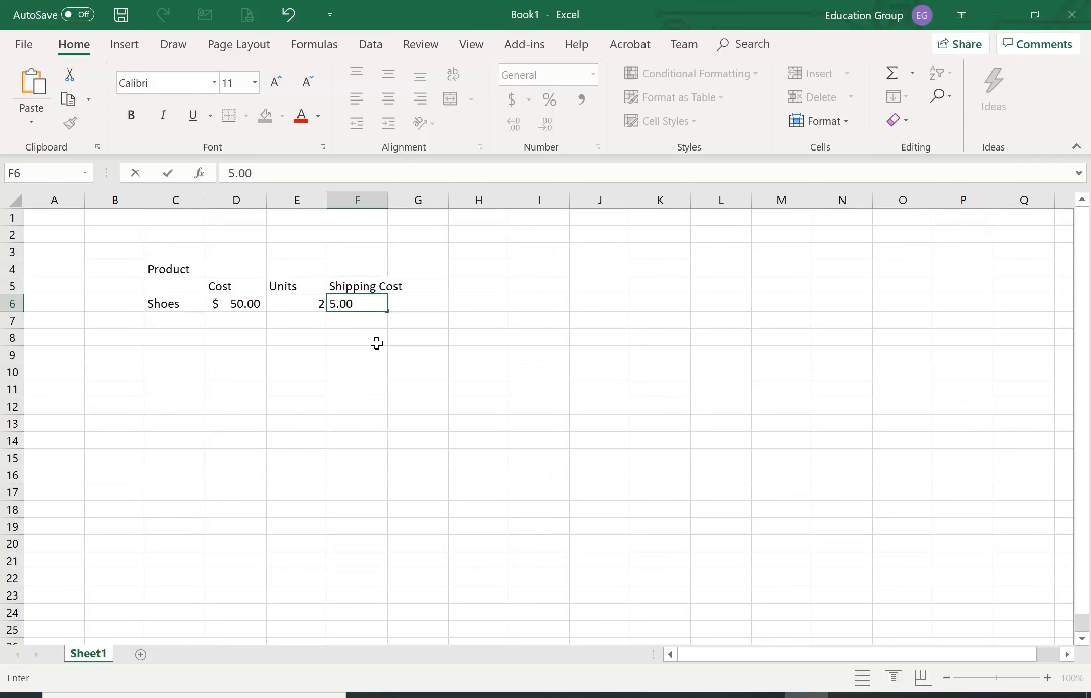
pyautogui.press('Return')
pyautogui.click(376, 305)
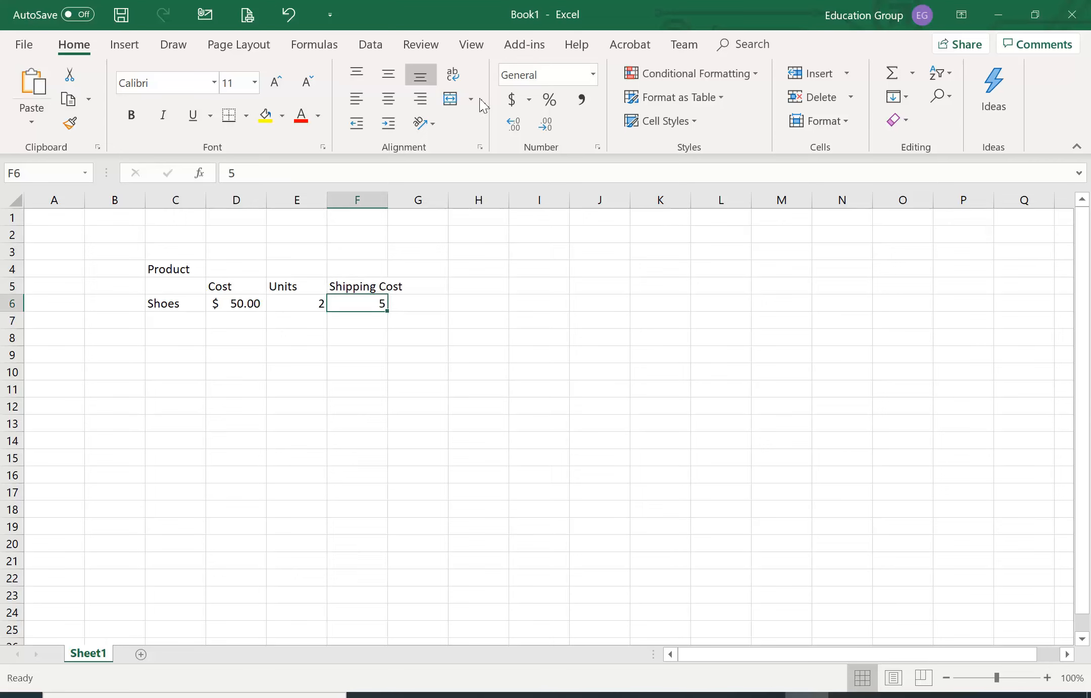
pyautogui.click(512, 99)
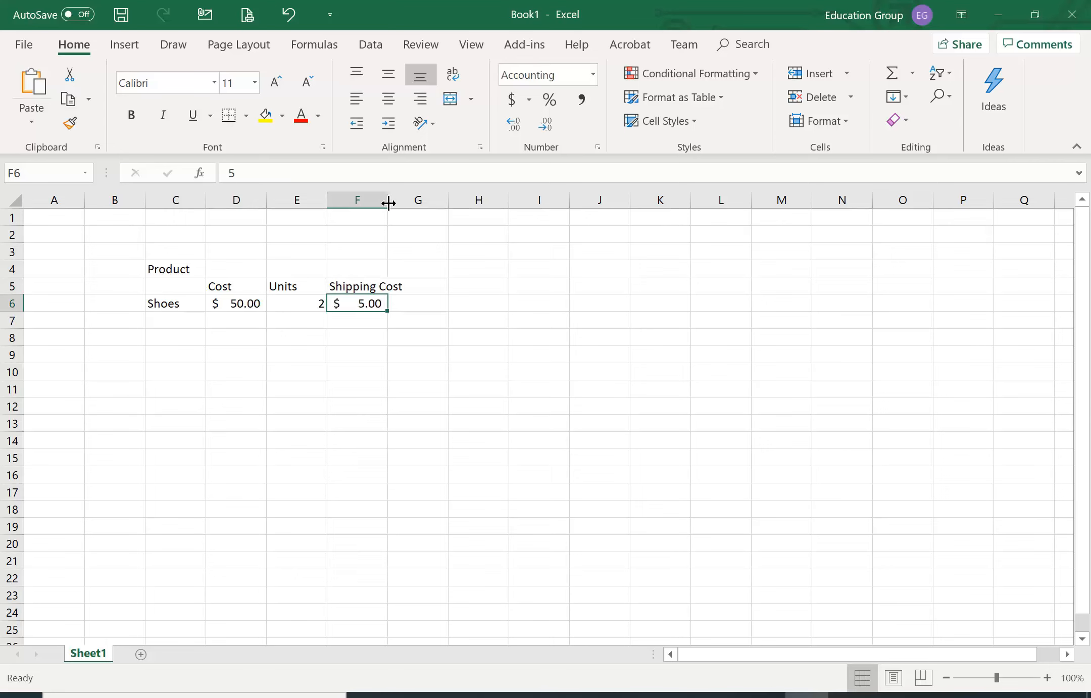
pyautogui.moveTo(389, 203); pyautogui.dragTo(407, 203)
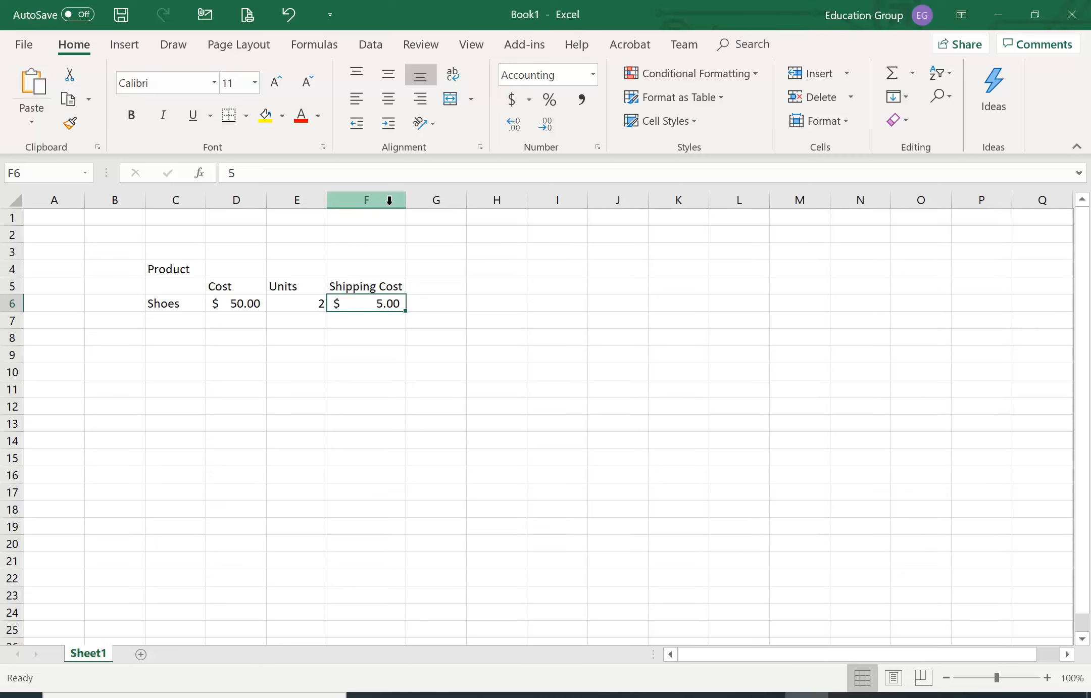
# - Enter the formula =D6+F6 in cell G6 to add the shoes' cost and shipping cost
pyautogui.click(444, 305)
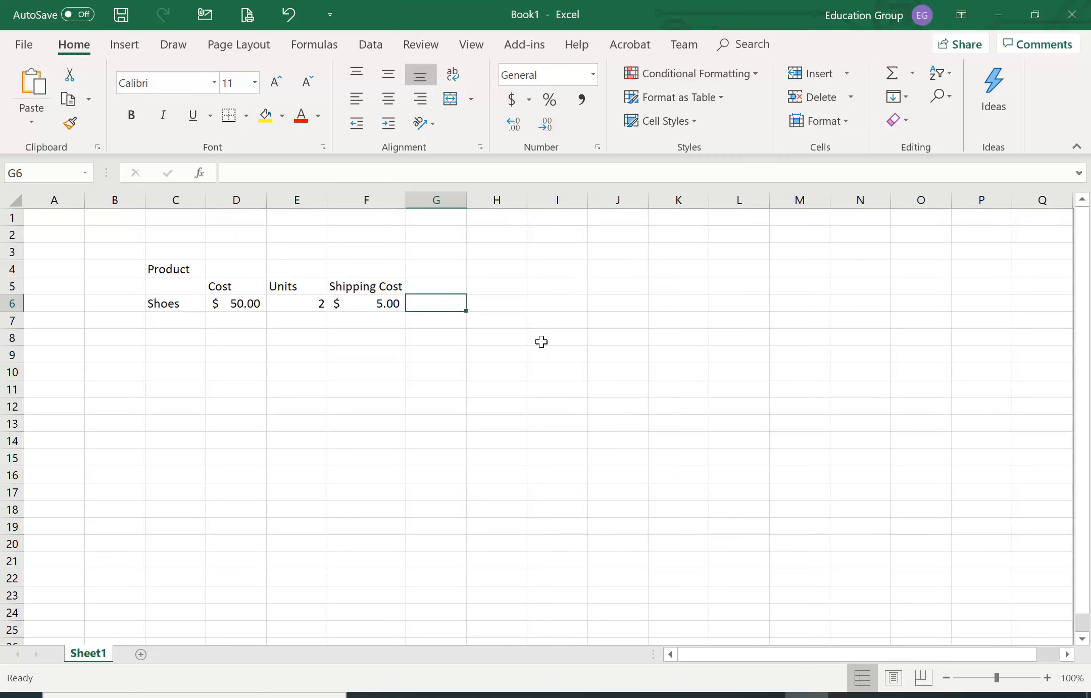
pyautogui.write('=')
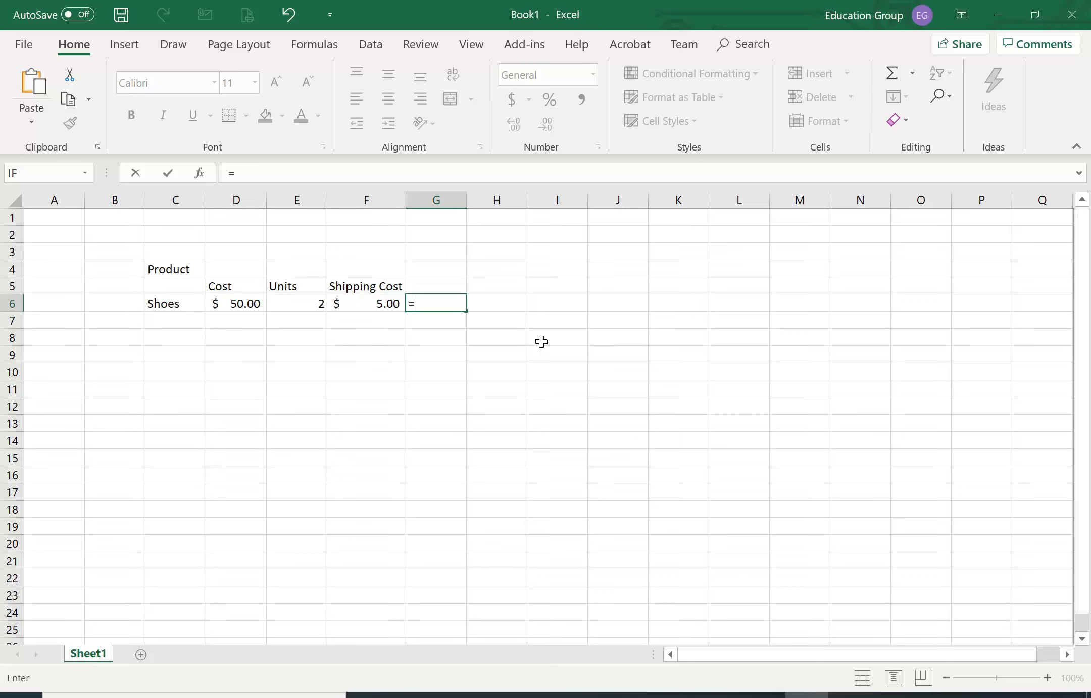
pyautogui.click(240, 300)
pyautogui.write('=')
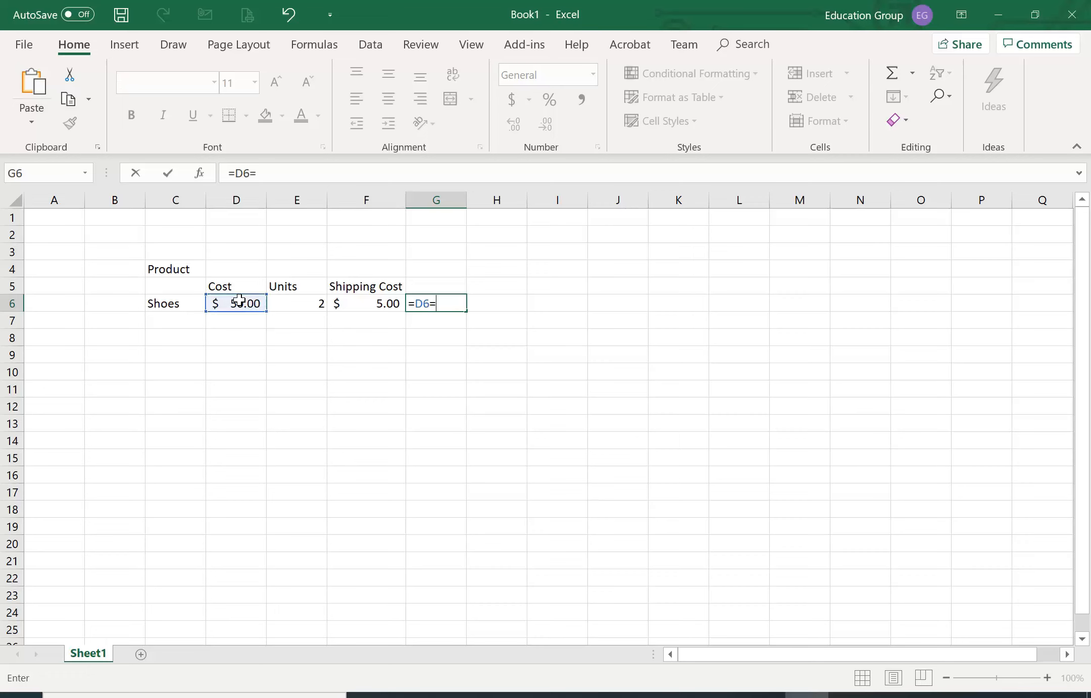
pyautogui.press('BackSpace')
pyautogui.write('+')
pyautogui.click(368, 305)
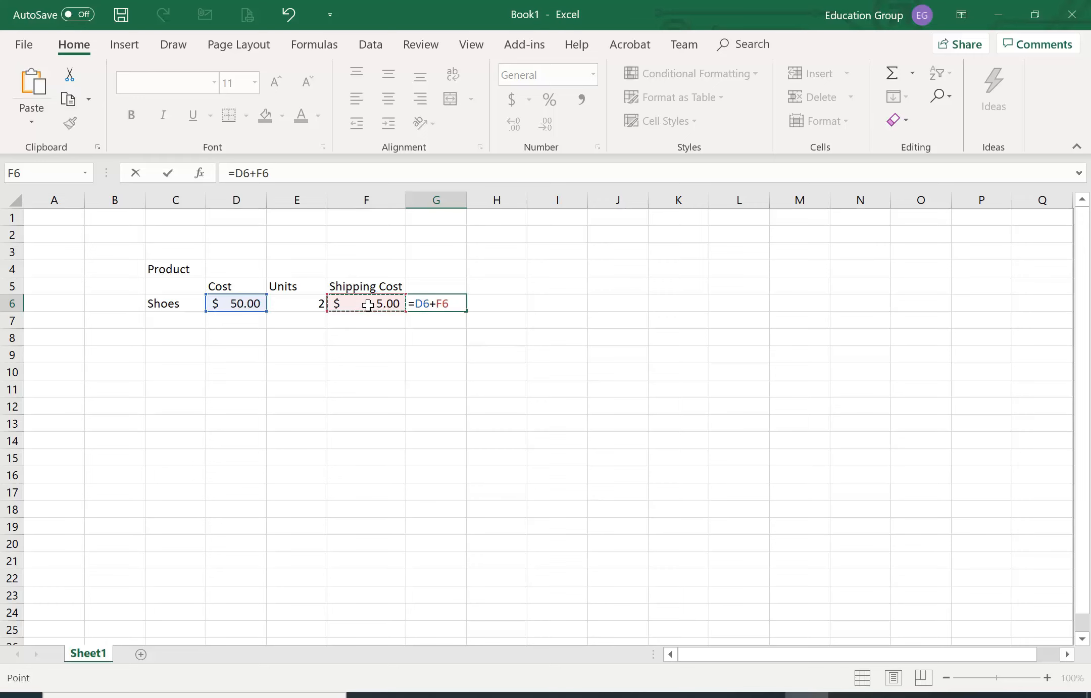
pyautogui.press('Return')
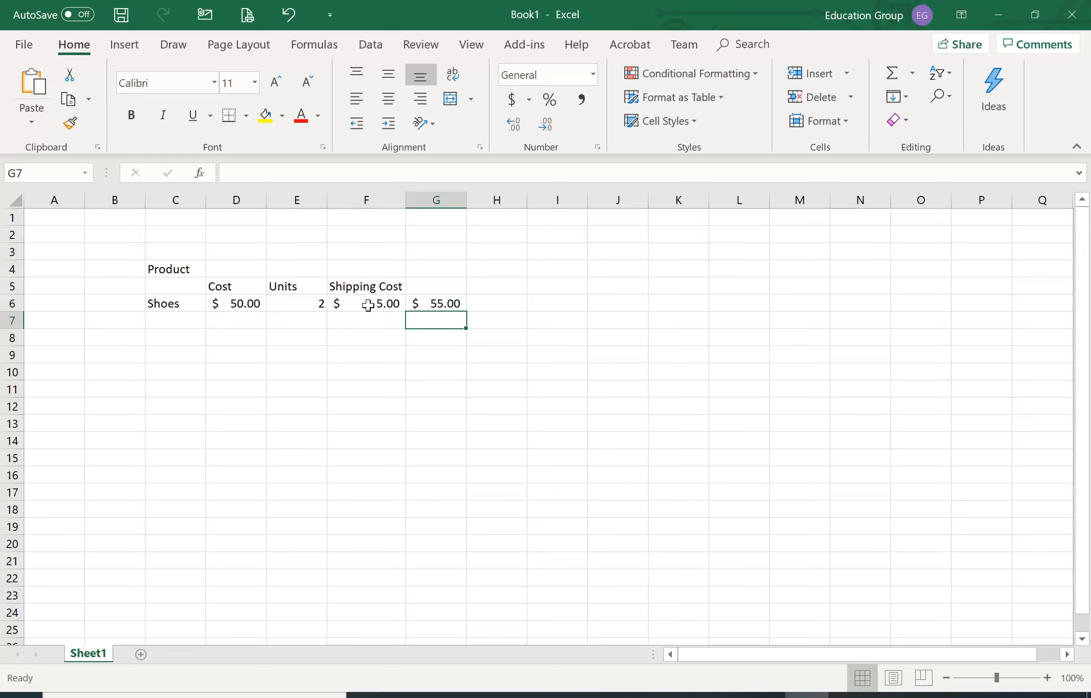
# - Enter the formula =D6+F6 in cell H6 to add the shoes' cost and shipping cost
pyautogui.click(505, 303)
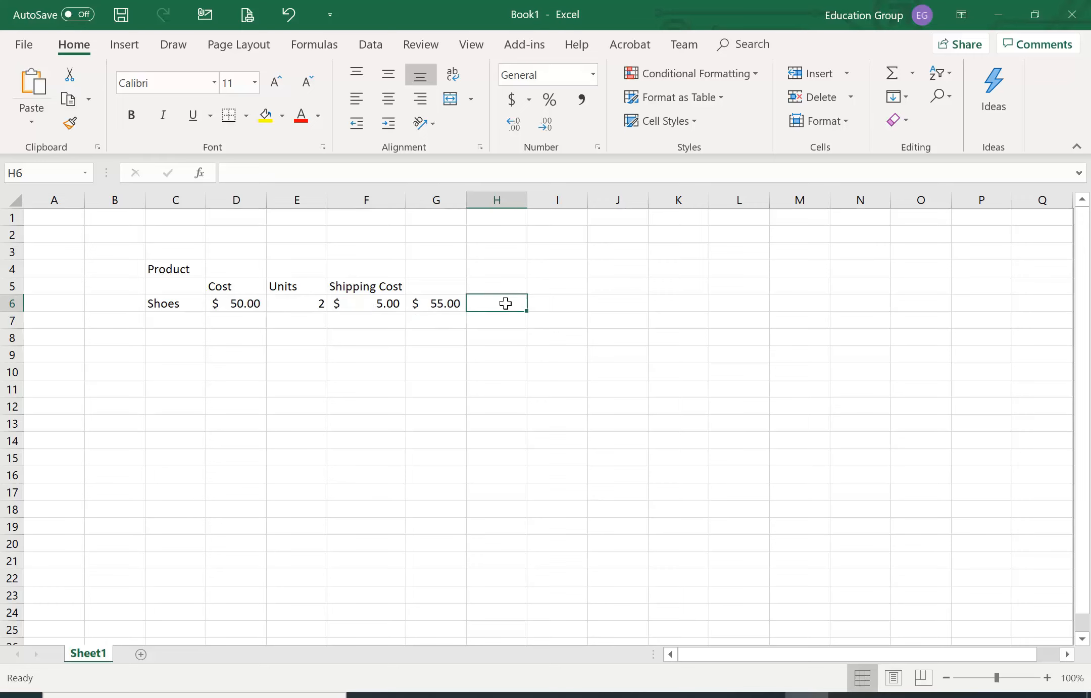
pyautogui.press('F2')
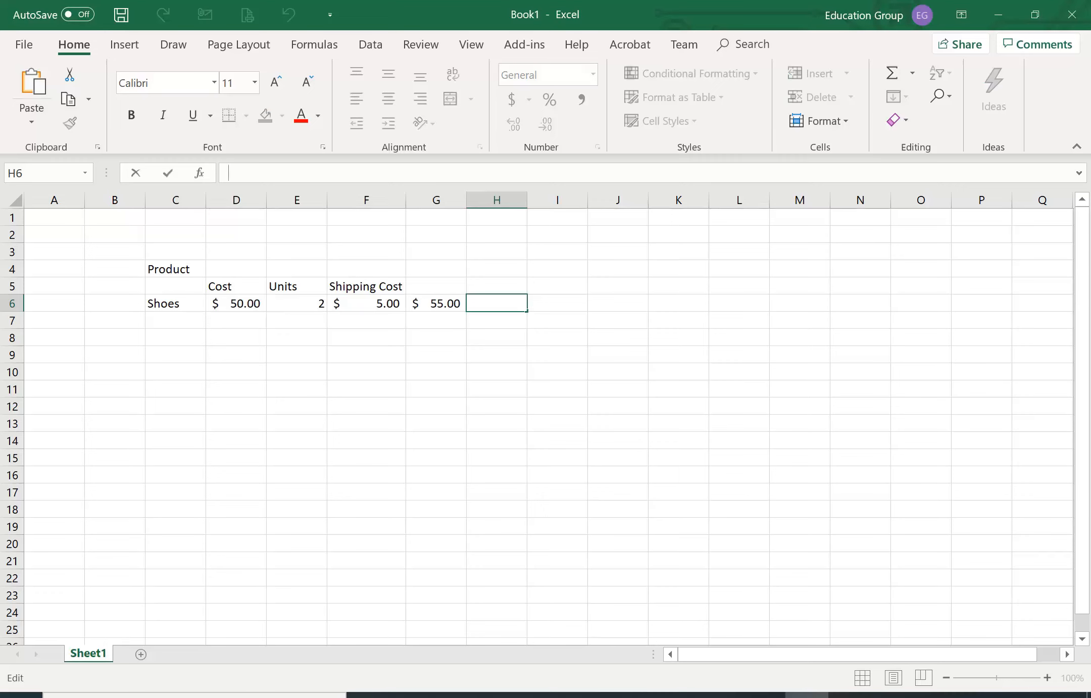
pyautogui.write('d5')
pyautogui.press('BackSpace')
pyautogui.press('BackSpace')
pyautogui.write('=')
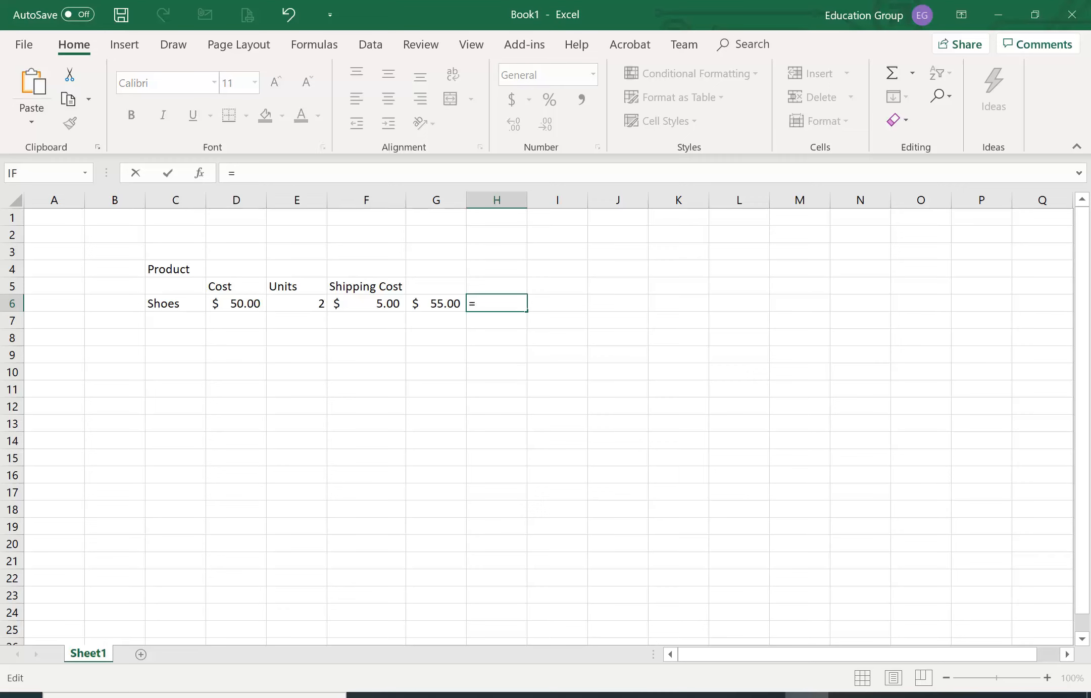
pyautogui.write('d5')
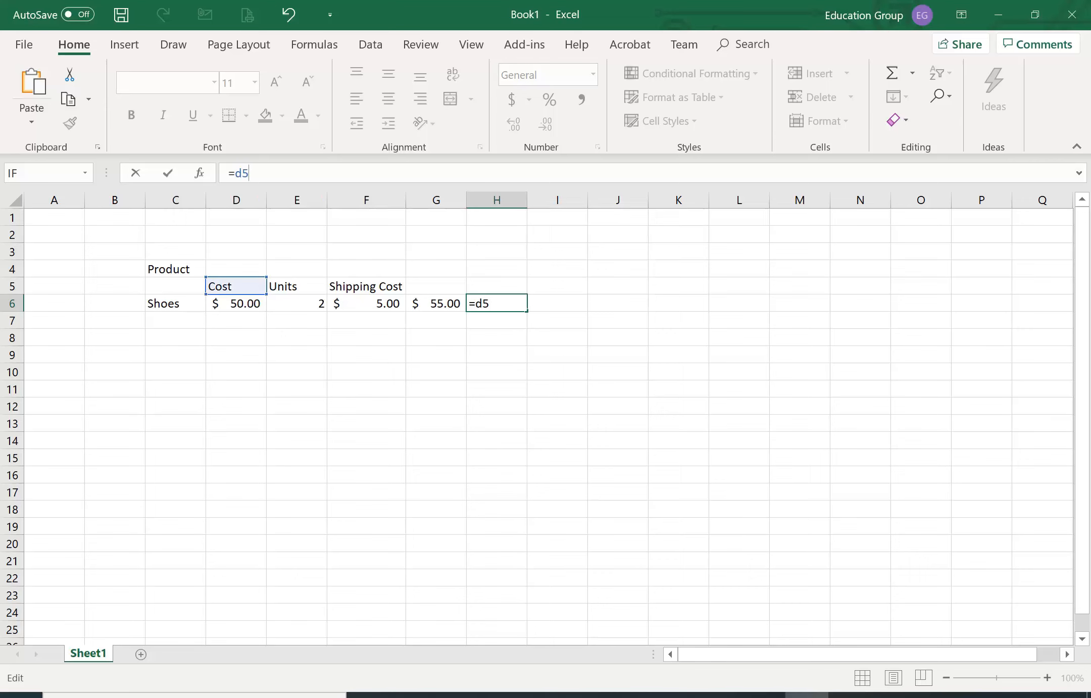
pyautogui.press('BackSpace')
pyautogui.write('6')
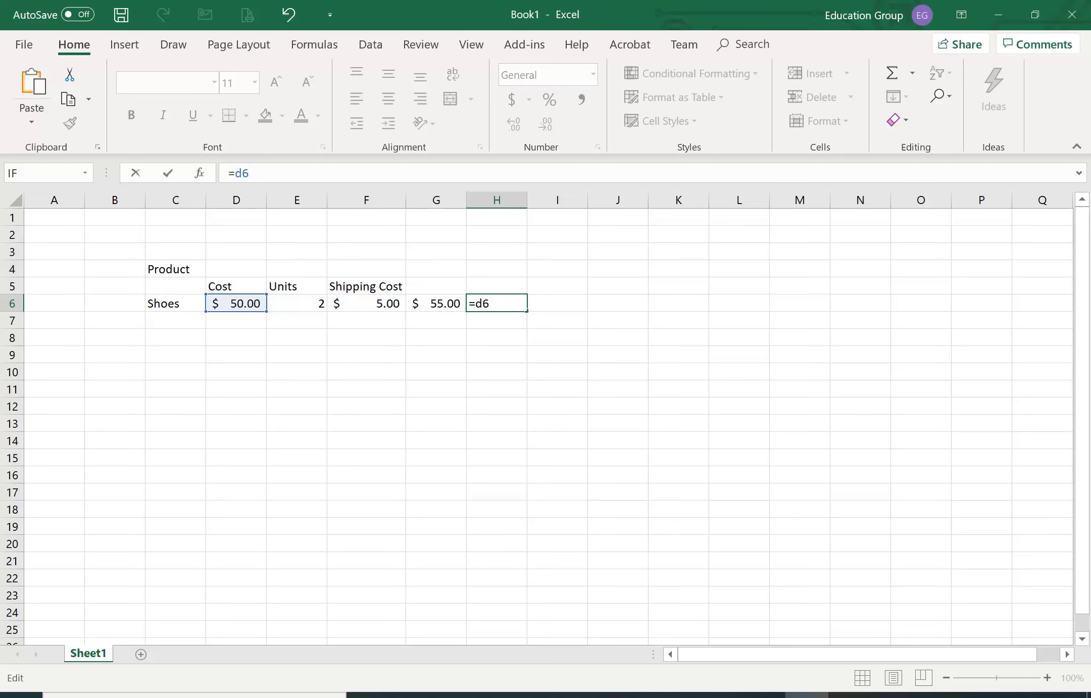
pyautogui.write('+f')
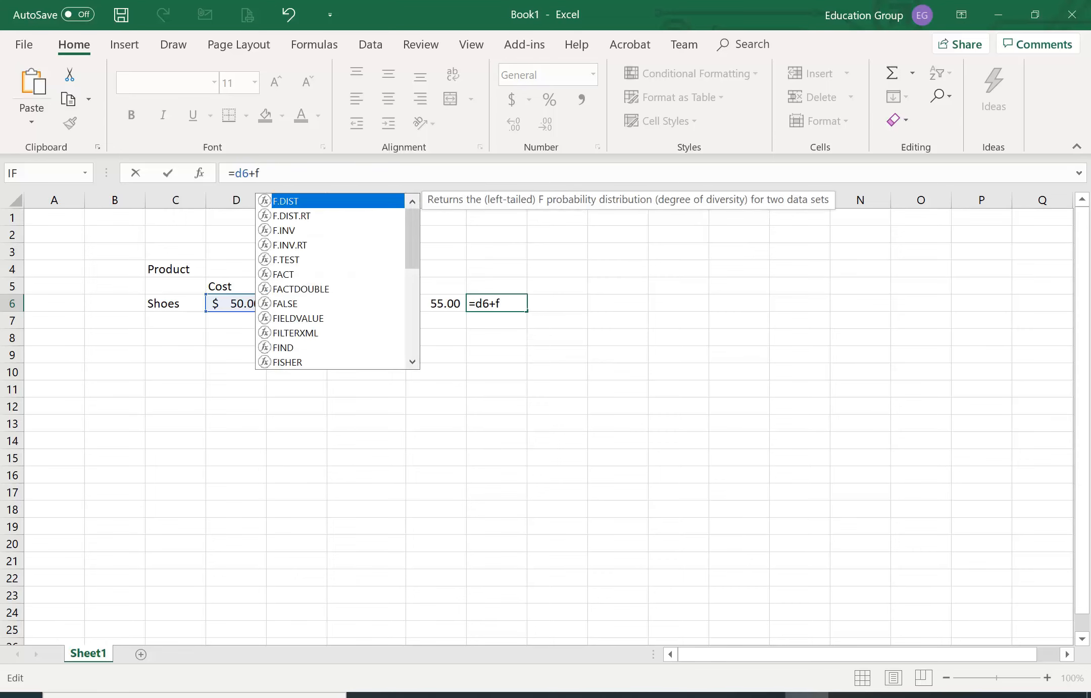
pyautogui.write('6')
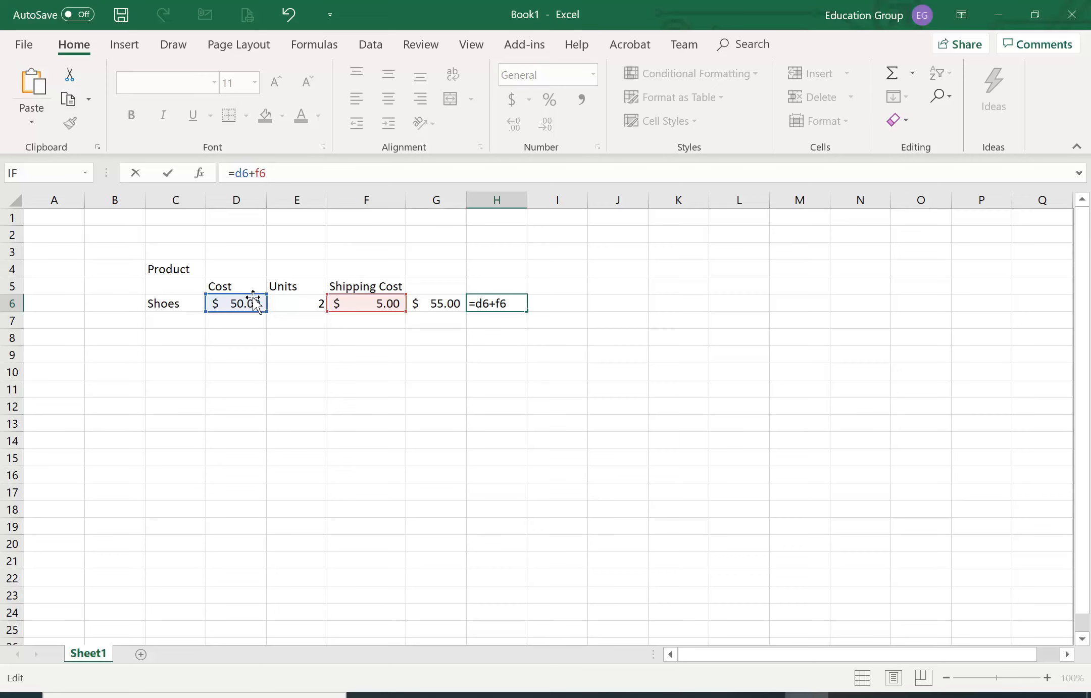
pyautogui.press('Return')
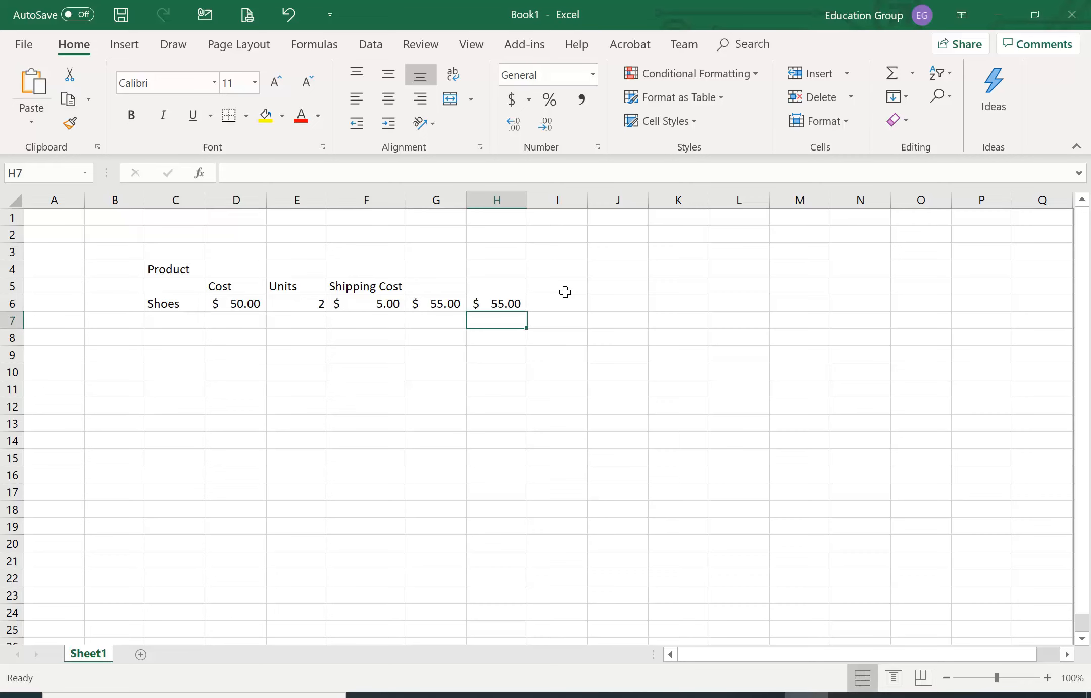
# - Enter the formula =D6+F6 in cell I6, referencing the shoes' cost and shipping cost cells
pyautogui.press('Up')
pyautogui.click(565, 292)
pyautogui.write('=')
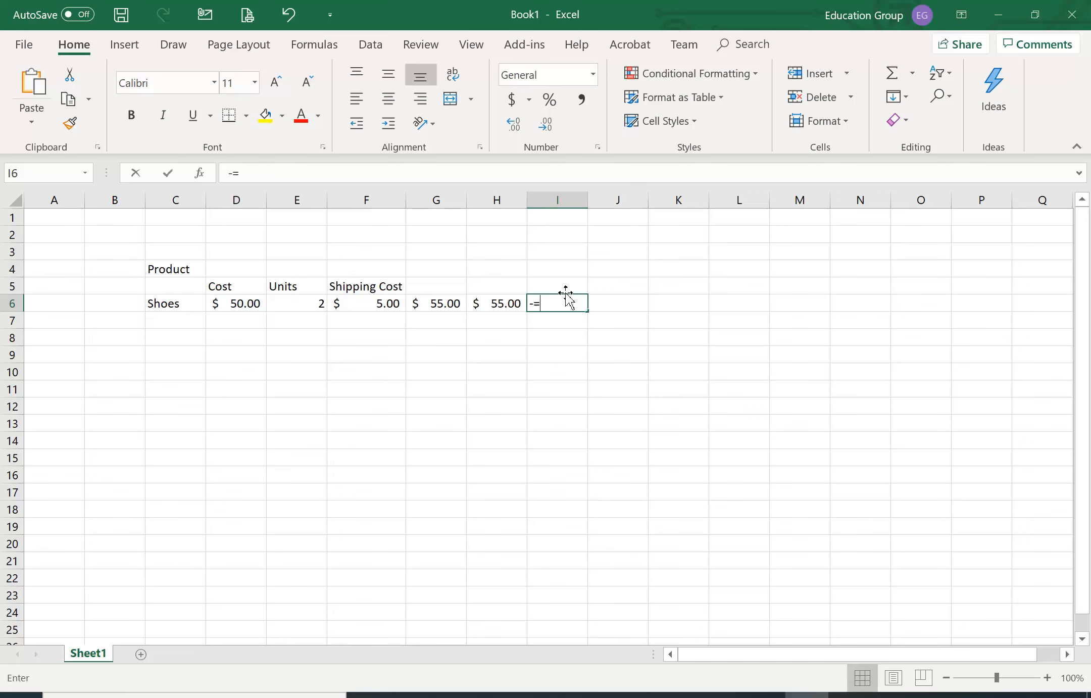
pyautogui.press('BackSpace')
pyautogui.write('=')
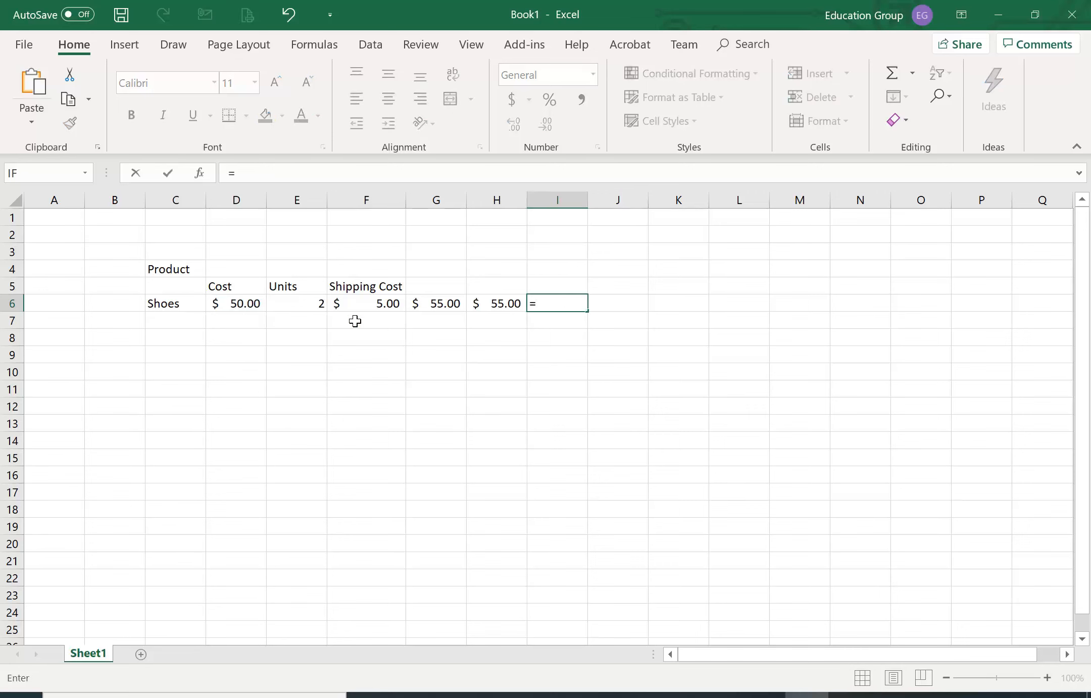
pyautogui.click(247, 305)
pyautogui.write('+')
pyautogui.click(371, 304)
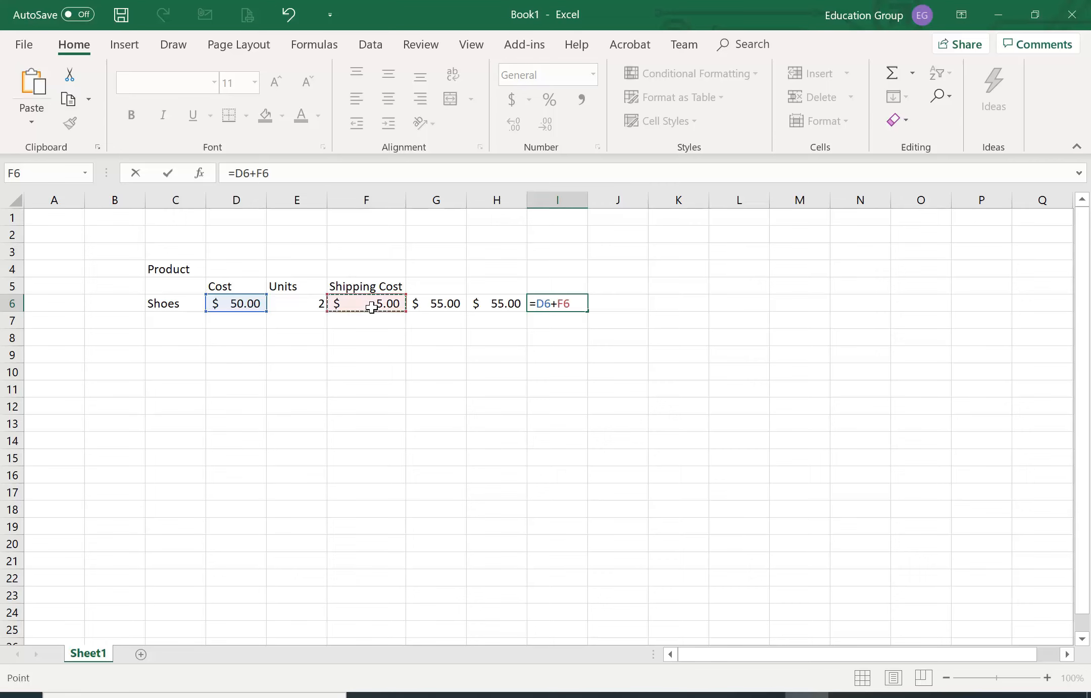
pyautogui.press('Return')
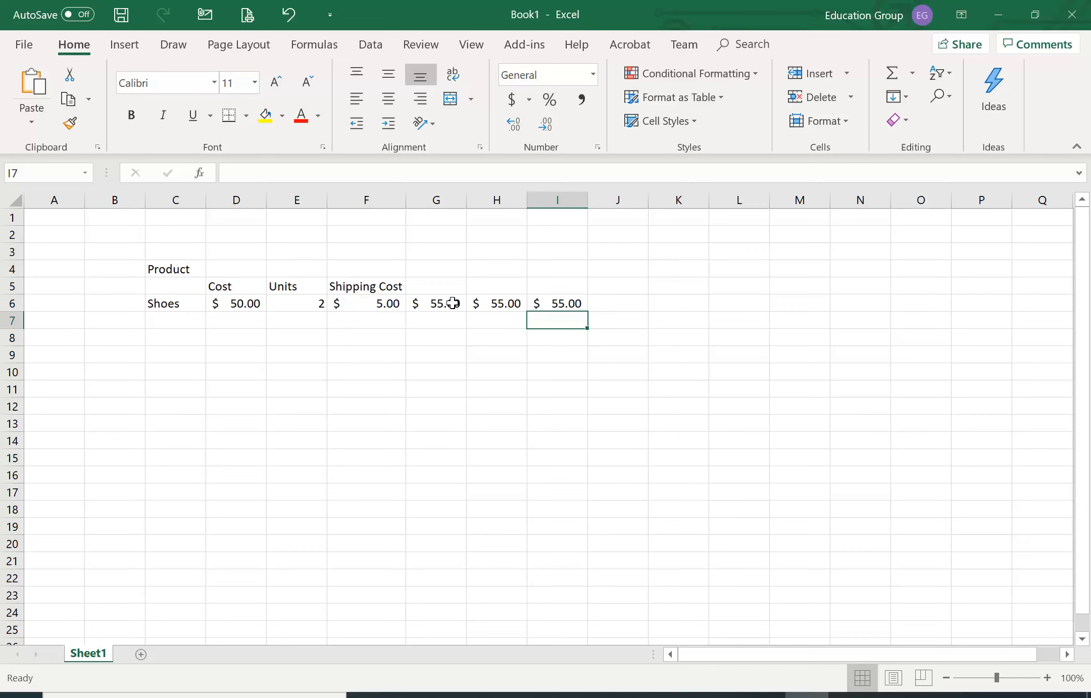
# - Enter the heading Discount in cell G5 and replace the formula in G6 with 2.00
pyautogui.click(445, 288)
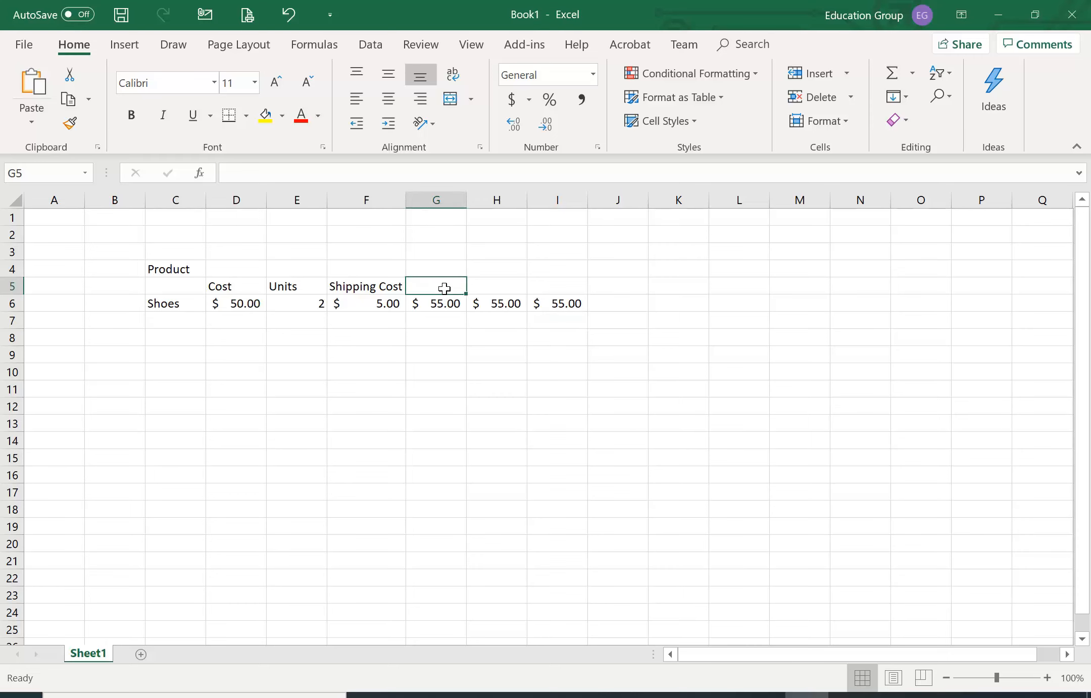
pyautogui.write('Discount')
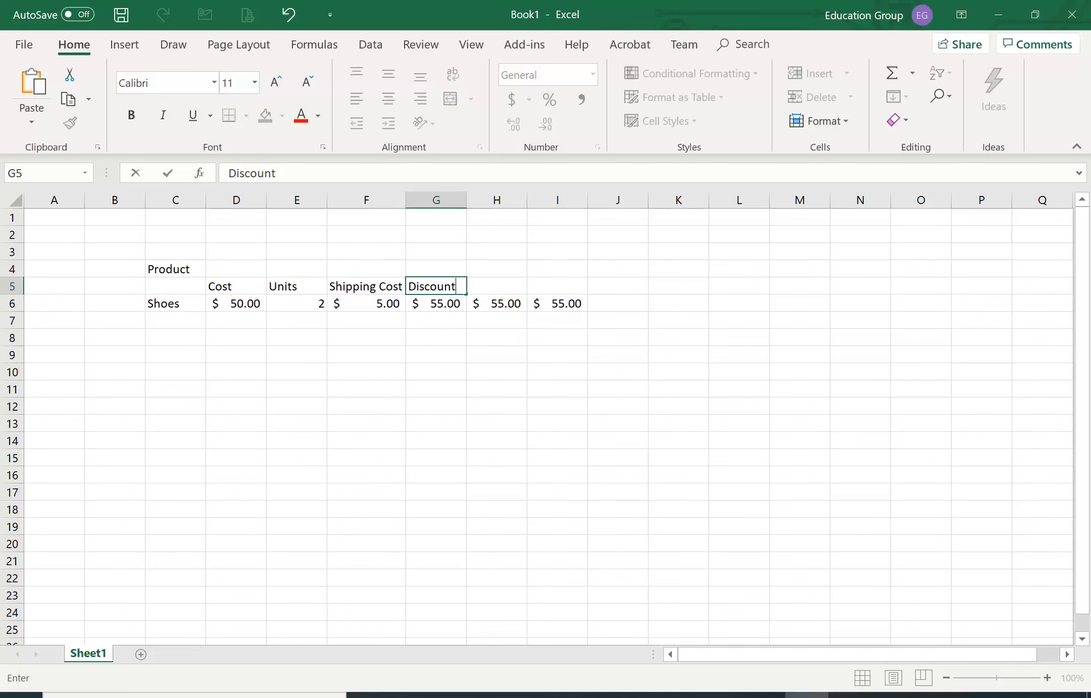
pyautogui.press('Return')
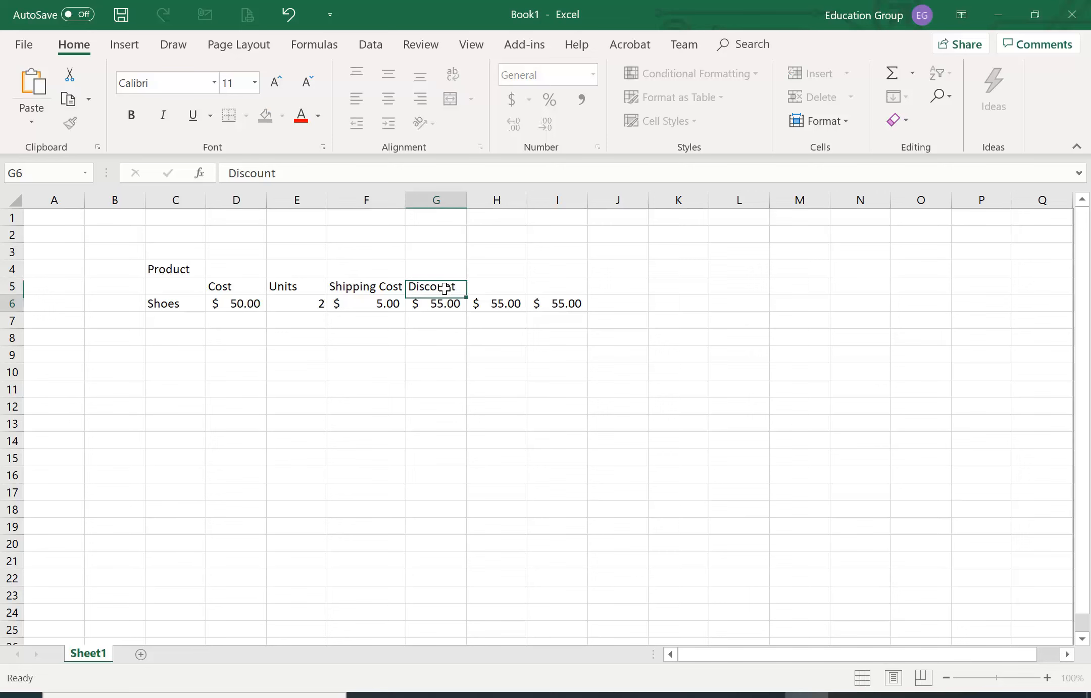
pyautogui.write('.')
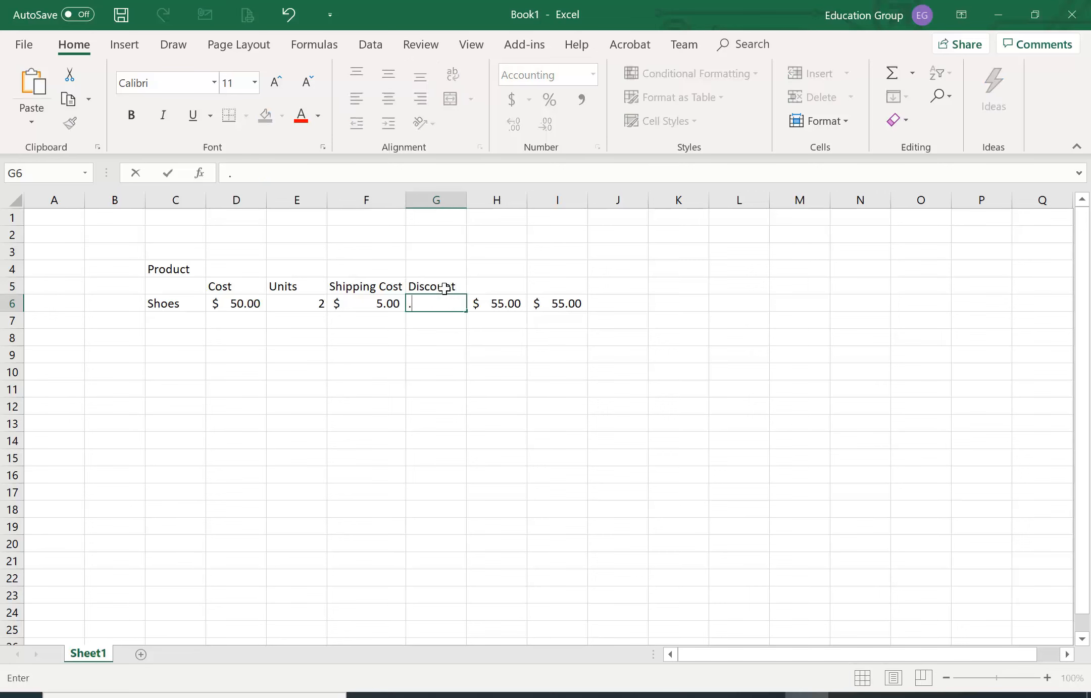
pyautogui.write('2')
pyautogui.press('BackSpace')
pyautogui.press('BackSpace')
pyautogui.write('2.00')
pyautogui.press('Return')
# - Clear the formulas from cells H6 and I6
pyautogui.press('Up')
pyautogui.press('Right')
pyautogui.press('Delete')
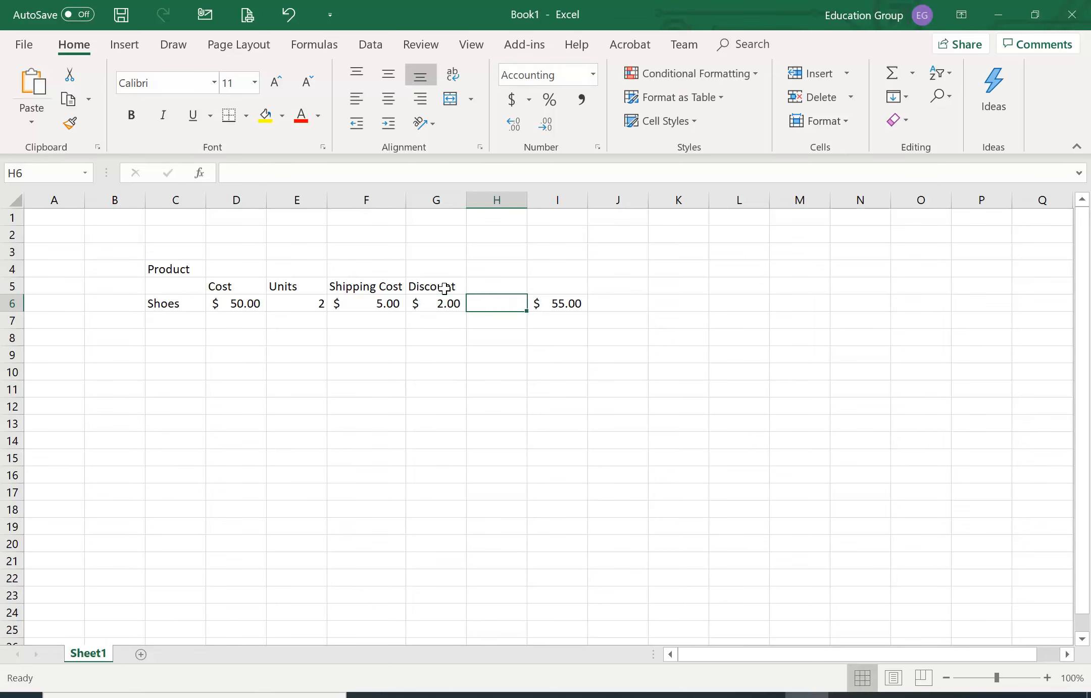
pyautogui.press('Right')
pyautogui.press('Delete')
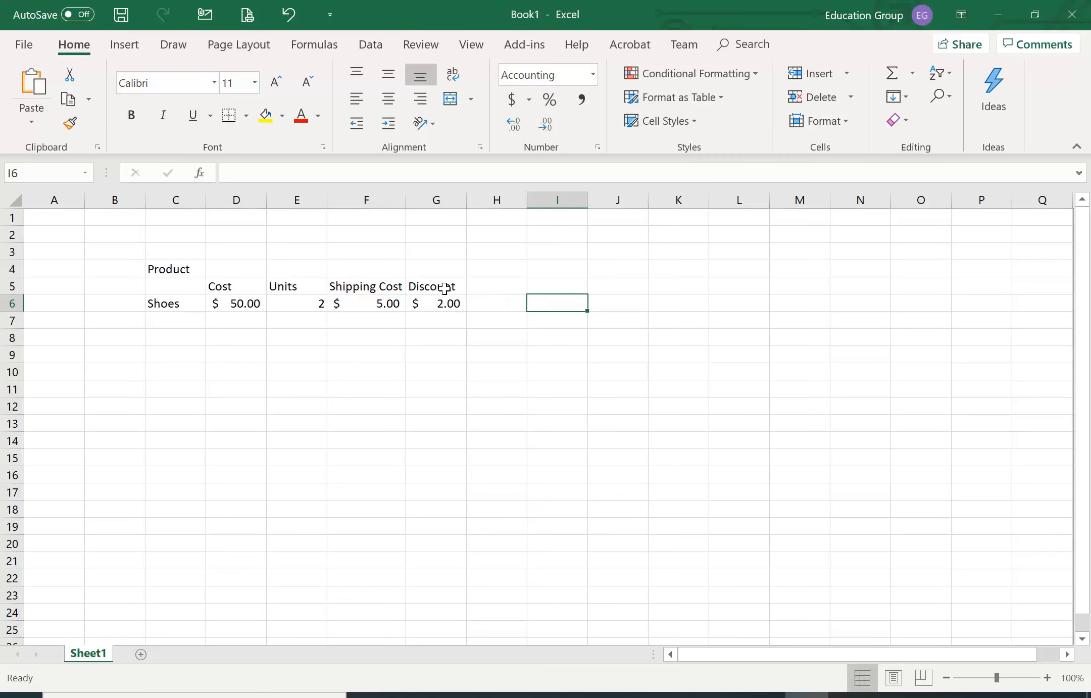
# - Enter the formula =D6+F6 in cell I6 to add the shoes' cost and shipping cost
pyautogui.press('Left')
pyautogui.press('Right')
pyautogui.write('=')
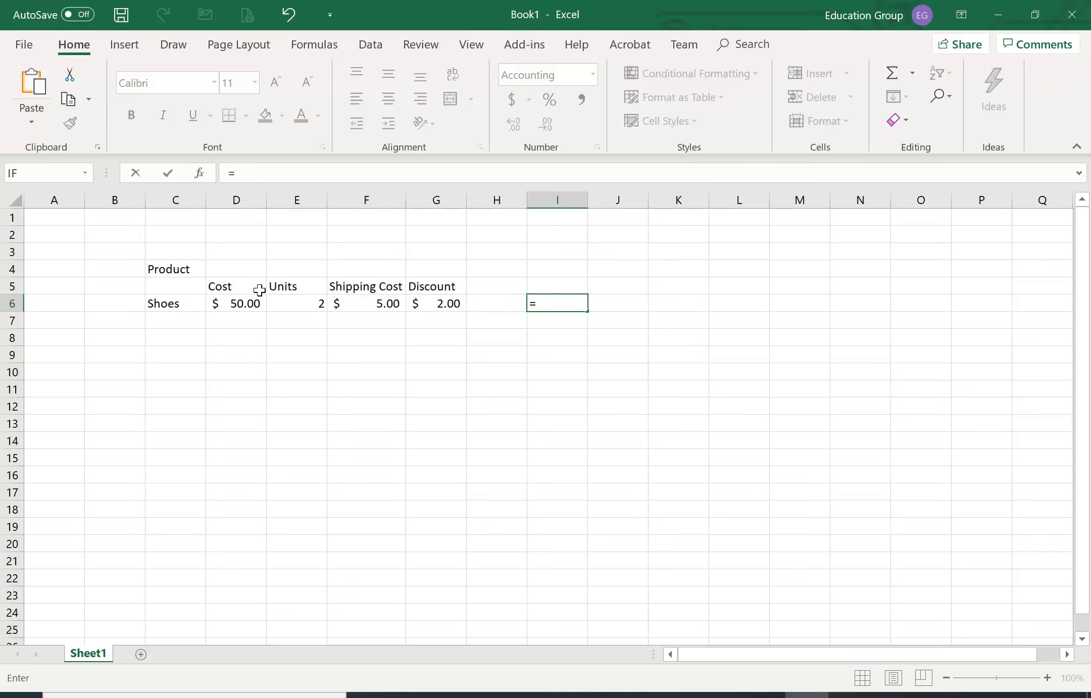
pyautogui.click(240, 303)
pyautogui.write('+')
pyautogui.click(362, 301)
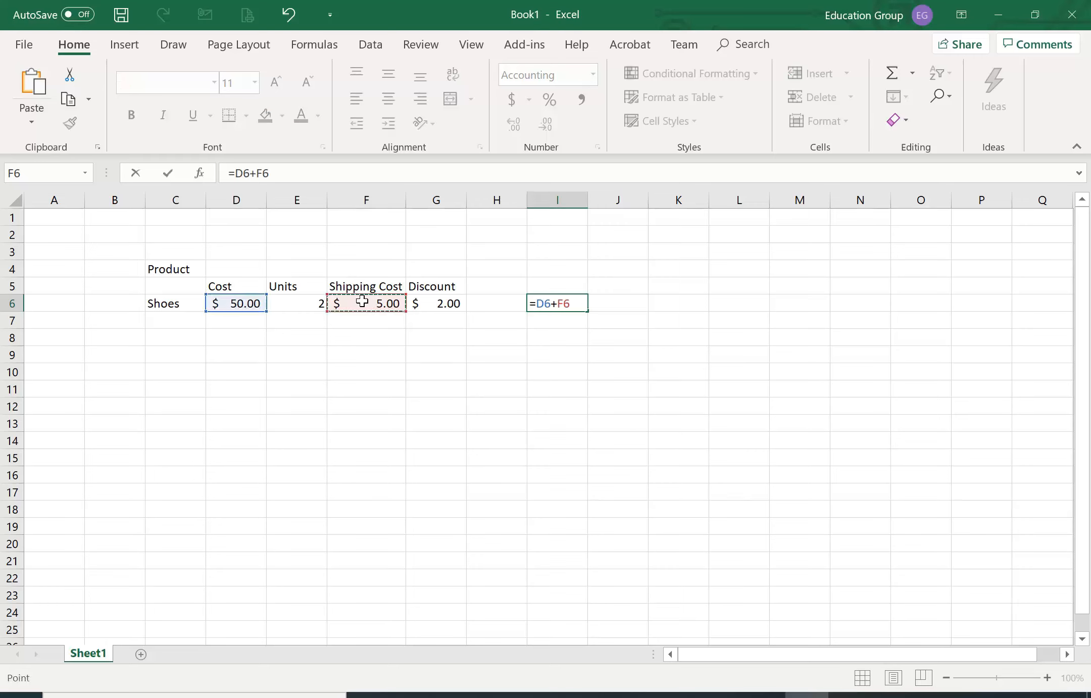
pyautogui.press('Return')
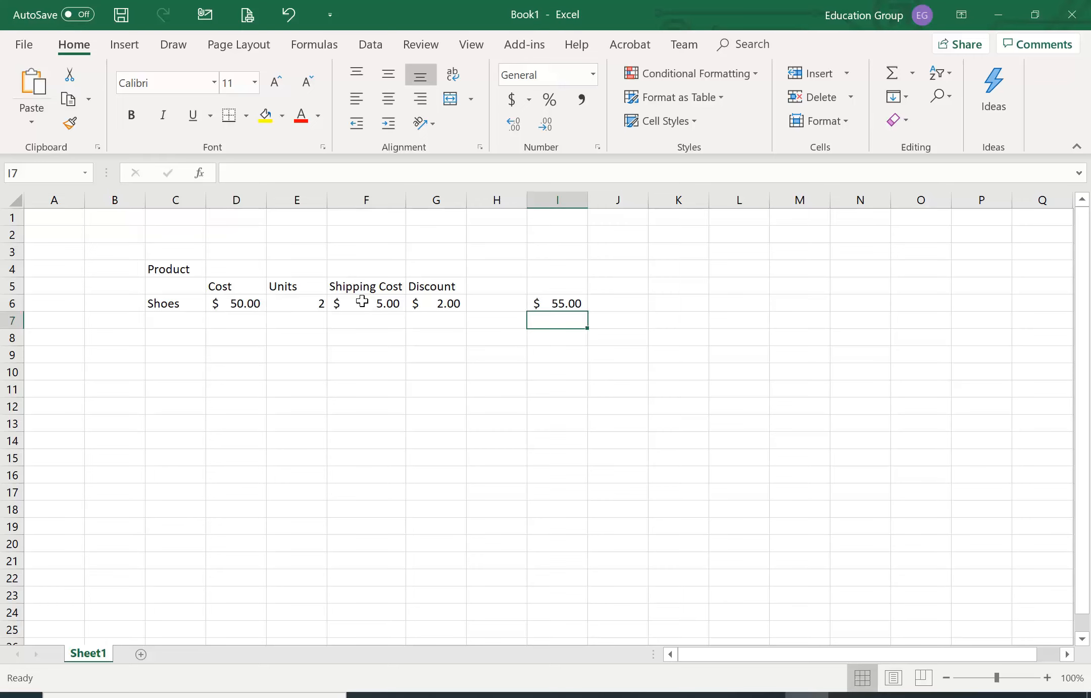
# - Enter the heading Addition in cell I5 above the sum formula
pyautogui.press('Up')
pyautogui.press('Up')
pyautogui.write('A')
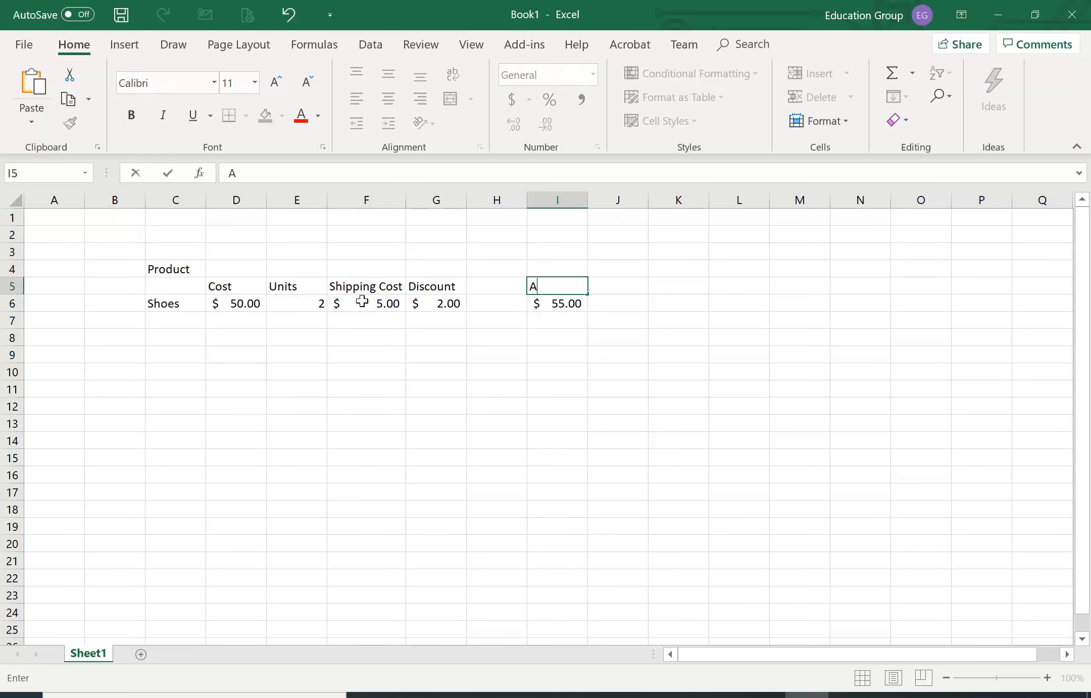
pyautogui.write('ddition')
pyautogui.press('Return')
# - Enter the formula =I6-G6 in cell J6 to subtract the discount from the added cost
pyautogui.press('Right')
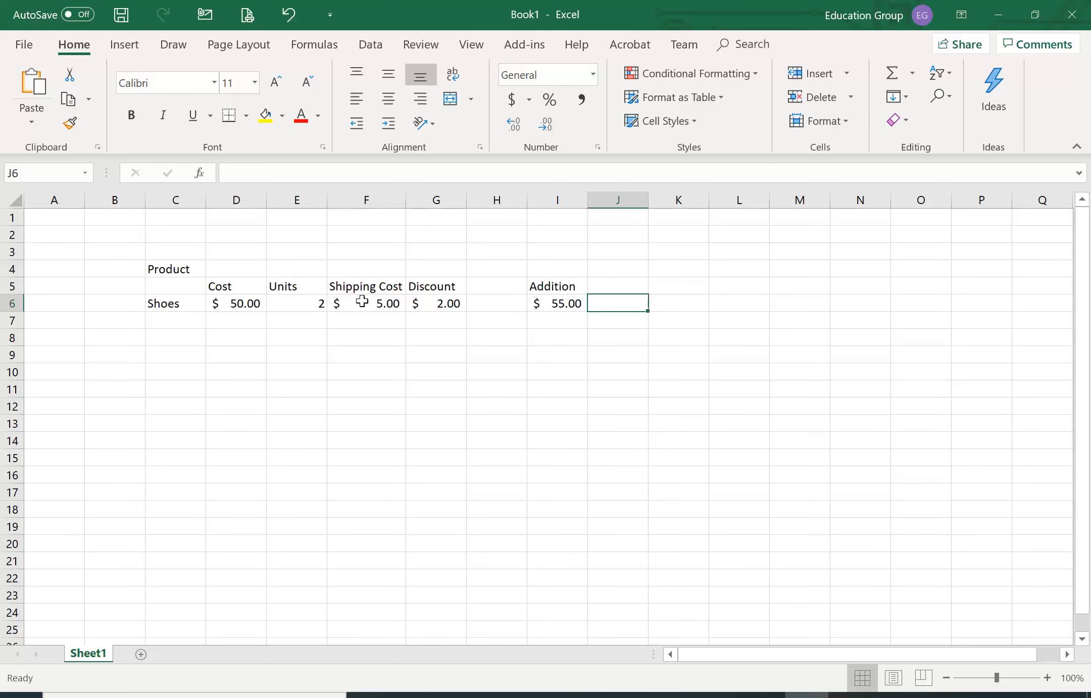
pyautogui.write('=')
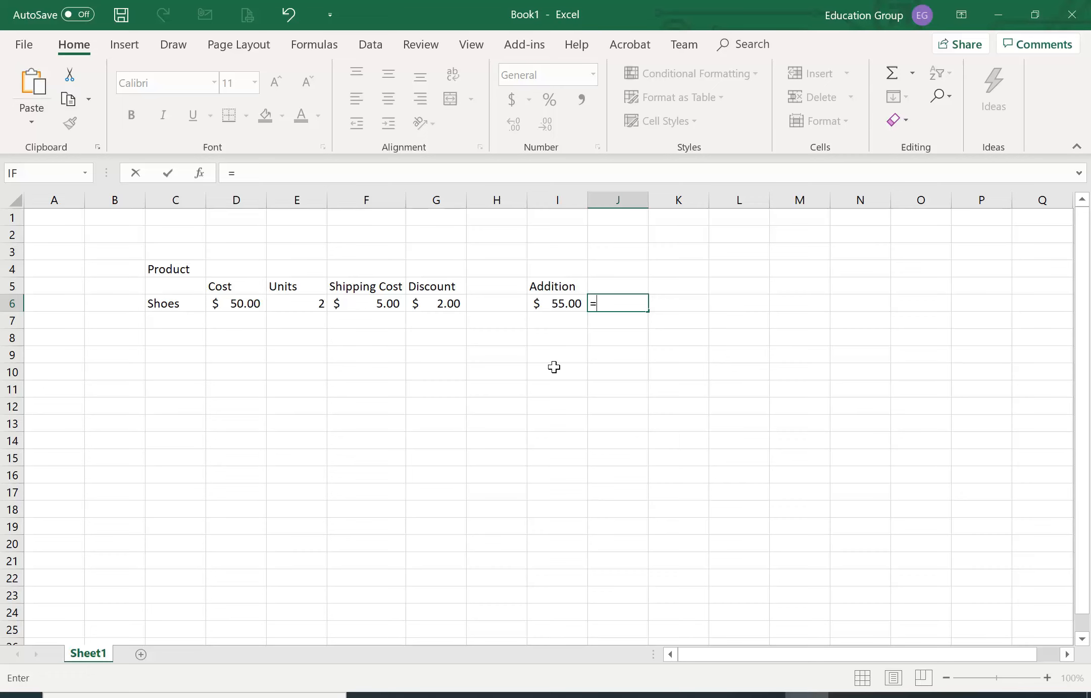
pyautogui.click(560, 302)
pyautogui.write('-')
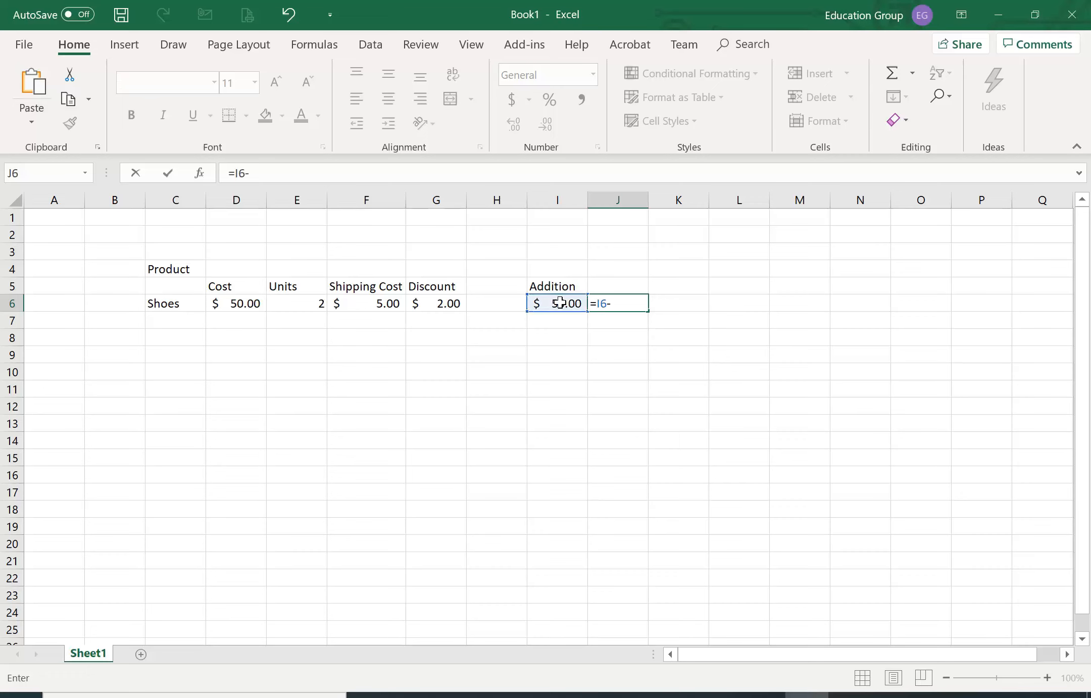
pyautogui.click(427, 302)
pyautogui.press('Return')
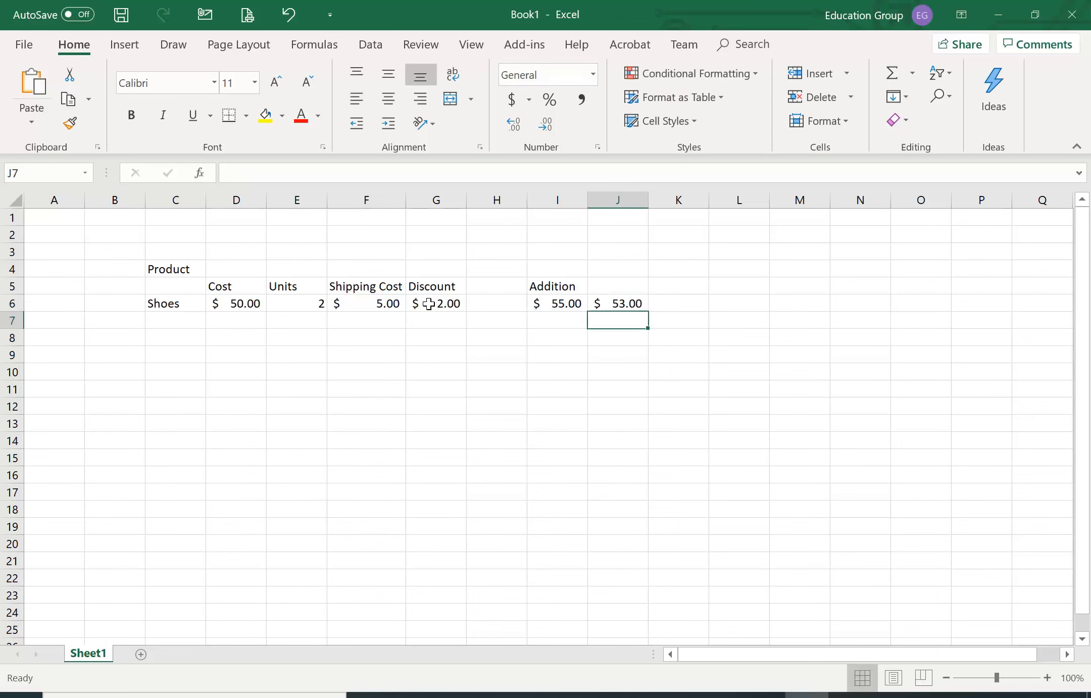
# - Enter the heading Subtraction in cell J5 and widen column J to fit it
pyautogui.press('Up')
pyautogui.press('Up')
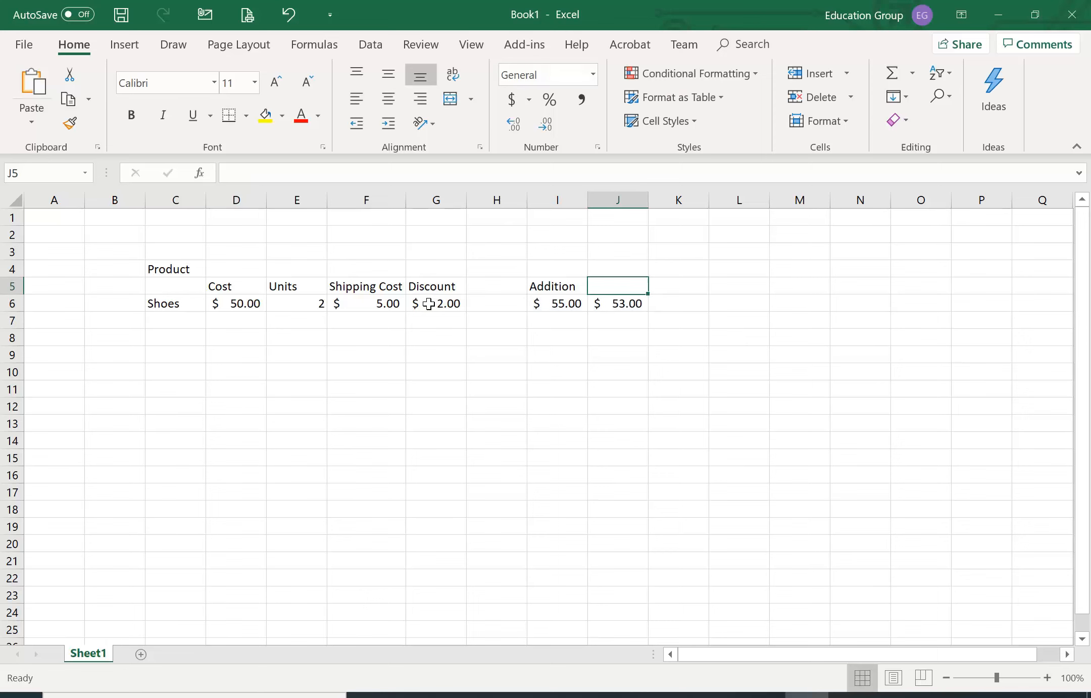
pyautogui.write('Sub')
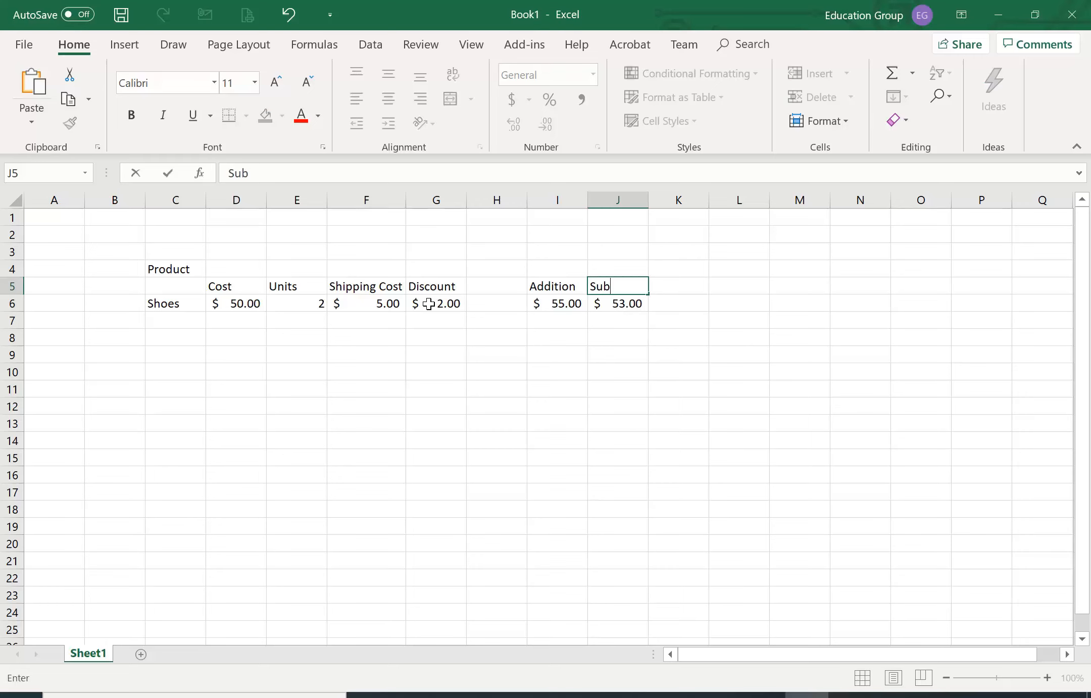
pyautogui.write('traction')
pyautogui.press('Return')
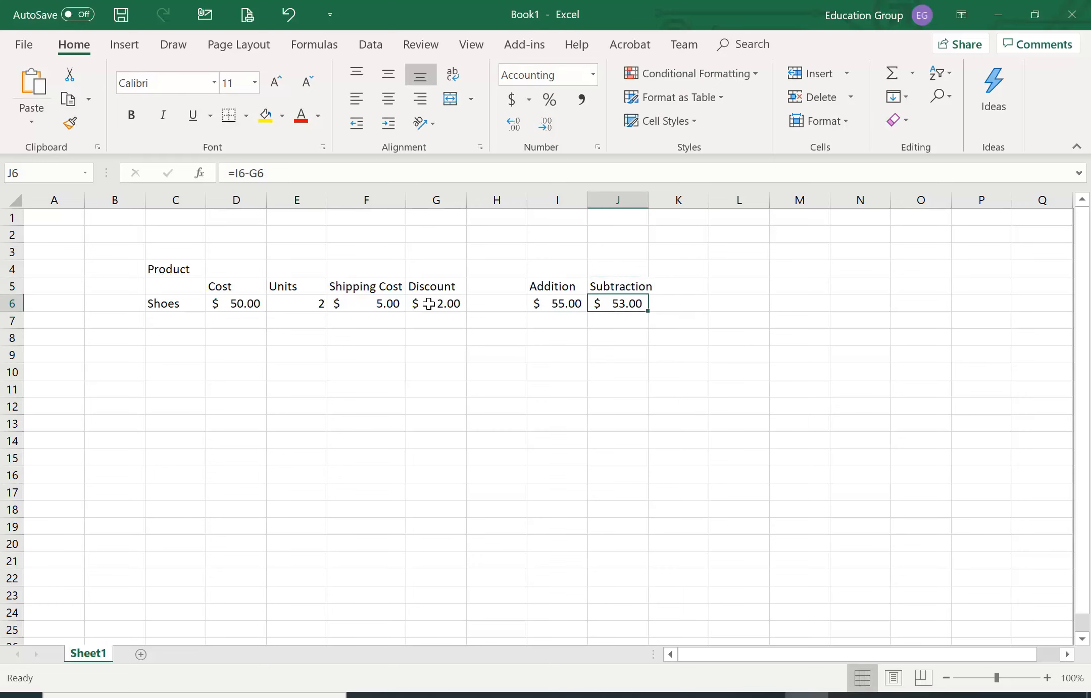
pyautogui.doubleClick(648, 202)
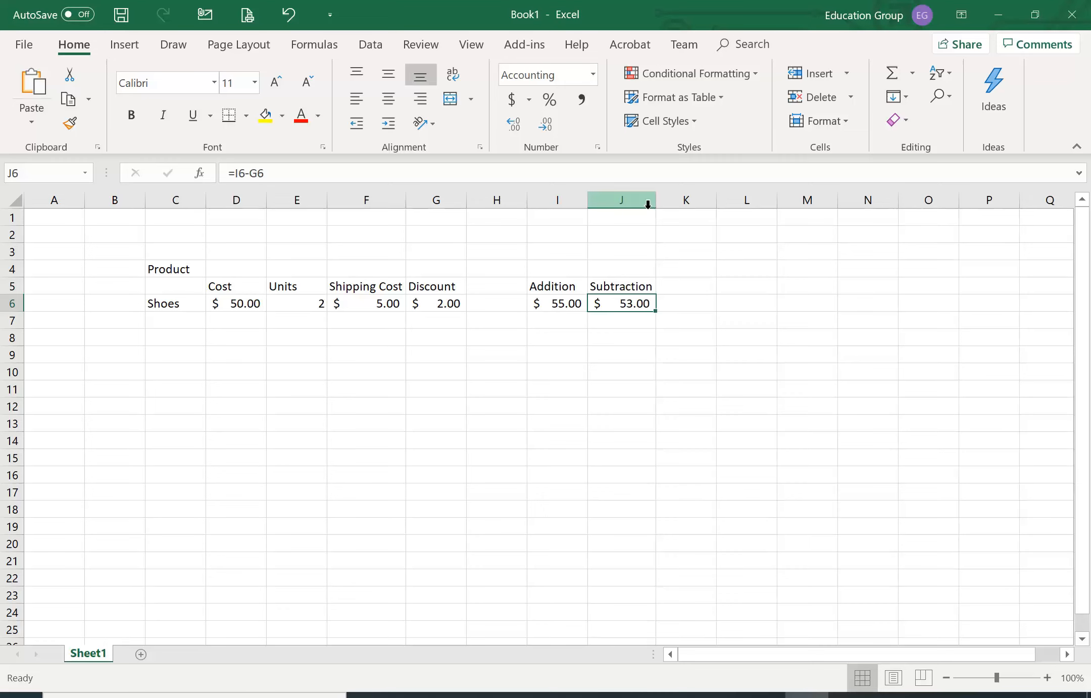
# - Enter the heading Multiply in cell K5
pyautogui.press('Up')
pyautogui.press('Right')
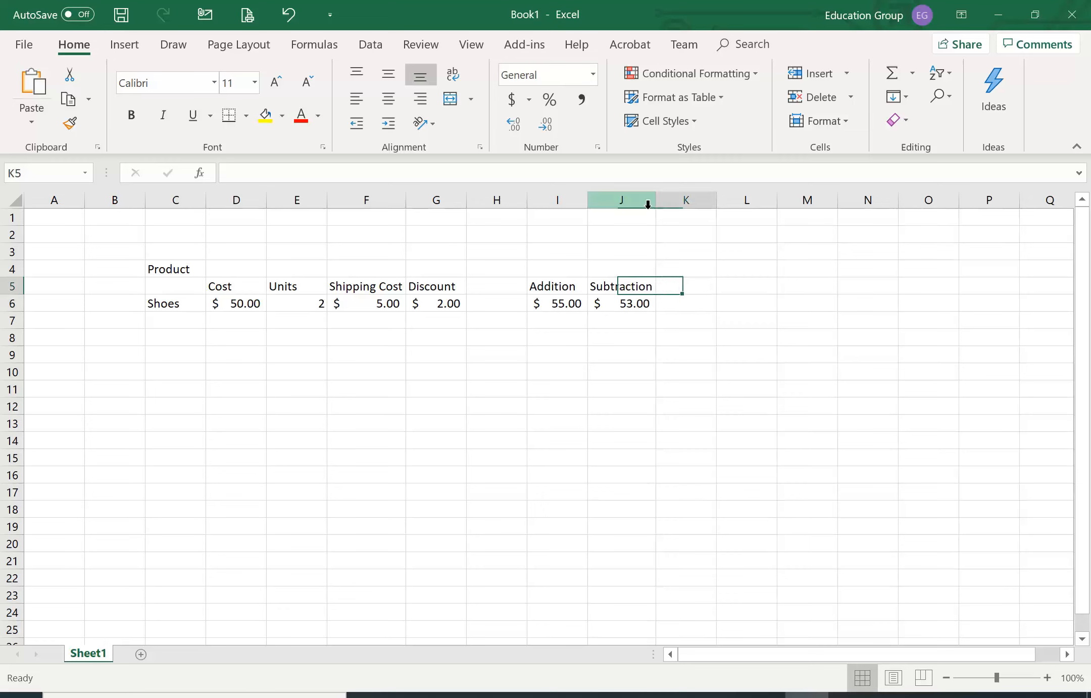
pyautogui.write('Mul')
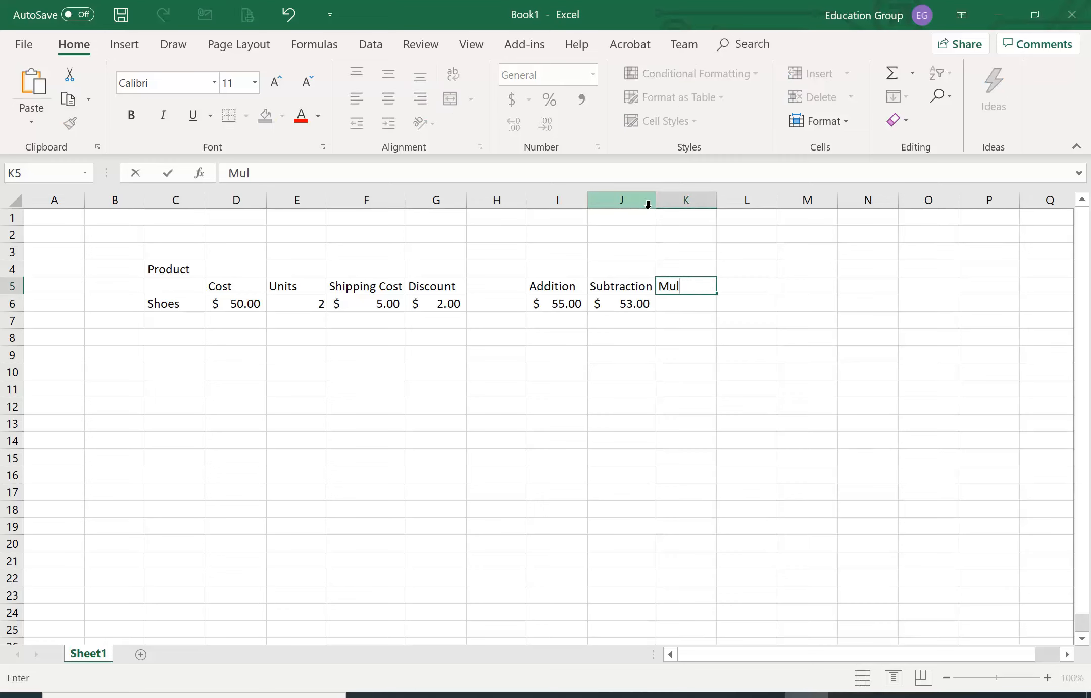
pyautogui.write('tiply')
pyautogui.press('Return')
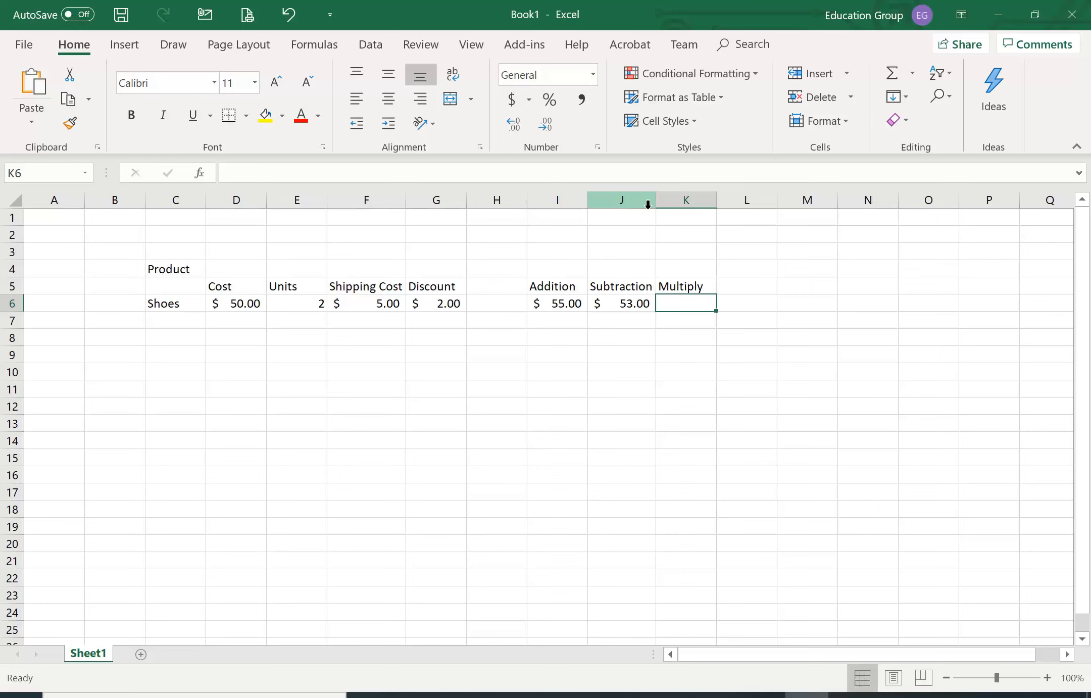
# - Enter the formula =D6*E6 in cell K6 to multiply the shoe cost by the units
pyautogui.write('=')
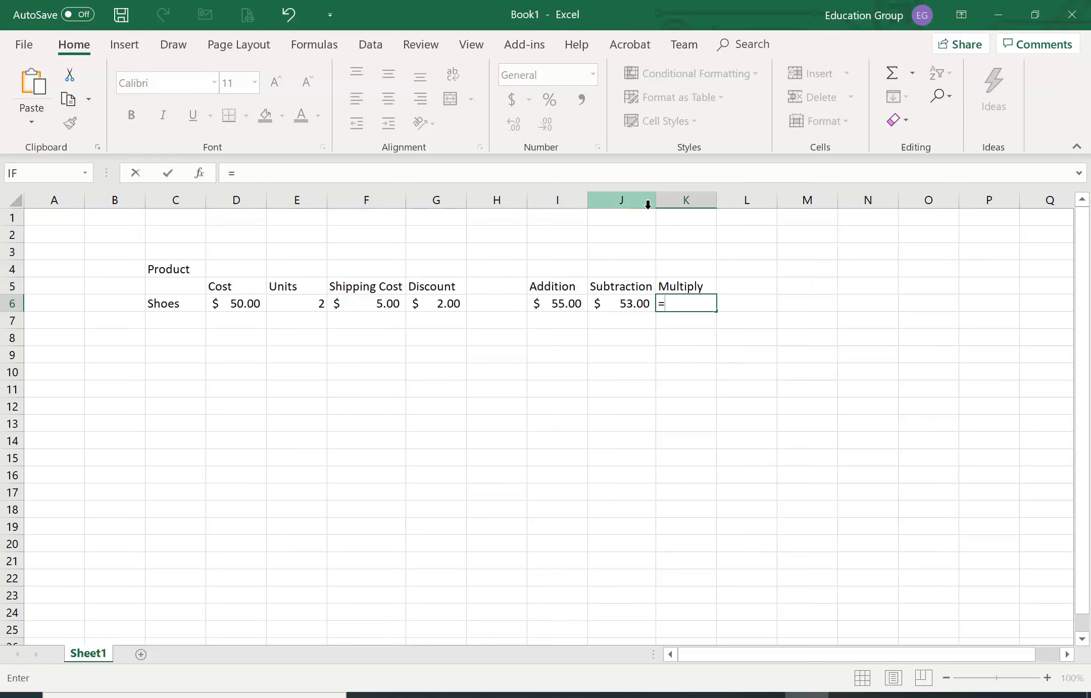
pyautogui.click(243, 303)
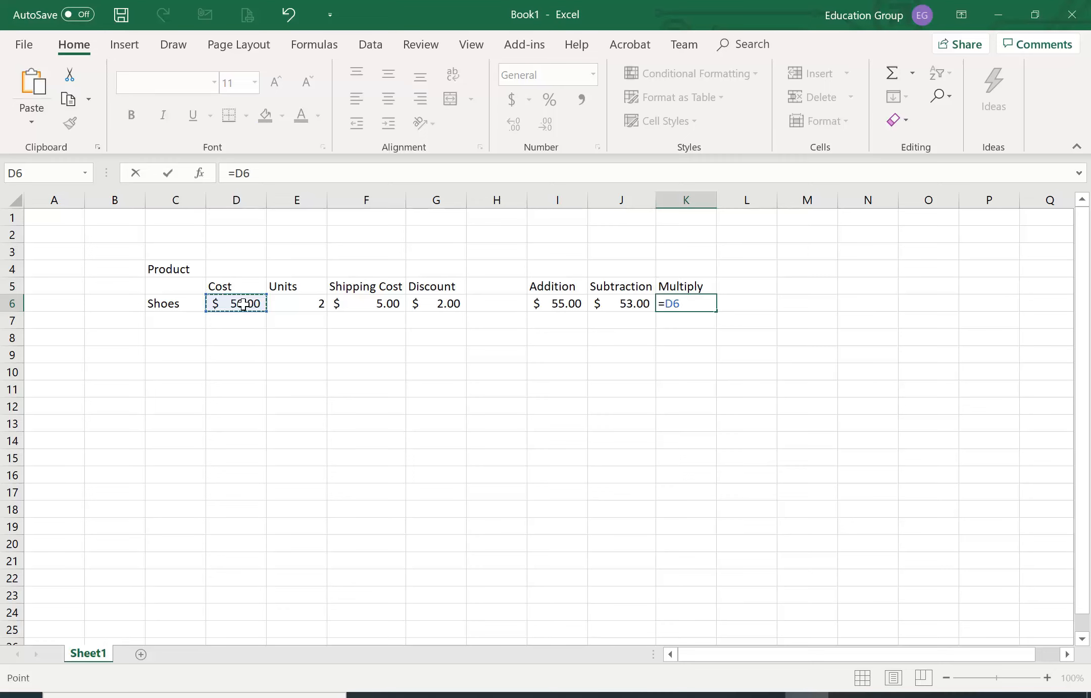
pyautogui.write('+')
pyautogui.press('BackSpace')
pyautogui.write('*')
pyautogui.click(317, 305)
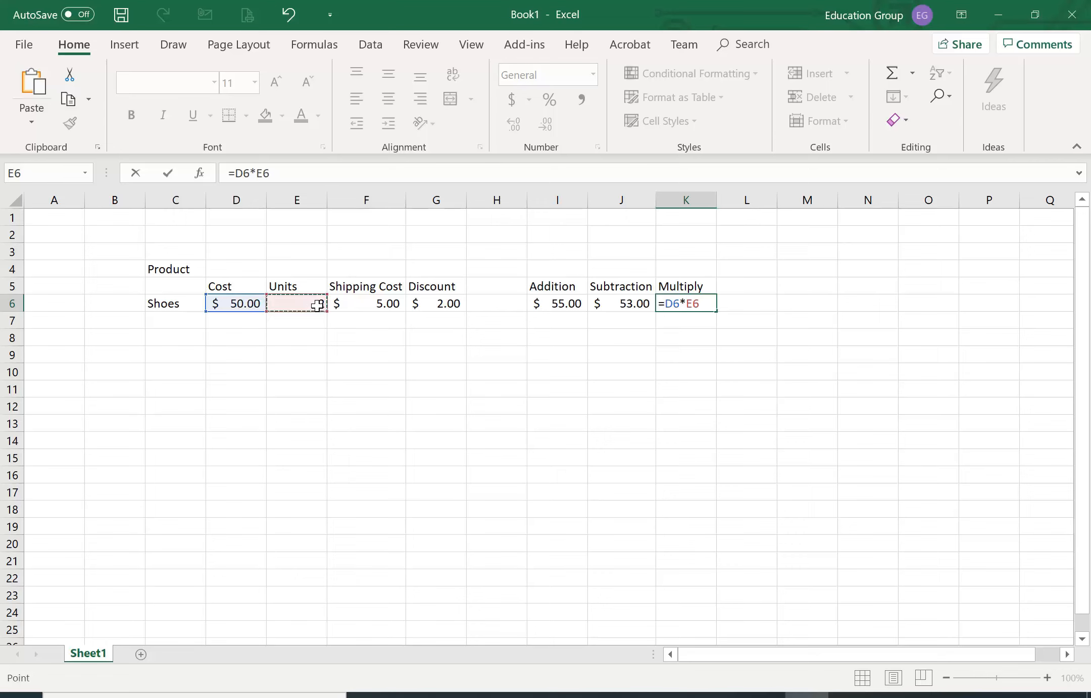
pyautogui.press('Return')
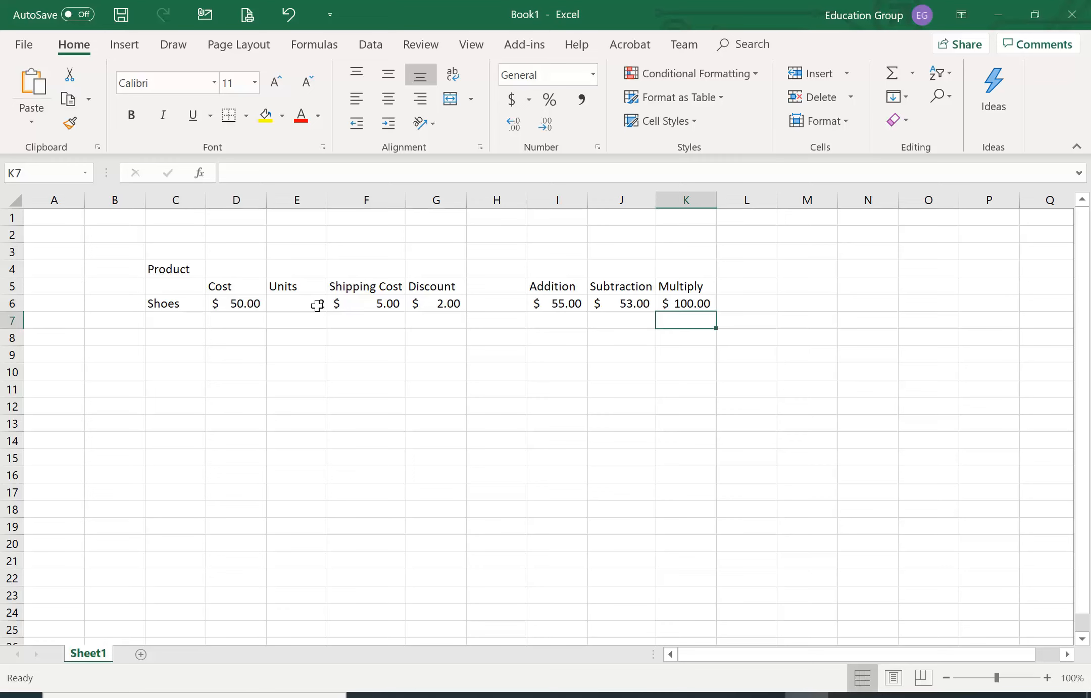
# - Enter the product Harts in cell C7, below Shoes
pyautogui.click(154, 318)
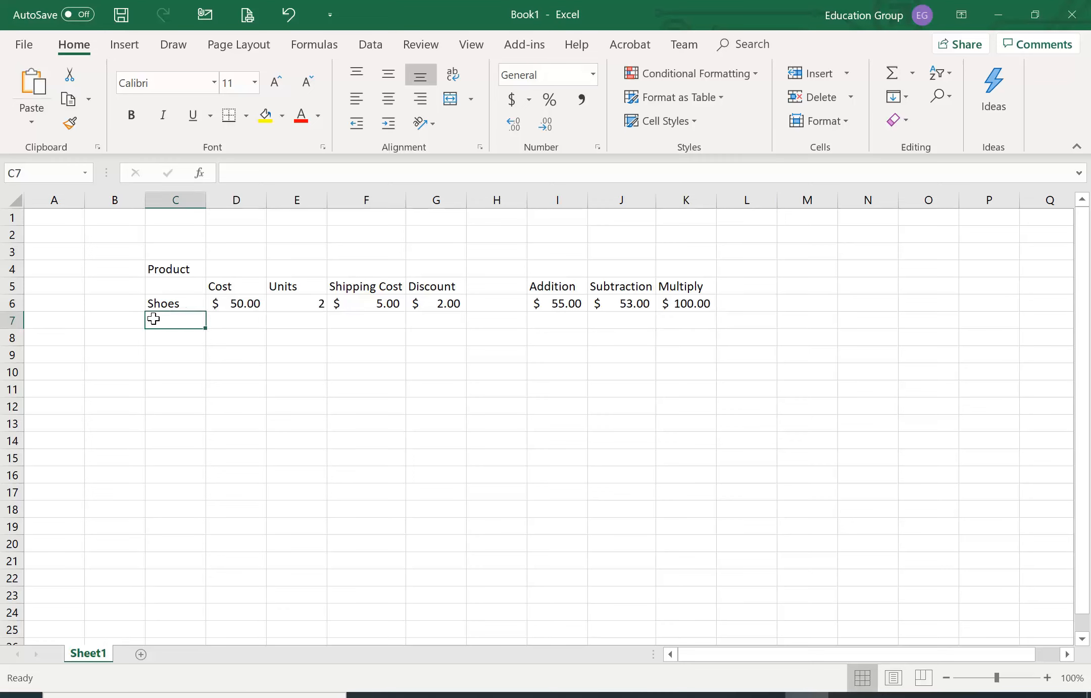
pyautogui.write('Hart')
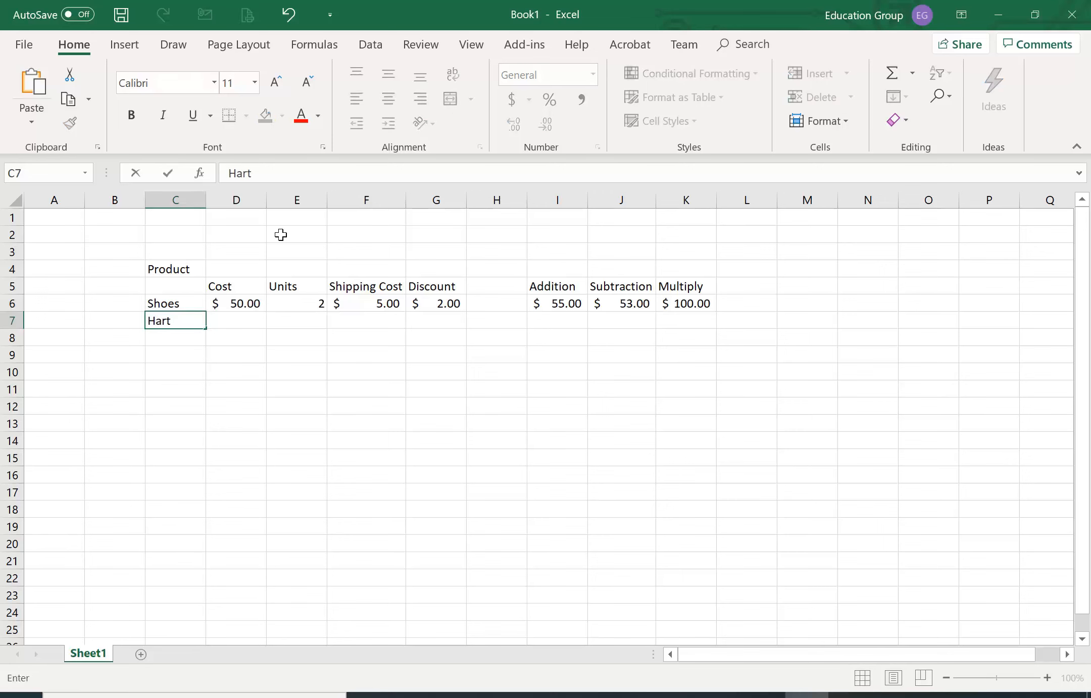
pyautogui.write('s')
pyautogui.hotkey('ctrl', 'Return')
pyautogui.press('Up')
pyautogui.press('Down')
pyautogui.press('Right')
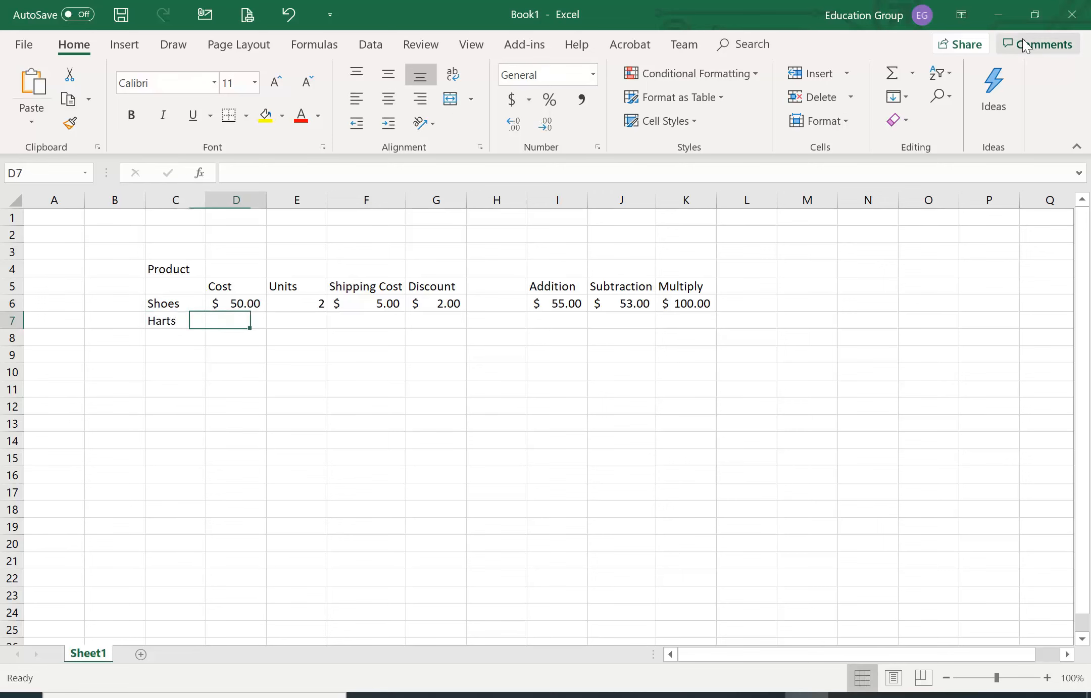
# - Fill in the Harts row with a cost of 25 and 5 units
pyautogui.write('25')
pyautogui.press('Tab')
pyautogui.write('1')
pyautogui.press('Return')
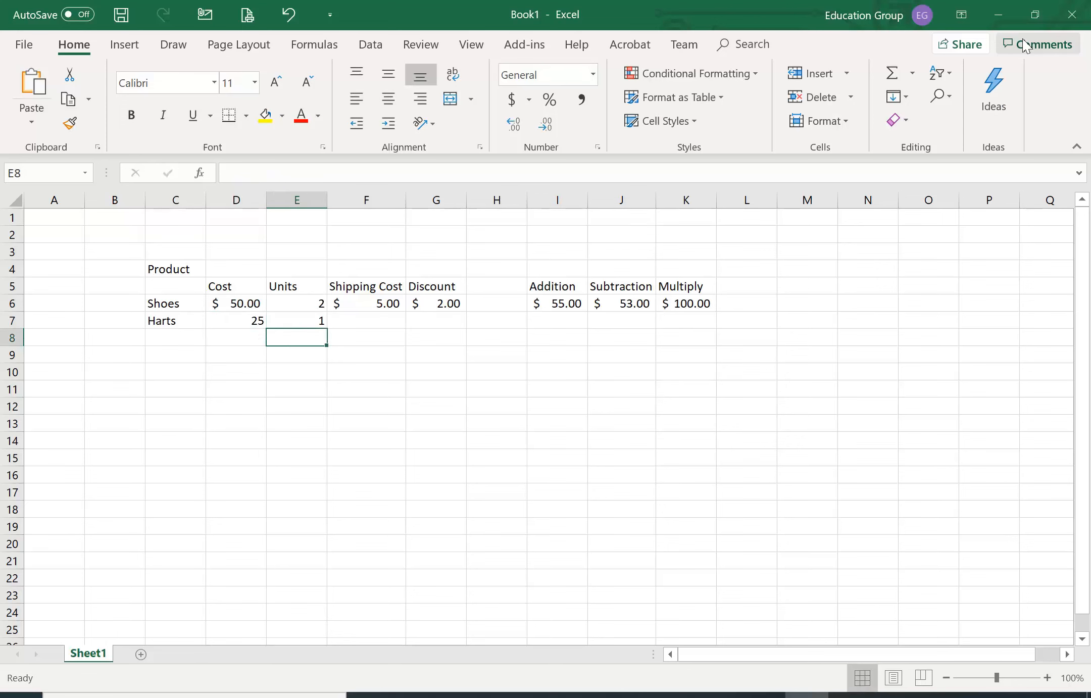
pyautogui.press('Up')
pyautogui.write('5')
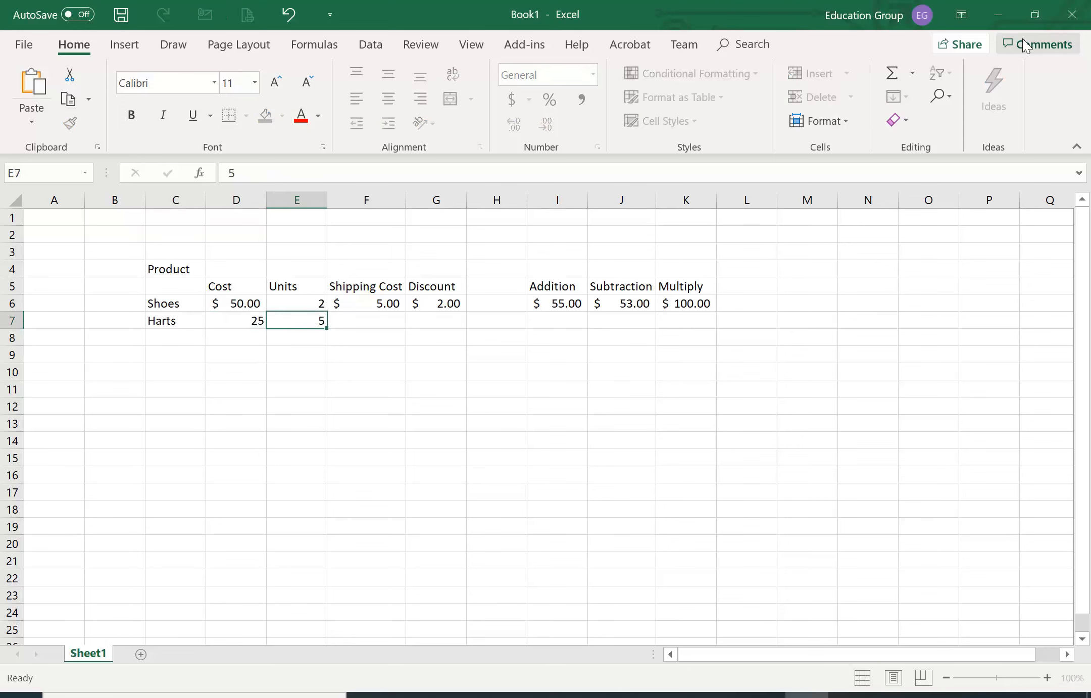
pyautogui.press('Return')
# - Add the product Purse in row 8 with a cost of 100 and 100 units
pyautogui.press('Left')
pyautogui.press('Left')
pyautogui.write('Purse')
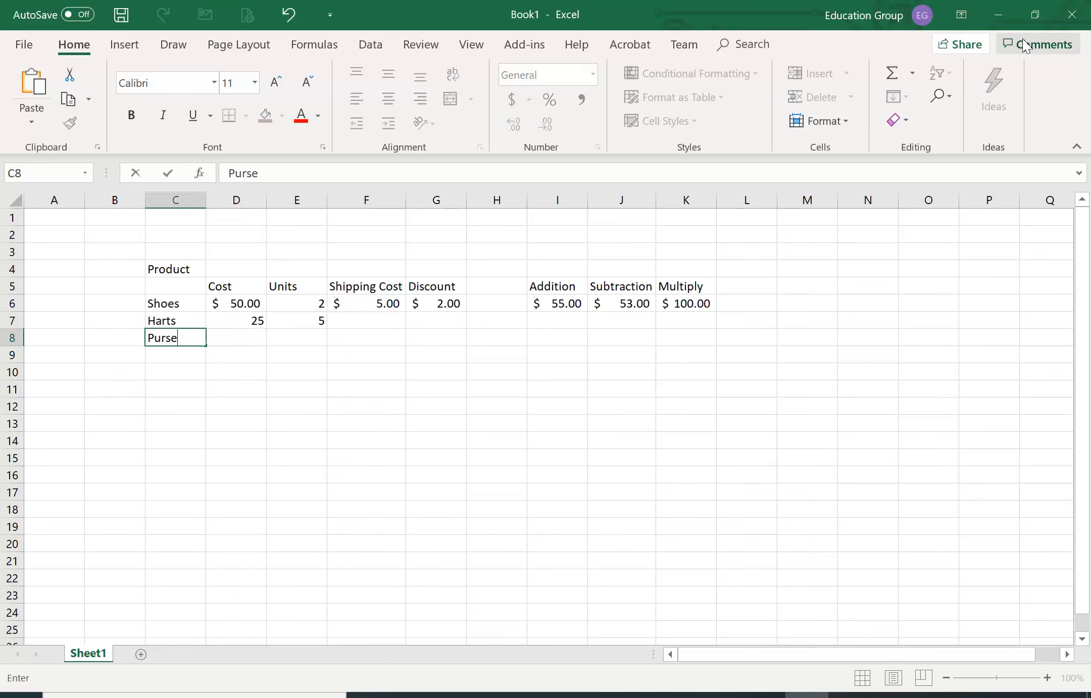
pyautogui.press('Right')
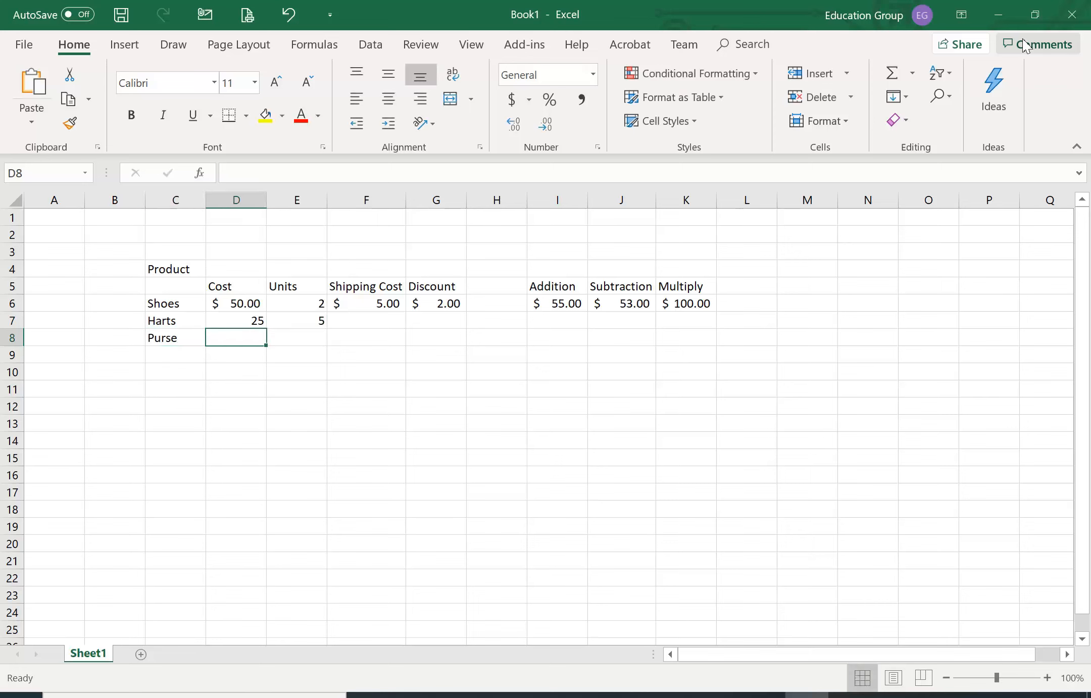
pyautogui.write('100')
pyautogui.press('Right')
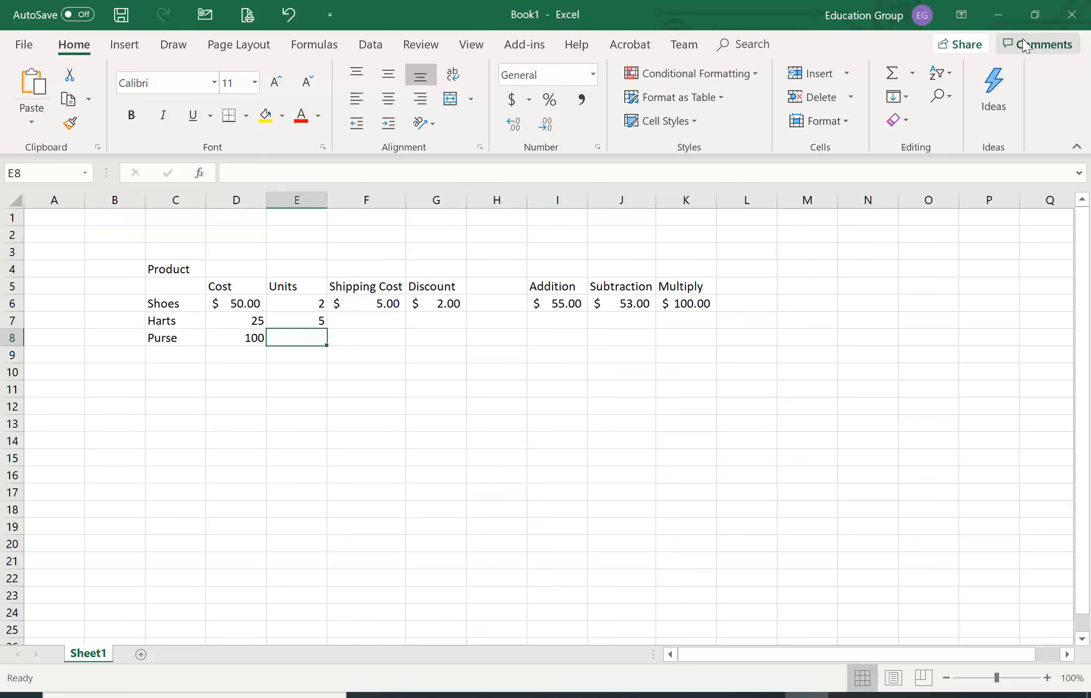
pyautogui.write('100')
pyautogui.press('Return')
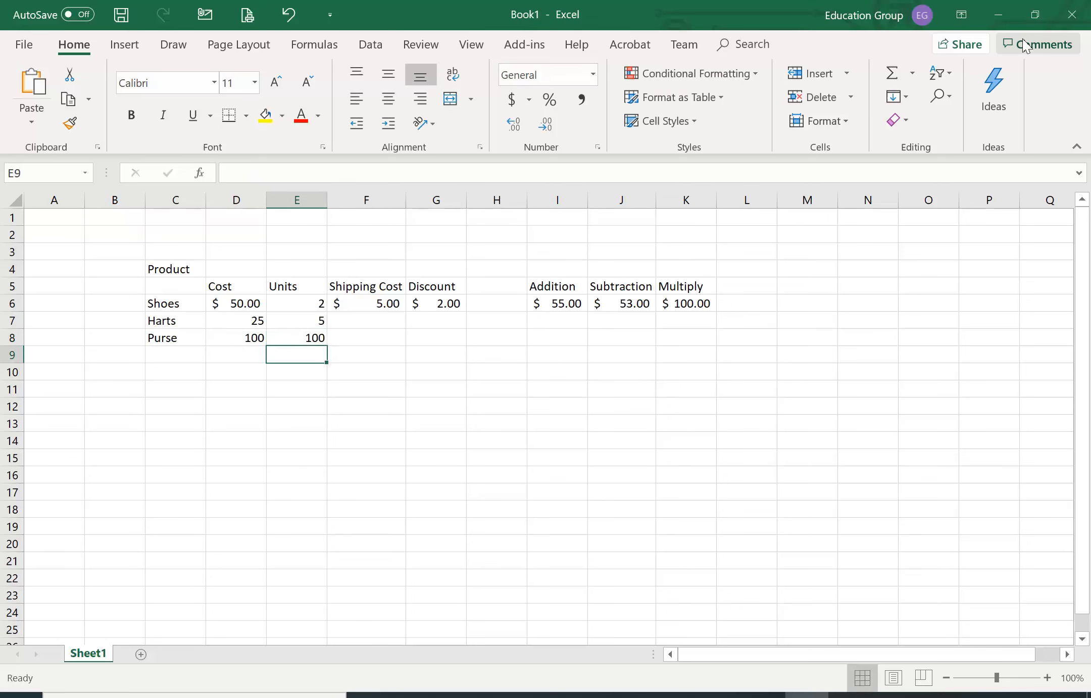
# - Enter the product Blue Dress in cell C9
pyautogui.press('Left')
pyautogui.press('Left')
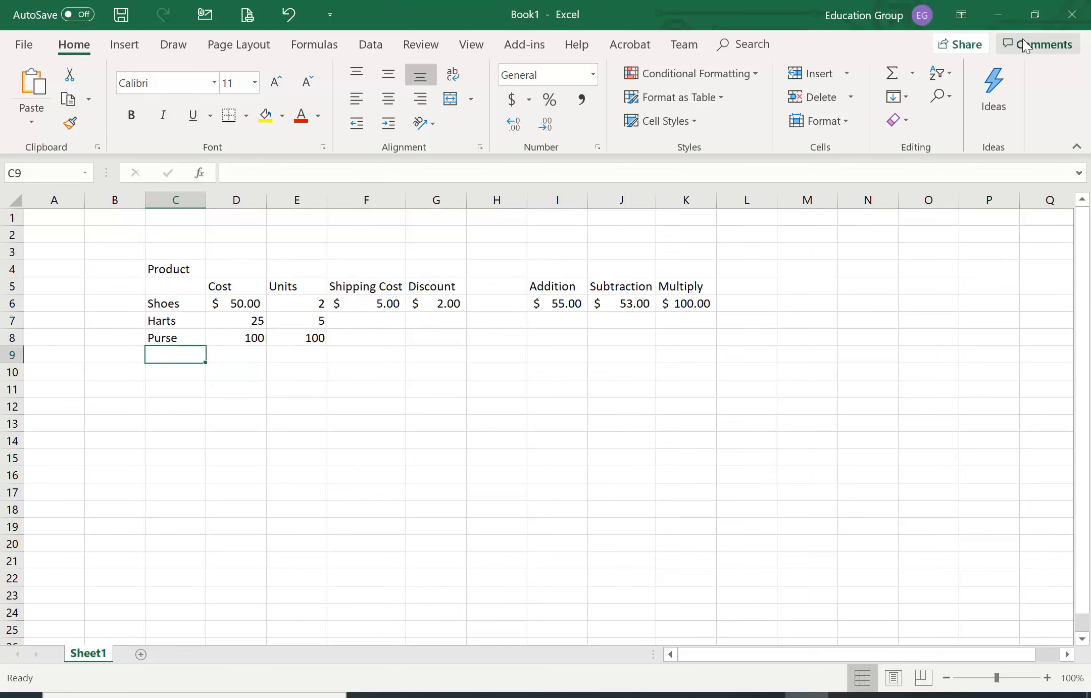
pyautogui.write('Dress')
pyautogui.press('BackSpace')
pyautogui.press('BackSpace')
pyautogui.press('BackSpace')
pyautogui.press('BackSpace')
pyautogui.press('BackSpace')
pyautogui.write('Blue Dress')
pyautogui.press('Tab')
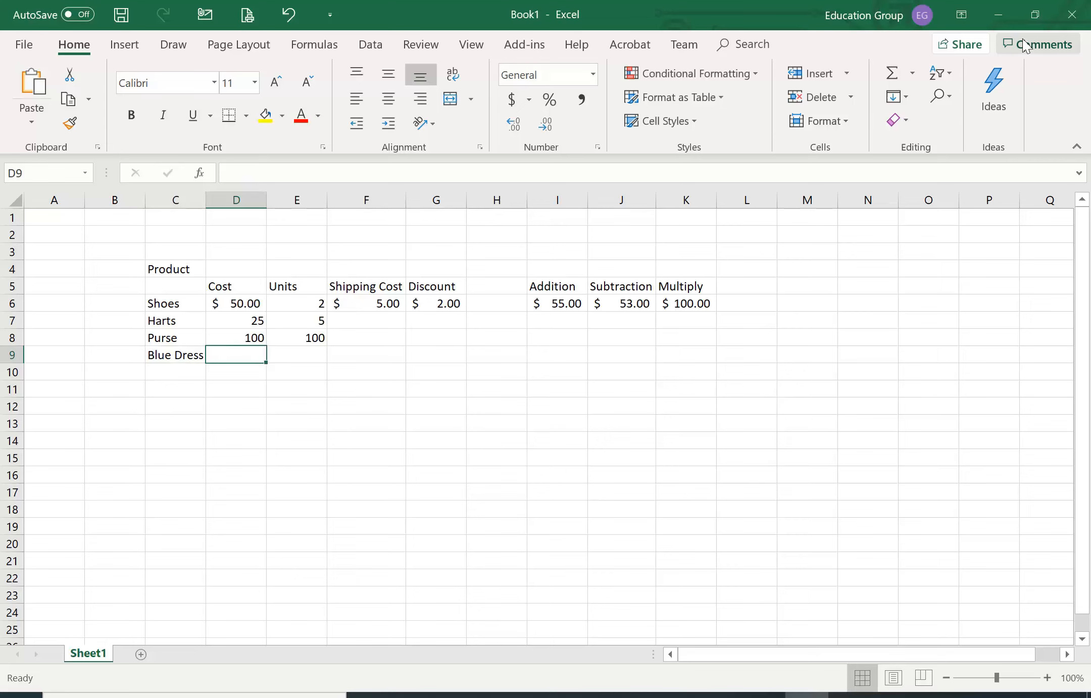
# - Fill in the Blue Dress row with a cost of 150 and 10 units
pyautogui.write('150')
pyautogui.press('Tab')
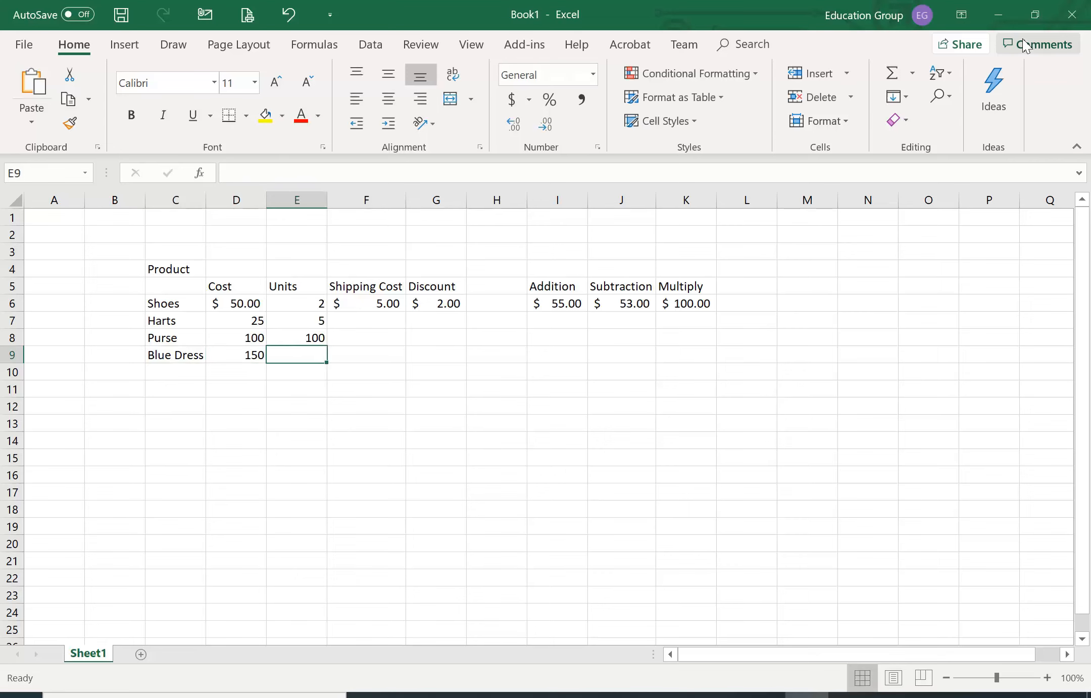
pyautogui.write('10')
pyautogui.press('Return')
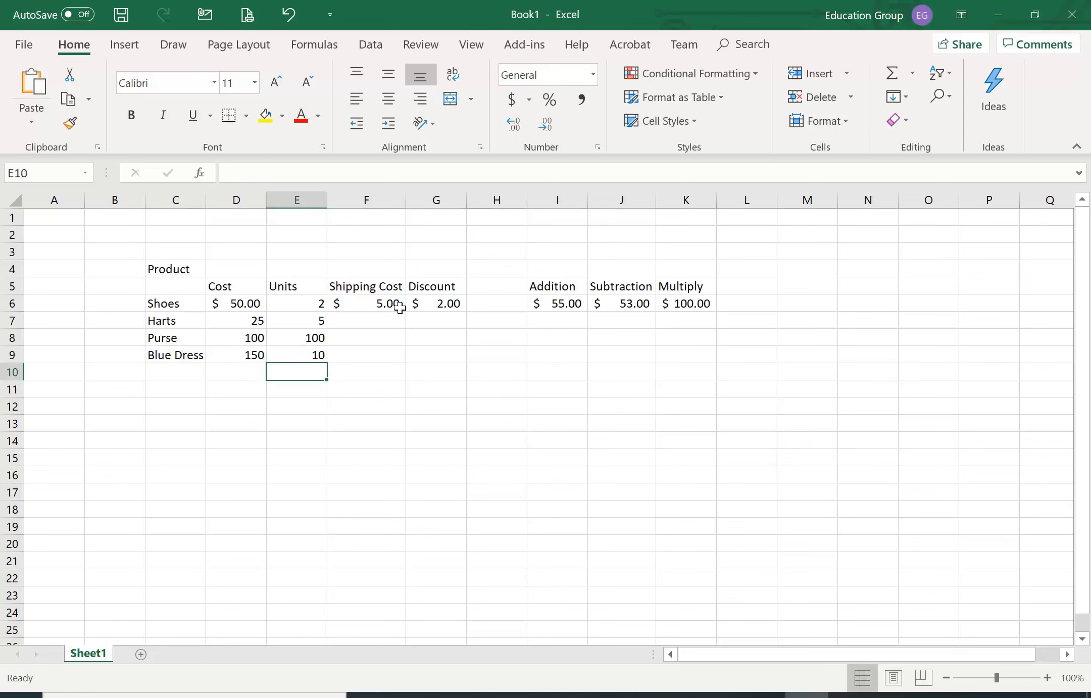
# - Fill the shoe row's shipping cost and discount down through row 9 for the other three products
pyautogui.click(383, 309)
pyautogui.click(451, 310)
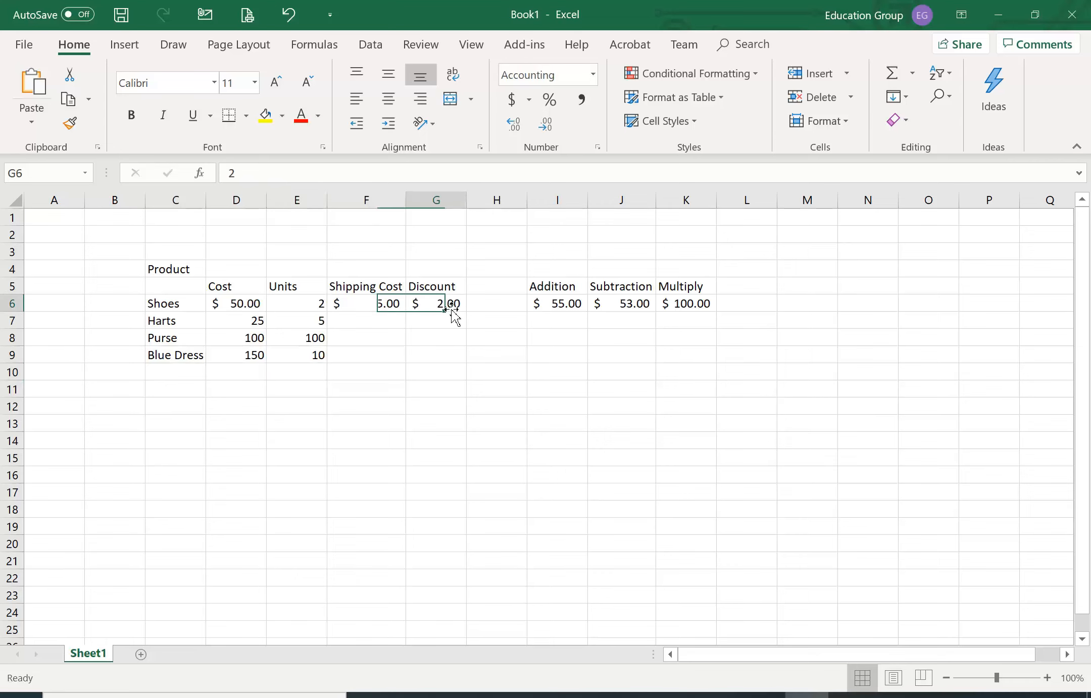
pyautogui.click(393, 319)
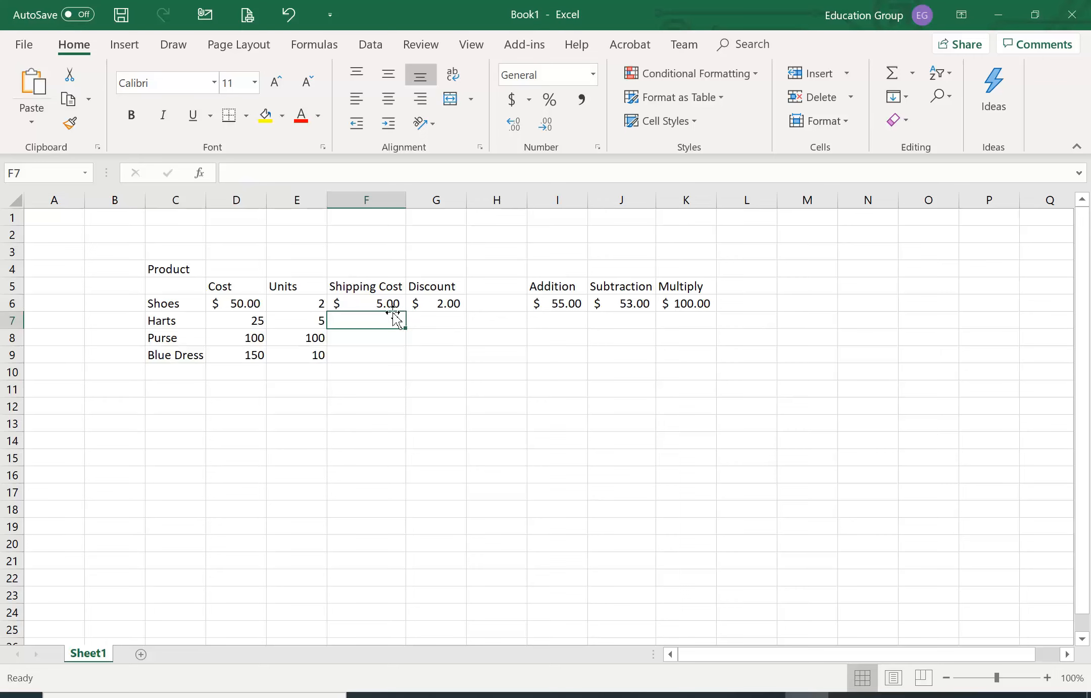
pyautogui.moveTo(390, 319); pyautogui.dragTo(458, 319)
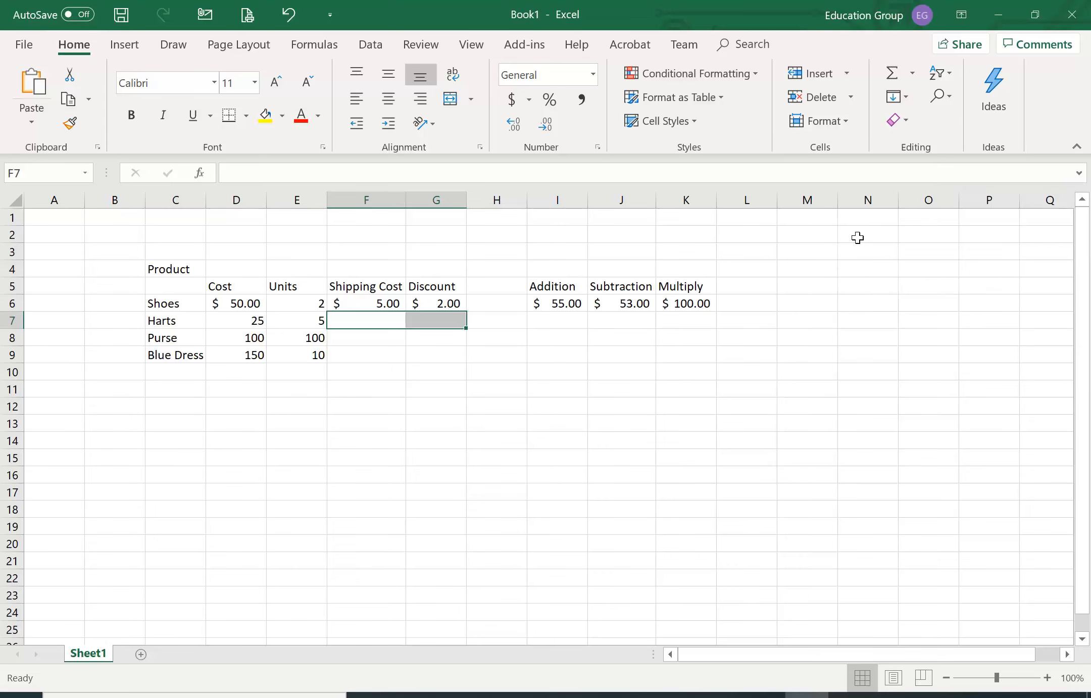
pyautogui.click(903, 94)
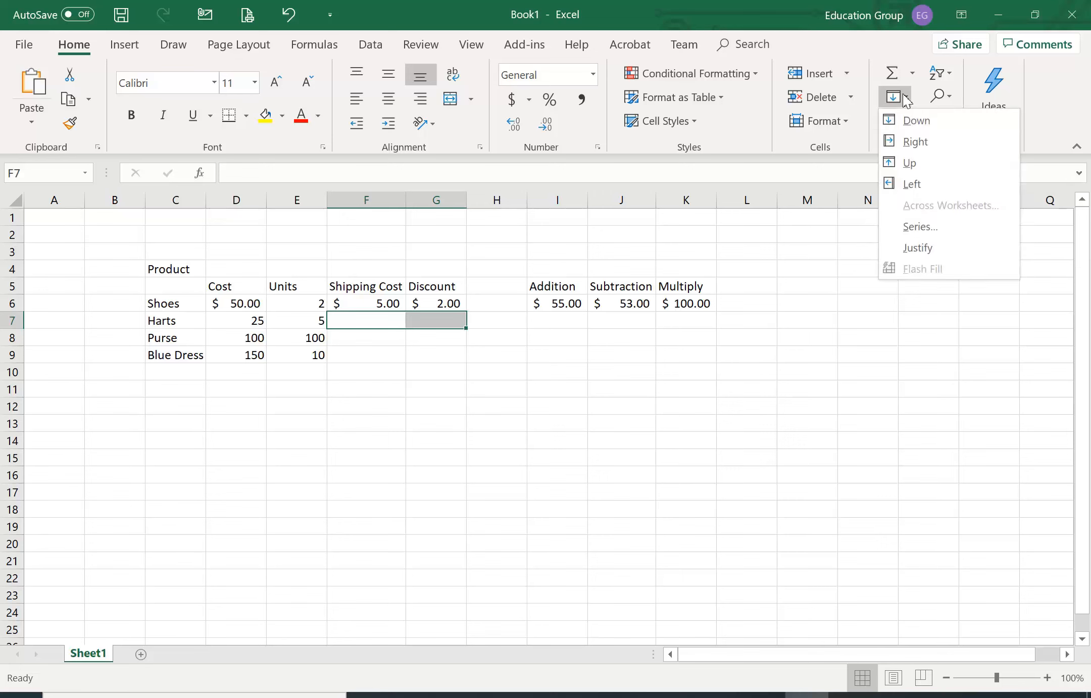
pyautogui.click(912, 125)
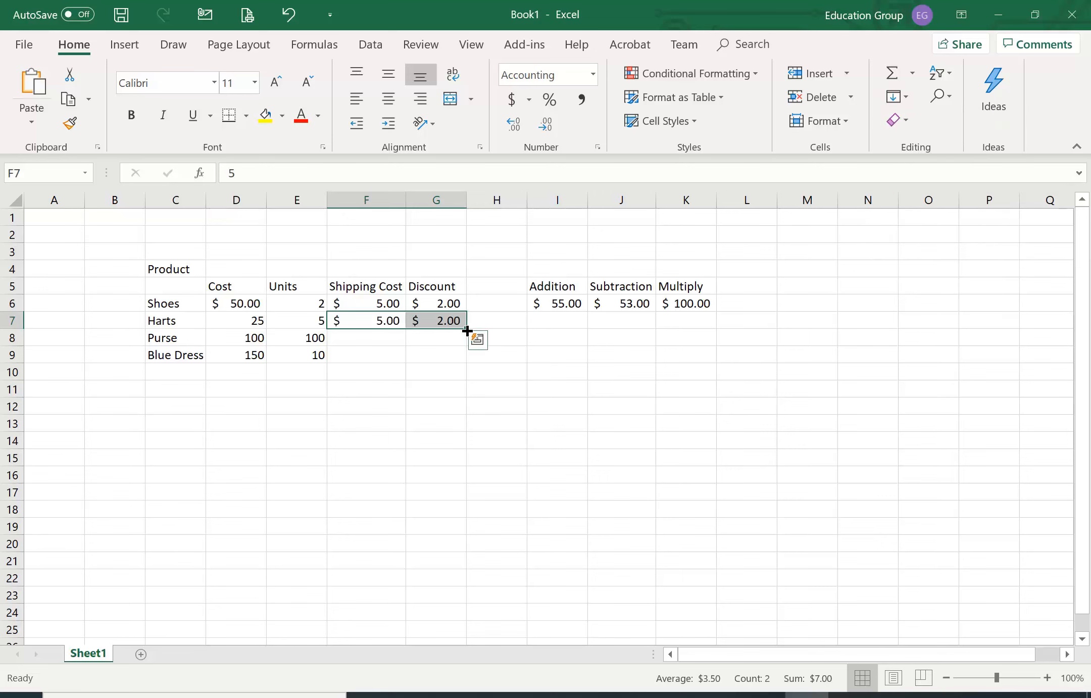
pyautogui.moveTo(466, 329); pyautogui.dragTo(474, 361)
pyautogui.click(385, 434)
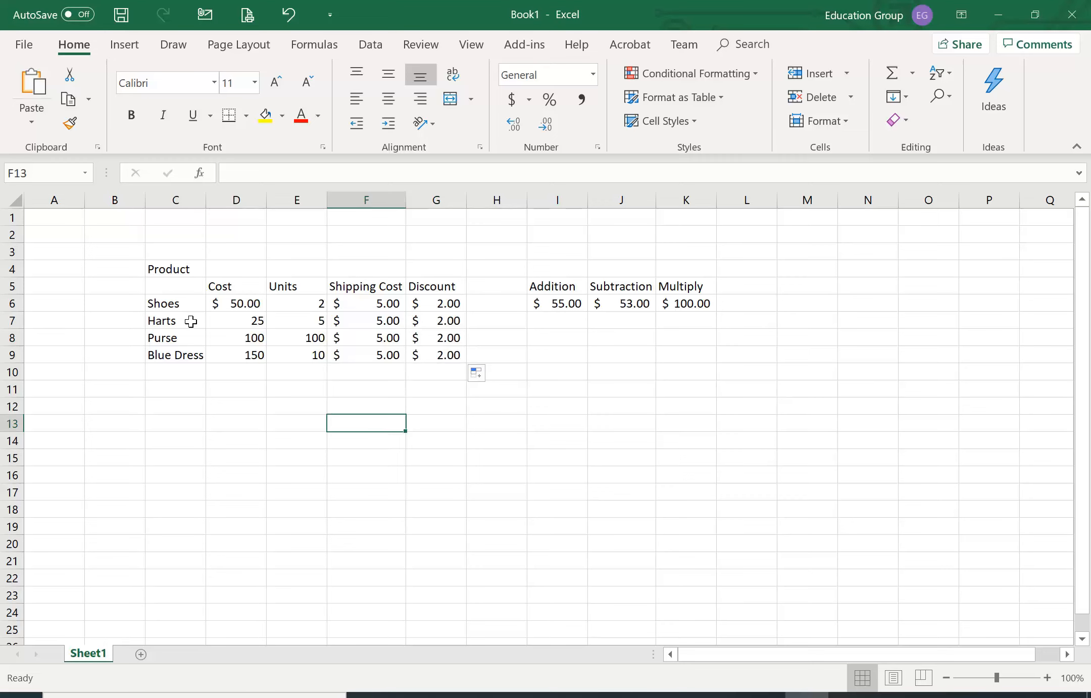
# - Apply the dollar accounting format to the costs in D7:D9
pyautogui.moveTo(222, 321); pyautogui.dragTo(233, 356)
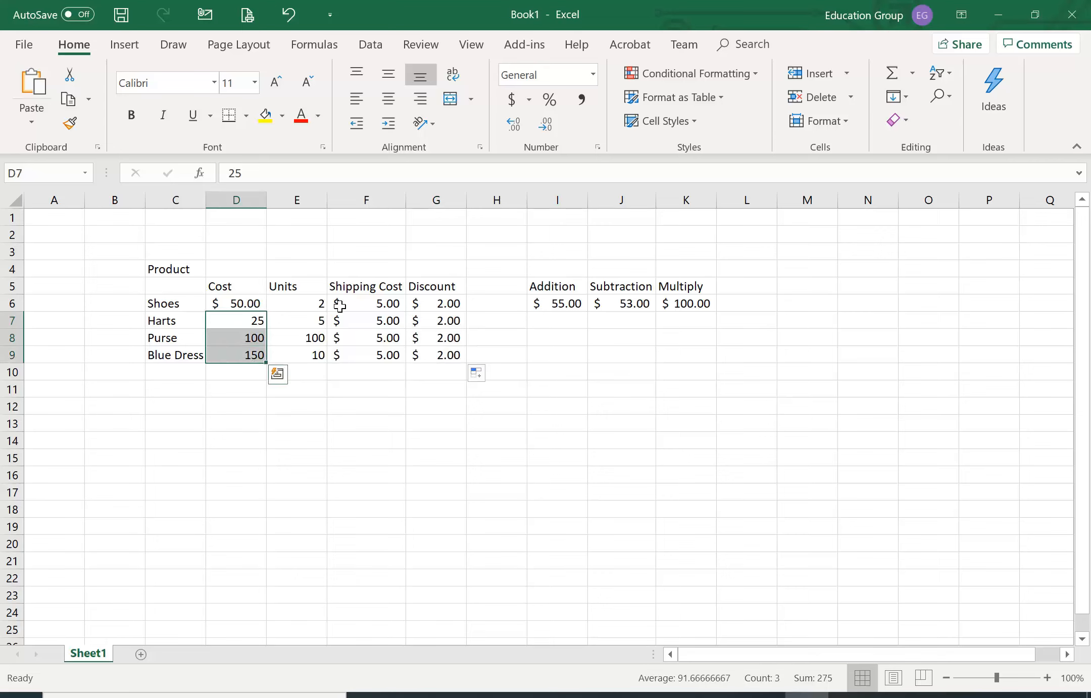
pyautogui.click(512, 104)
pyautogui.click(457, 489)
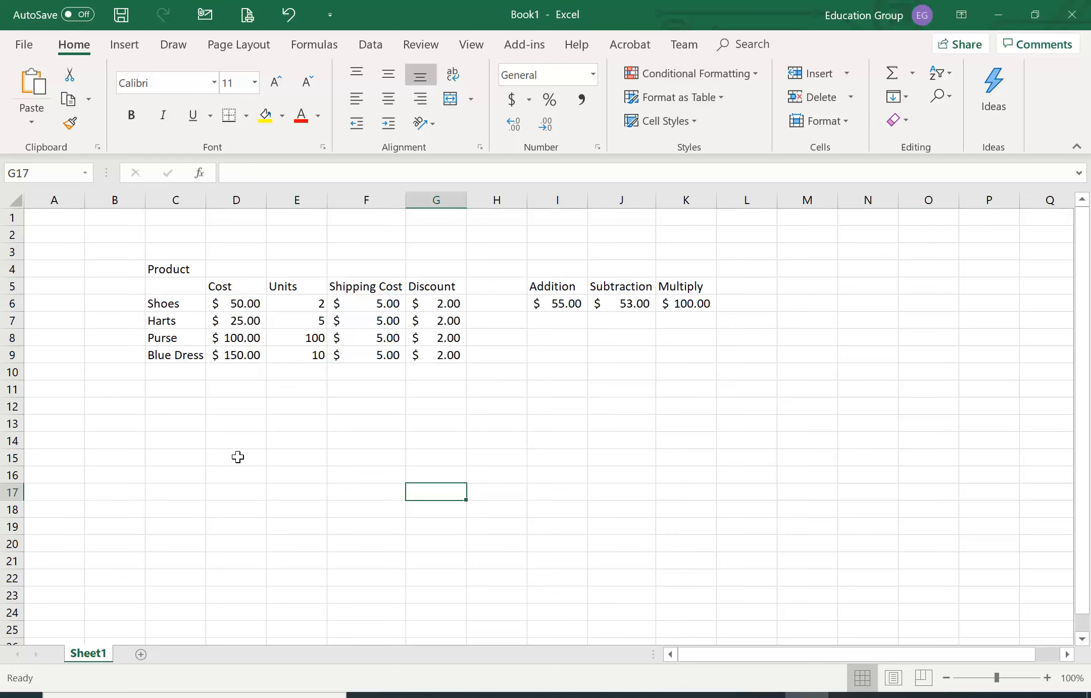
pyautogui.click(558, 304)
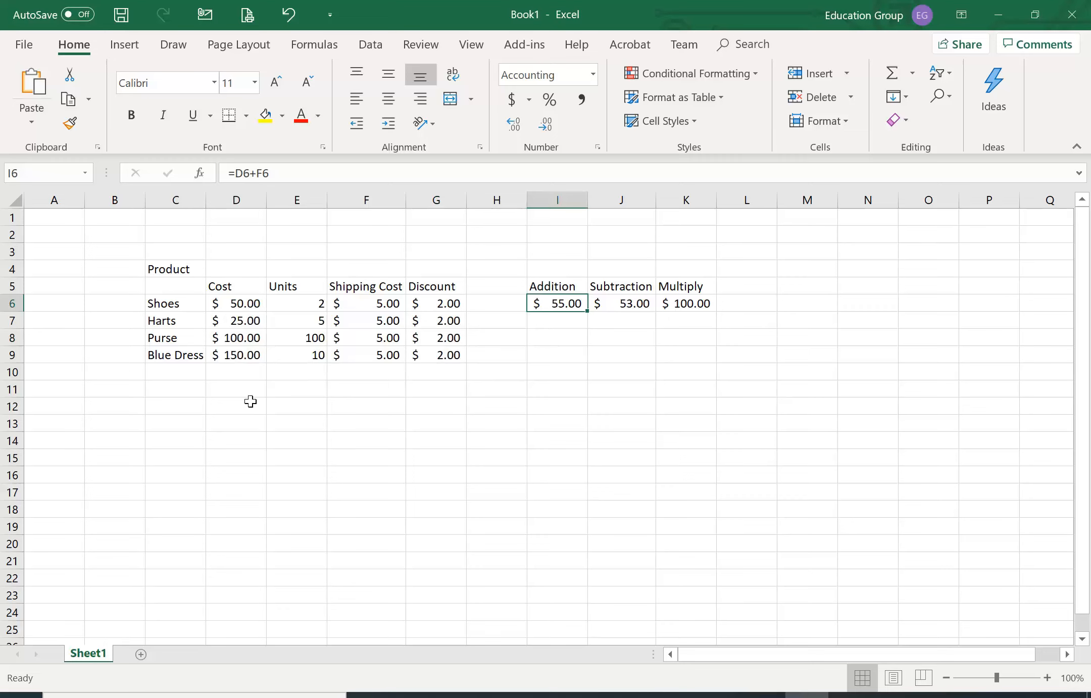
pyautogui.click(294, 406)
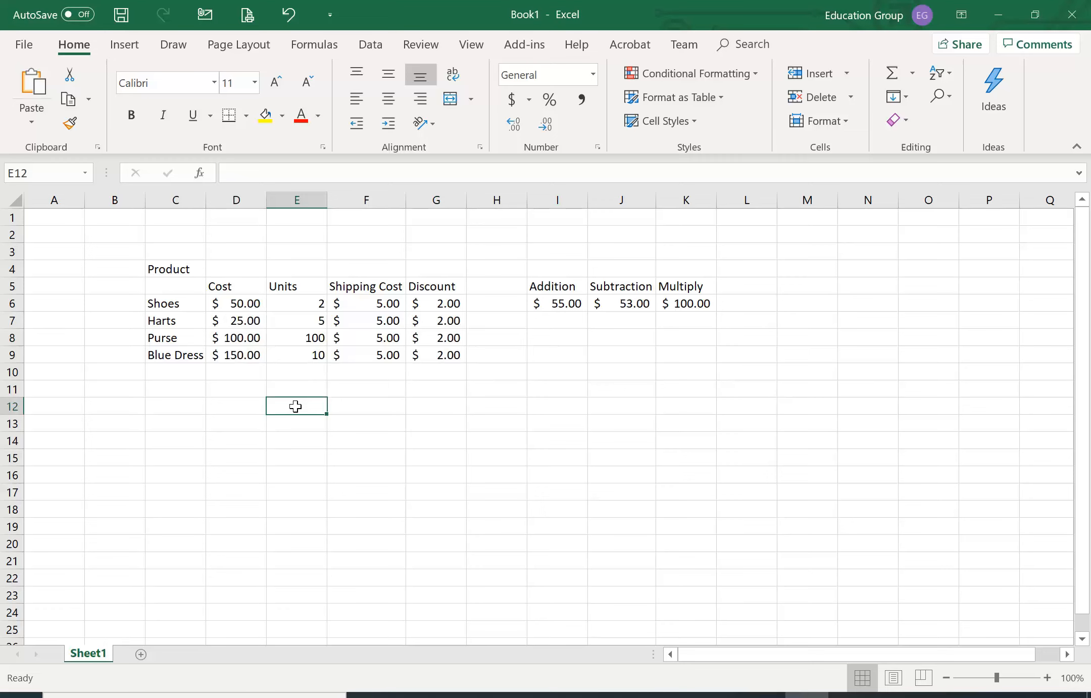
pyautogui.write('=')
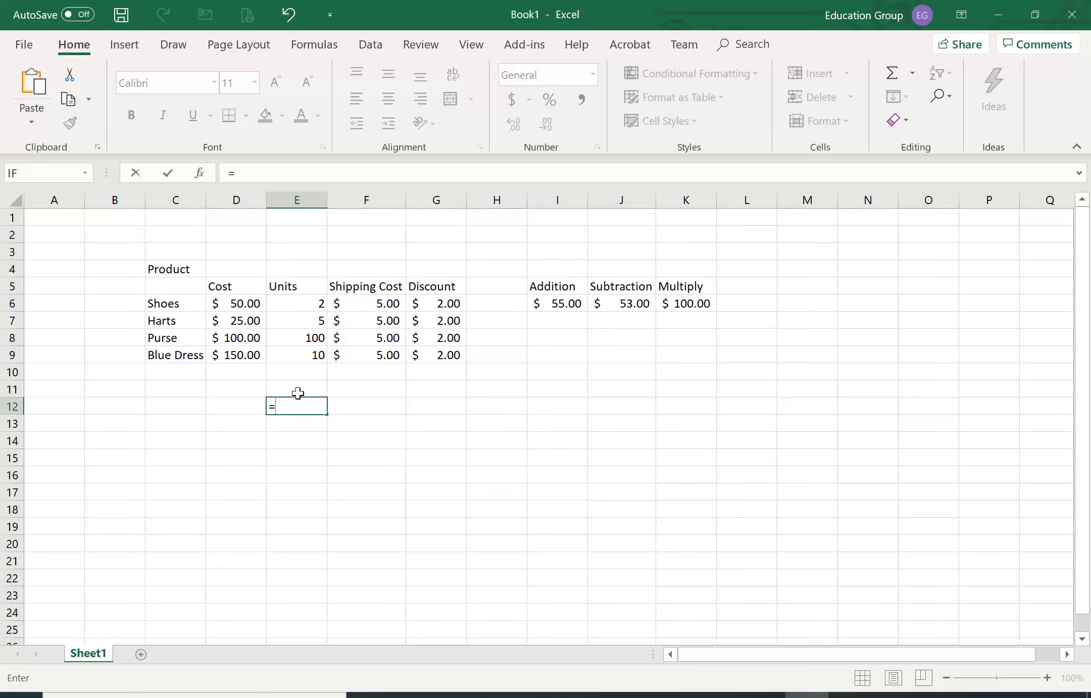
pyautogui.click(311, 304)
pyautogui.write('+')
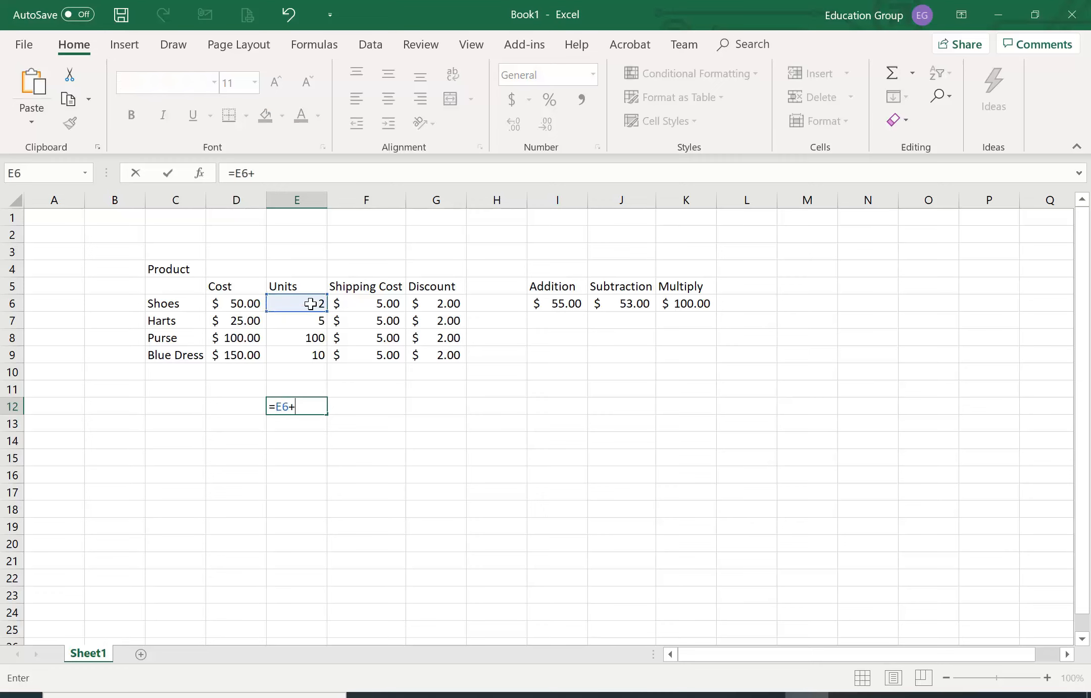
pyautogui.click(314, 320)
pyautogui.write('+')
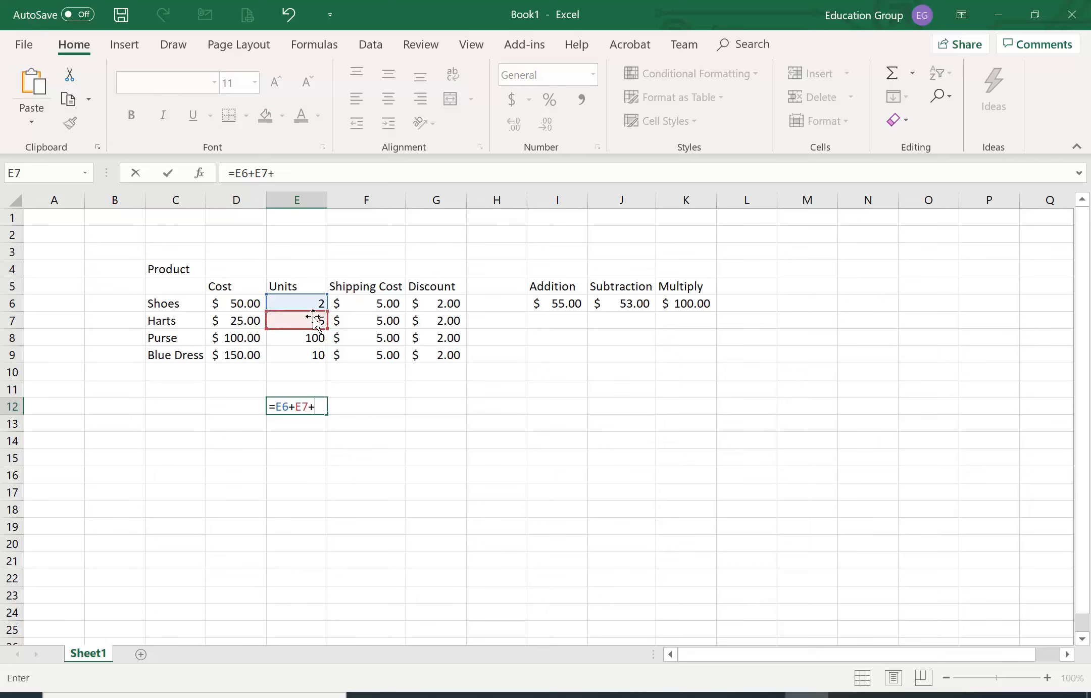
pyautogui.click(316, 340)
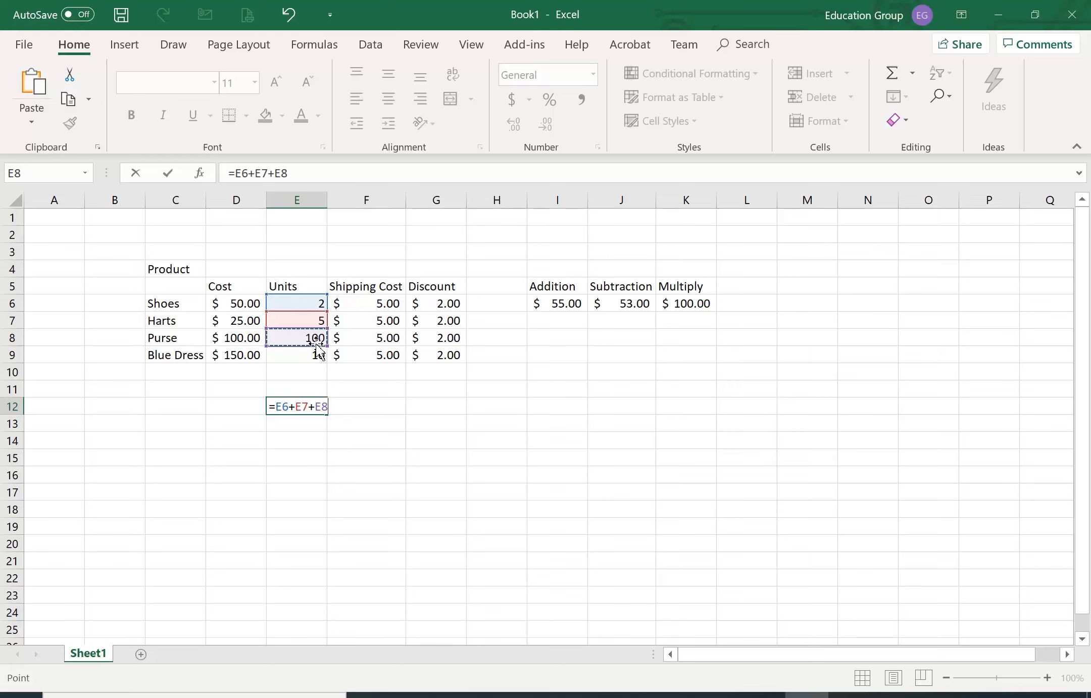
pyautogui.press('BackSpace')
pyautogui.press('BackSpace')
pyautogui.press('BackSpace')
pyautogui.press('BackSpace')
pyautogui.press('BackSpace')
pyautogui.press('BackSpace')
pyautogui.press('BackSpace')
pyautogui.press('Escape')
pyautogui.click(335, 475)
pyautogui.click(314, 412)
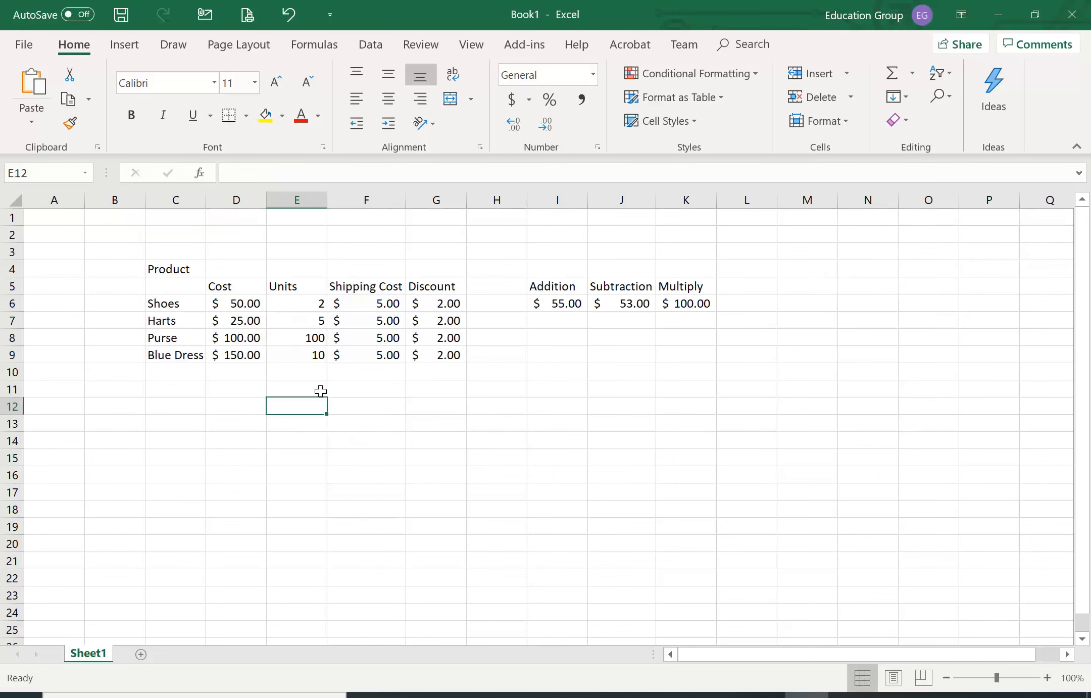
# - Total the Units column in cell E13 with AutoSum, using =SUM(E6:E12)
pyautogui.click(311, 428)
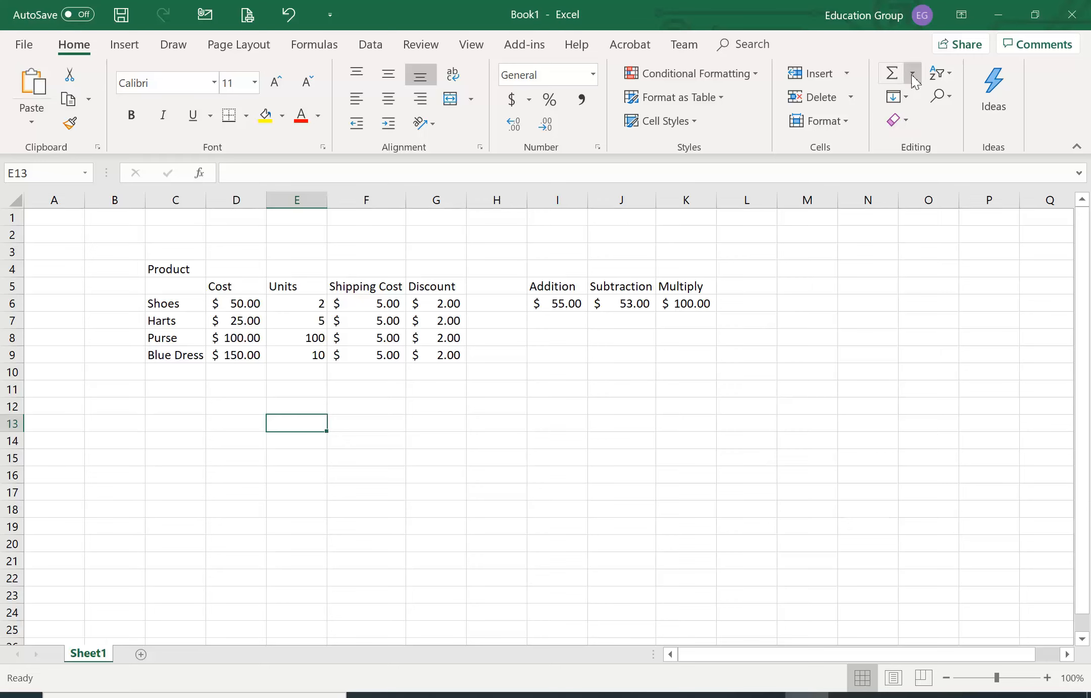
pyautogui.click(896, 70)
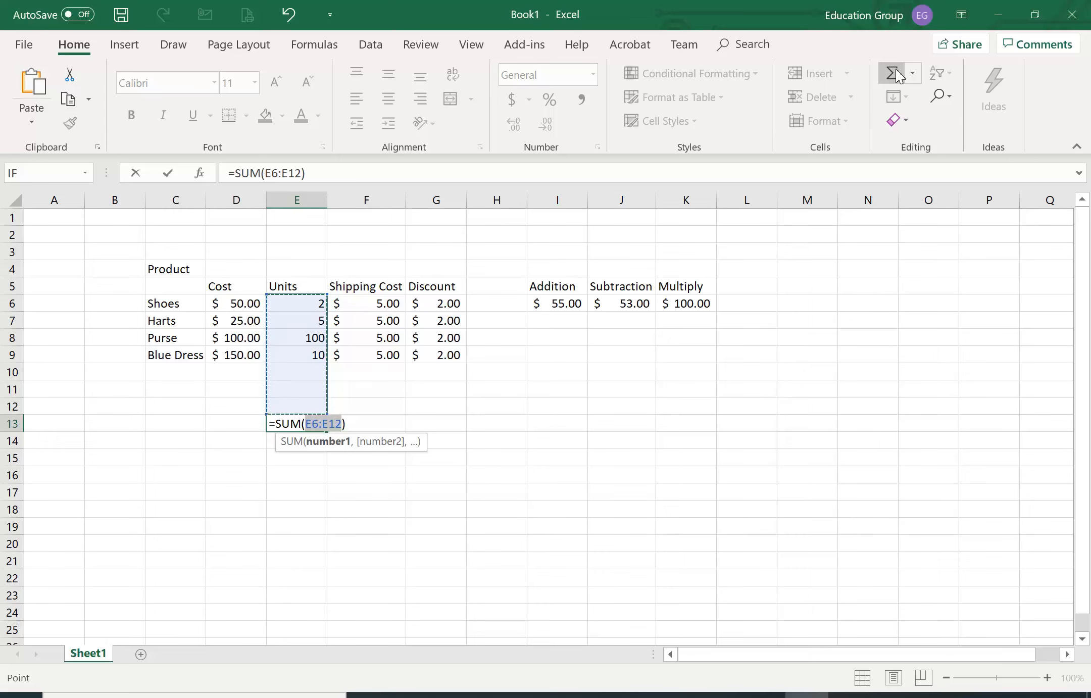
pyautogui.press('Return')
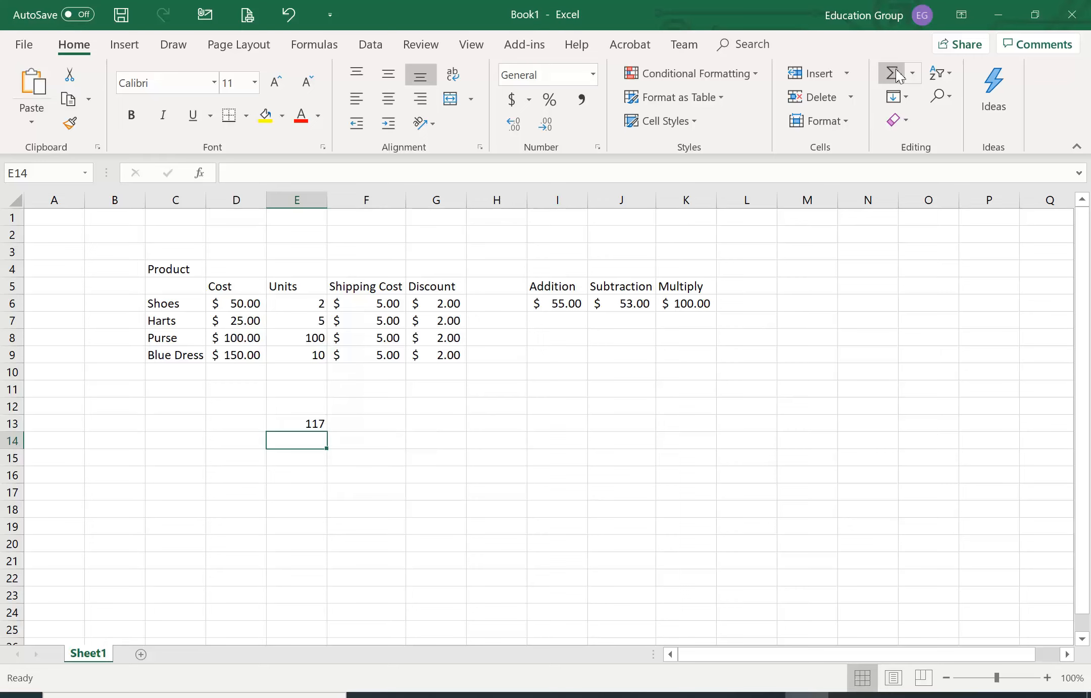
# - Add the shoe and purse units in cell E14 with the formula =SUM(E6,E8)
pyautogui.press('Up')
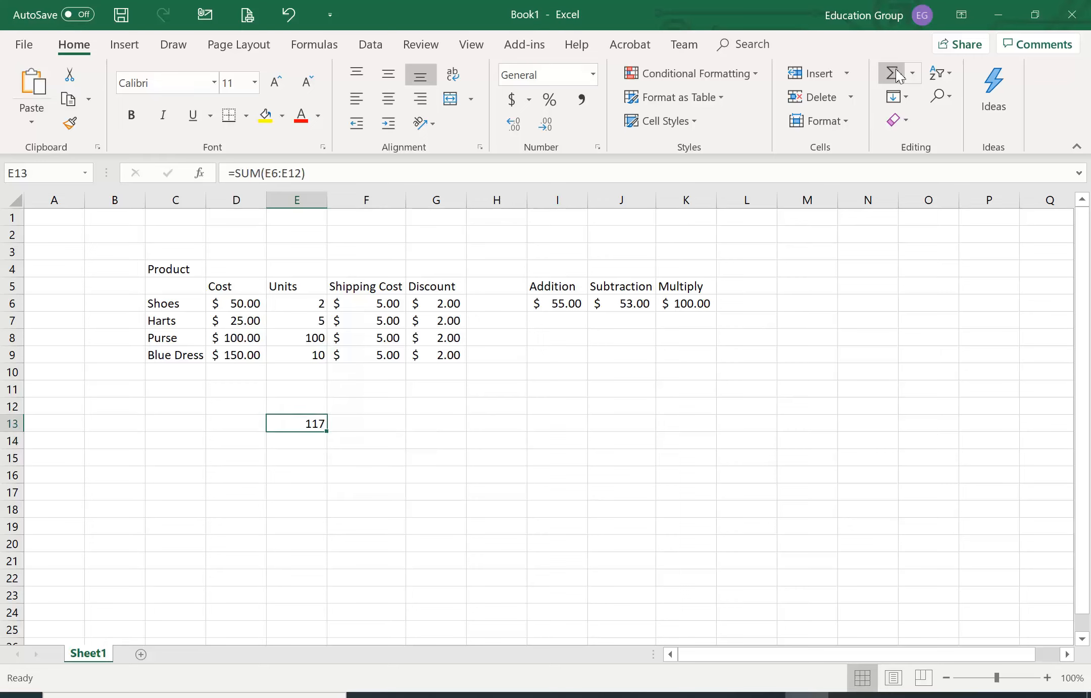
pyautogui.press('Down')
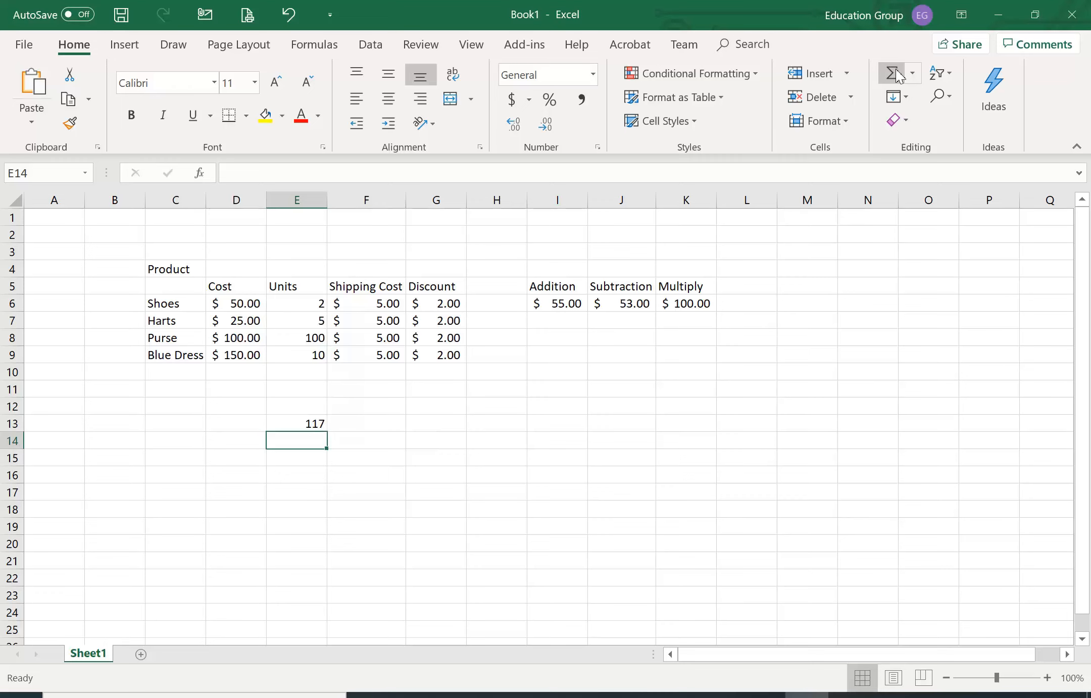
pyautogui.write('=sum')
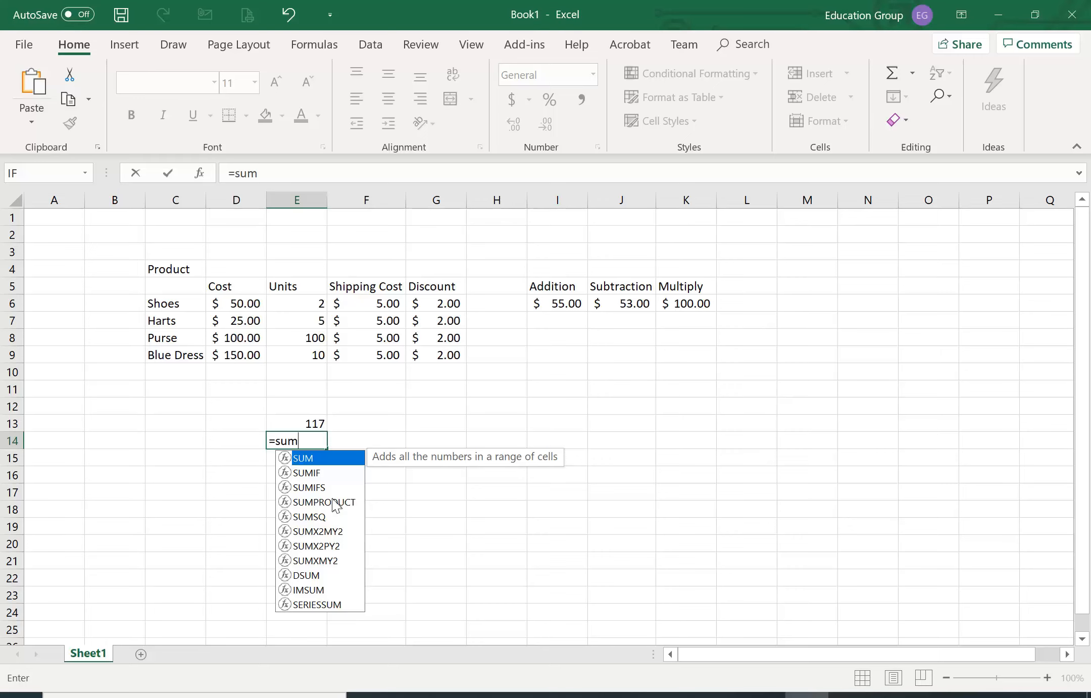
pyautogui.write('(')
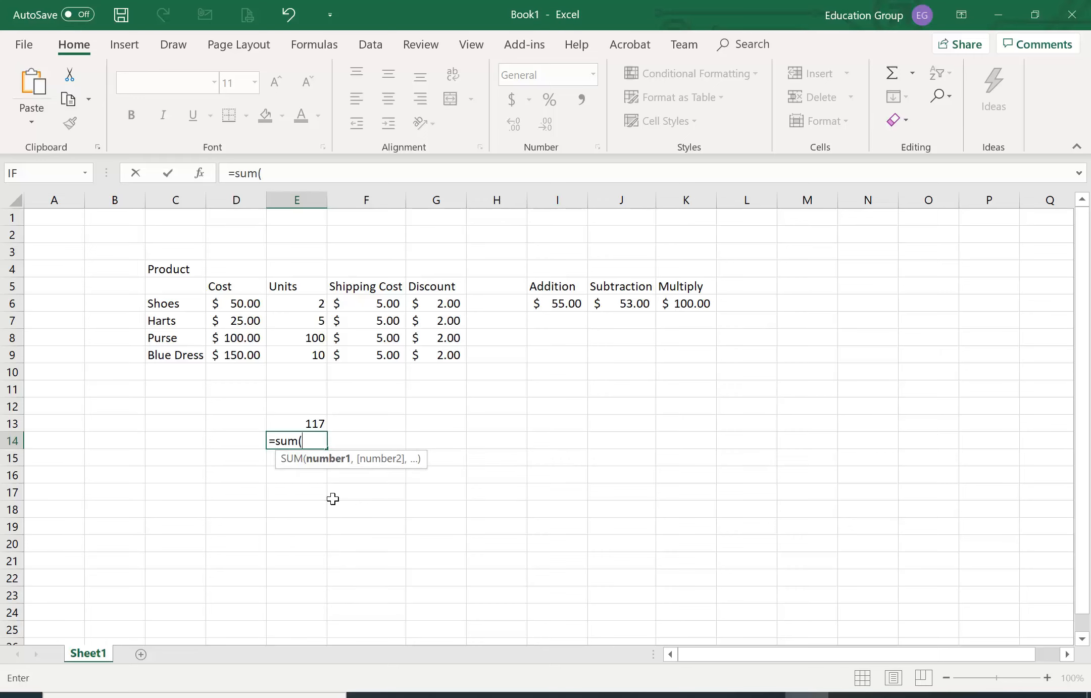
pyautogui.click(313, 303)
pyautogui.write(',')
pyautogui.click(316, 338)
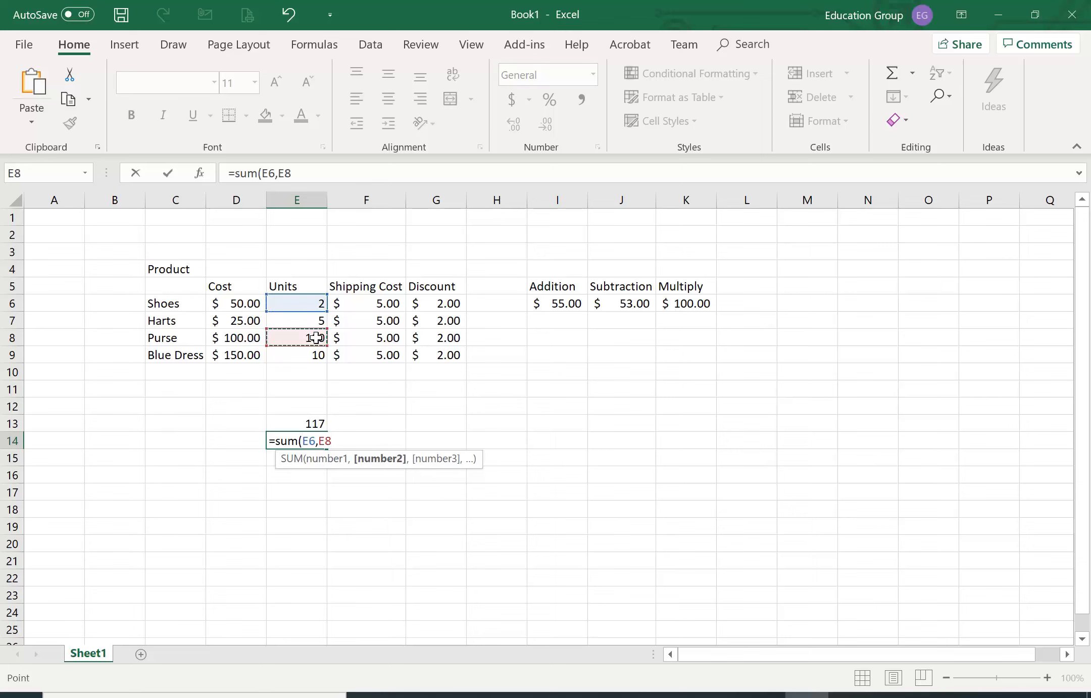
pyautogui.press('Return')
pyautogui.press('Up')
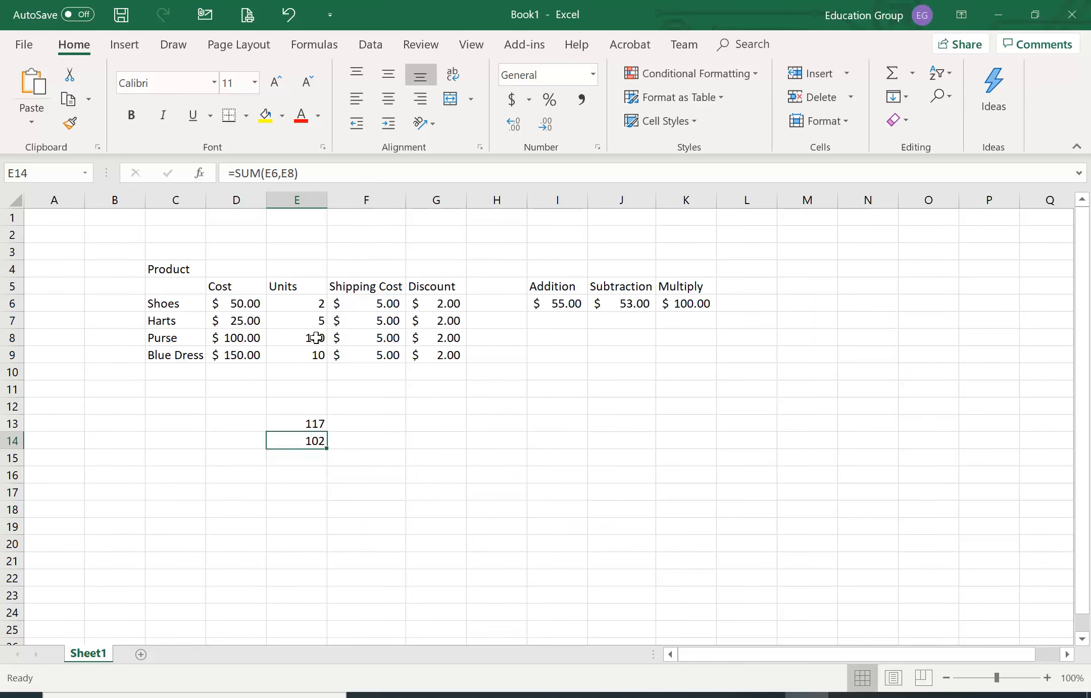
# - Replace the formula in E14 with a total of the whole Units range, =SUM(E6:E9)
pyautogui.write('=sum(')
pyautogui.moveTo(323, 302); pyautogui.dragTo(316, 356)
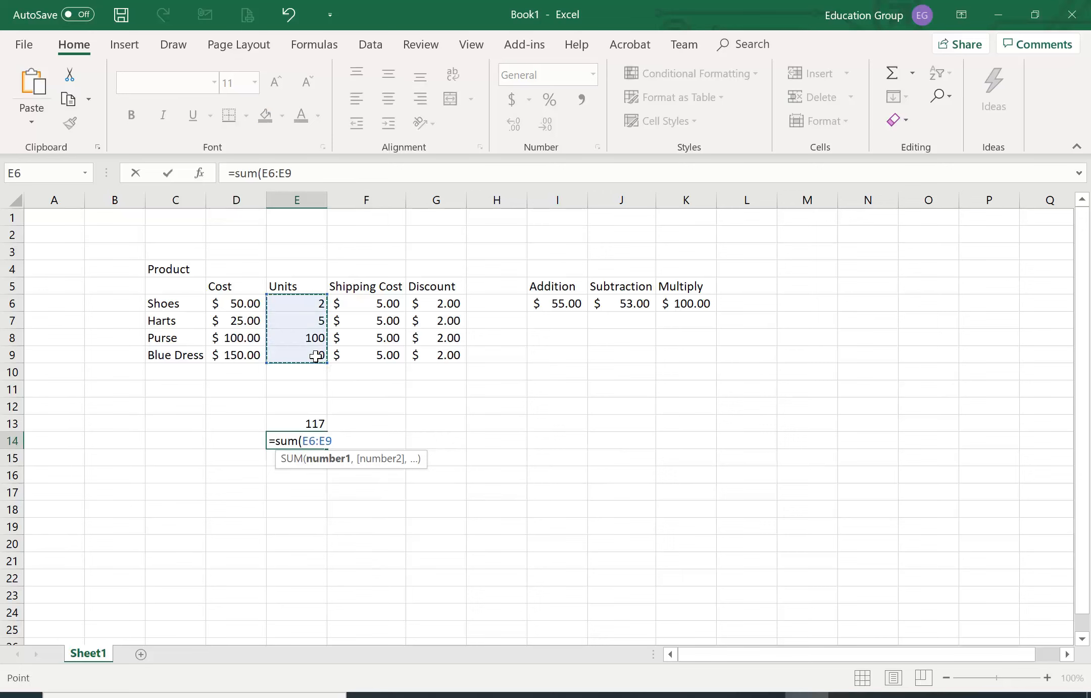
pyautogui.write(')')
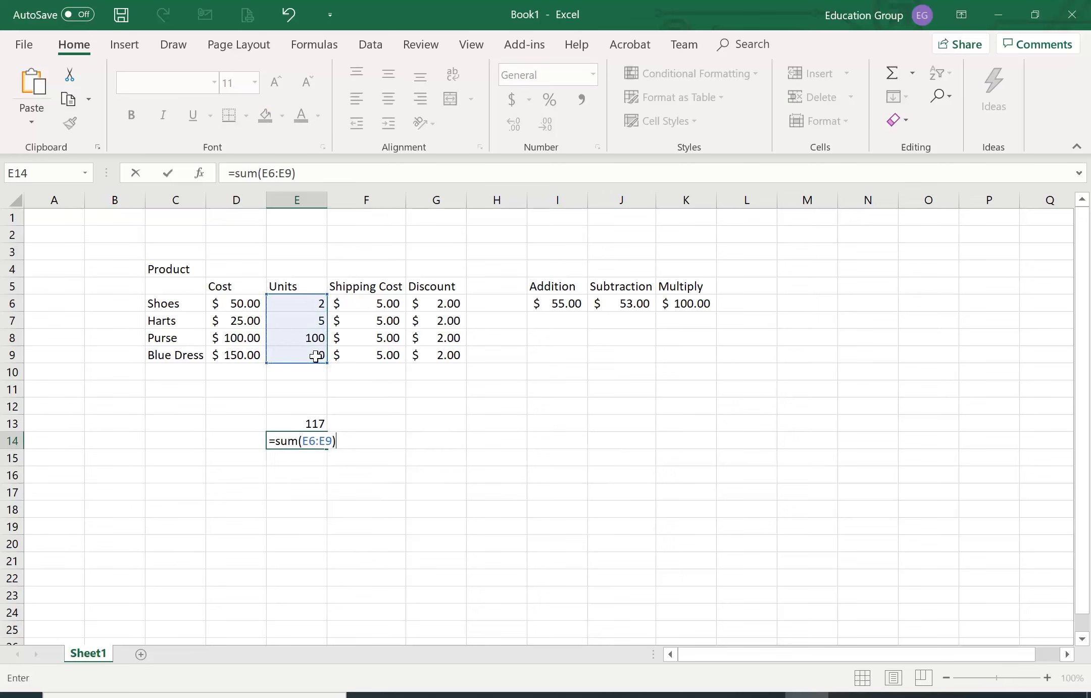
pyautogui.press('Return')
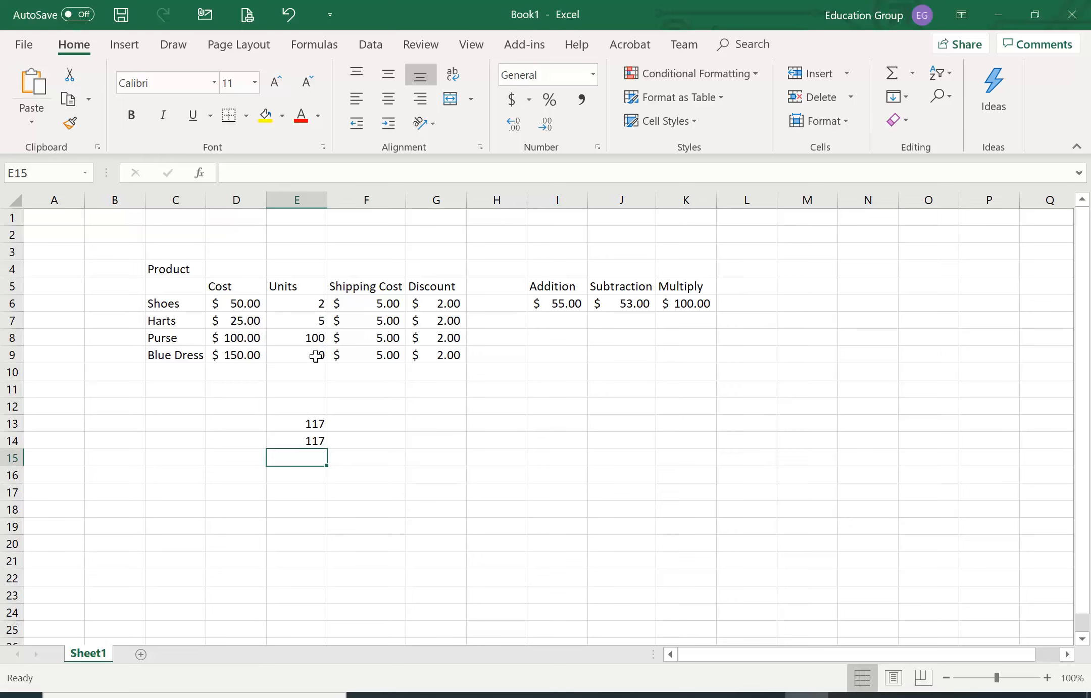
# - Total all the shipping costs and discounts together in cell E15 with =SUM(F6:G9)
pyautogui.write('=')
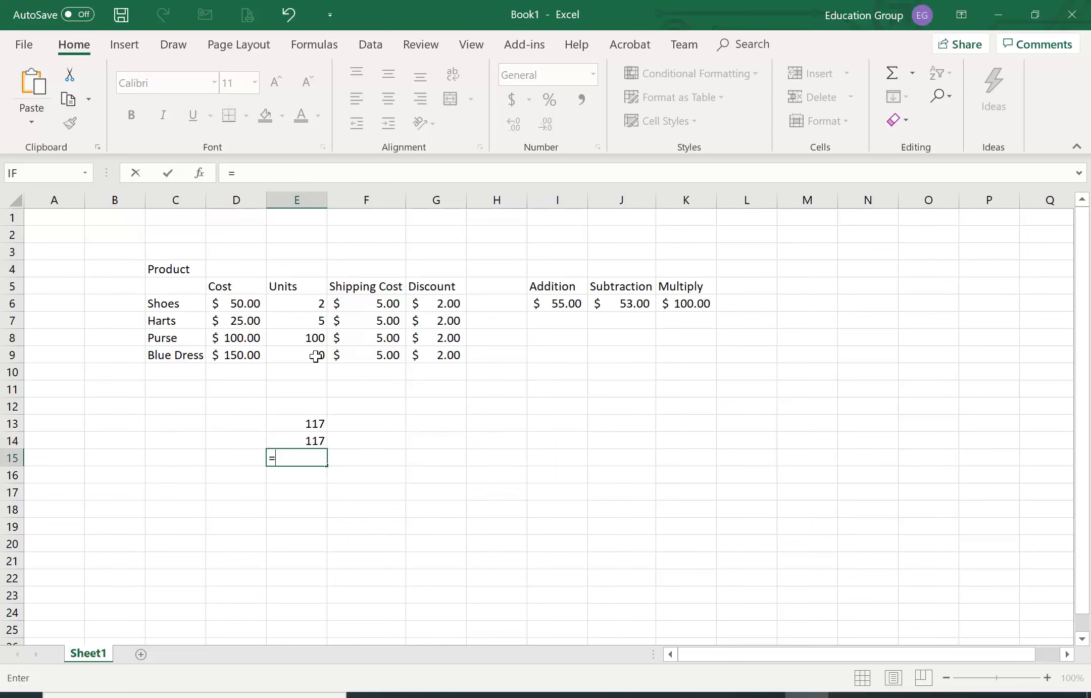
pyautogui.write('sum')
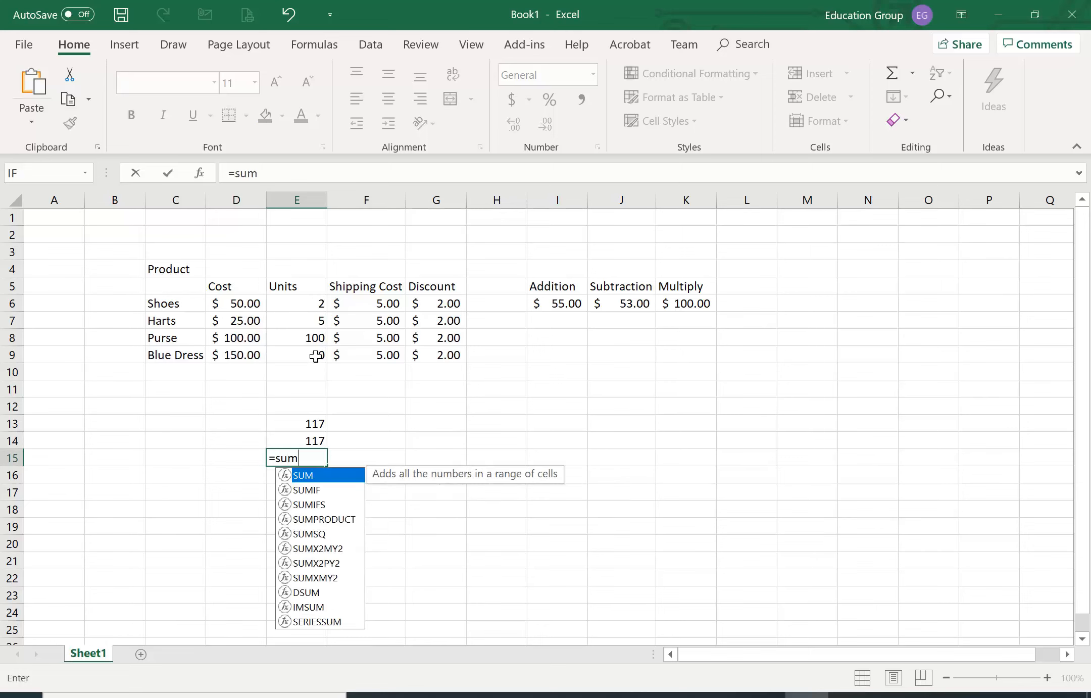
pyautogui.write('(')
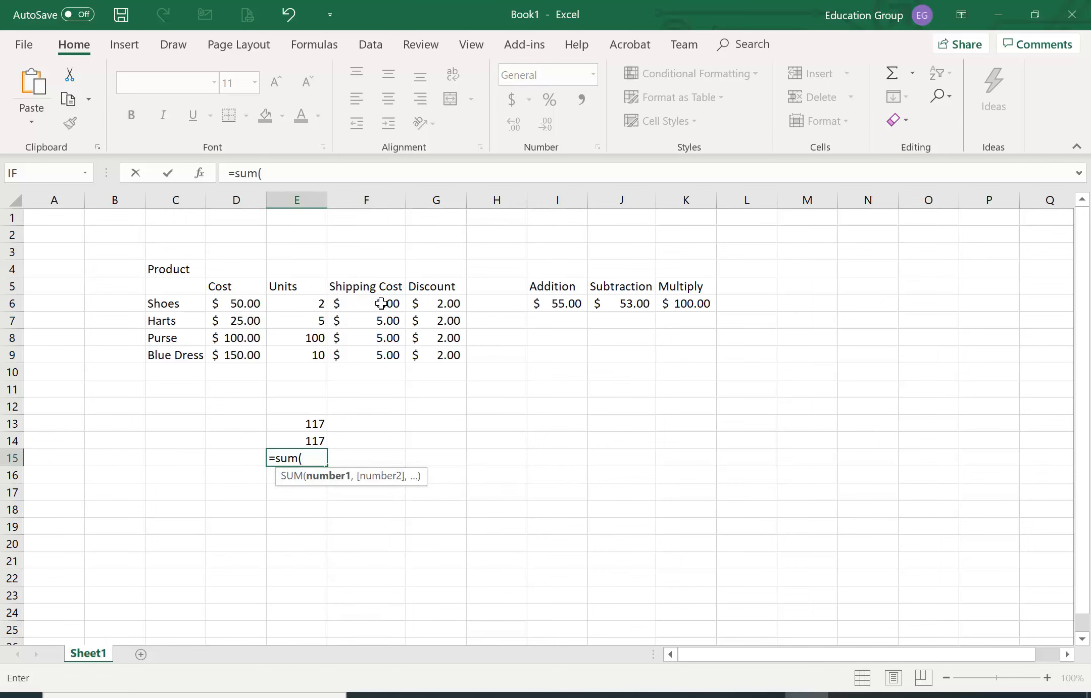
pyautogui.moveTo(381, 303); pyautogui.dragTo(435, 356)
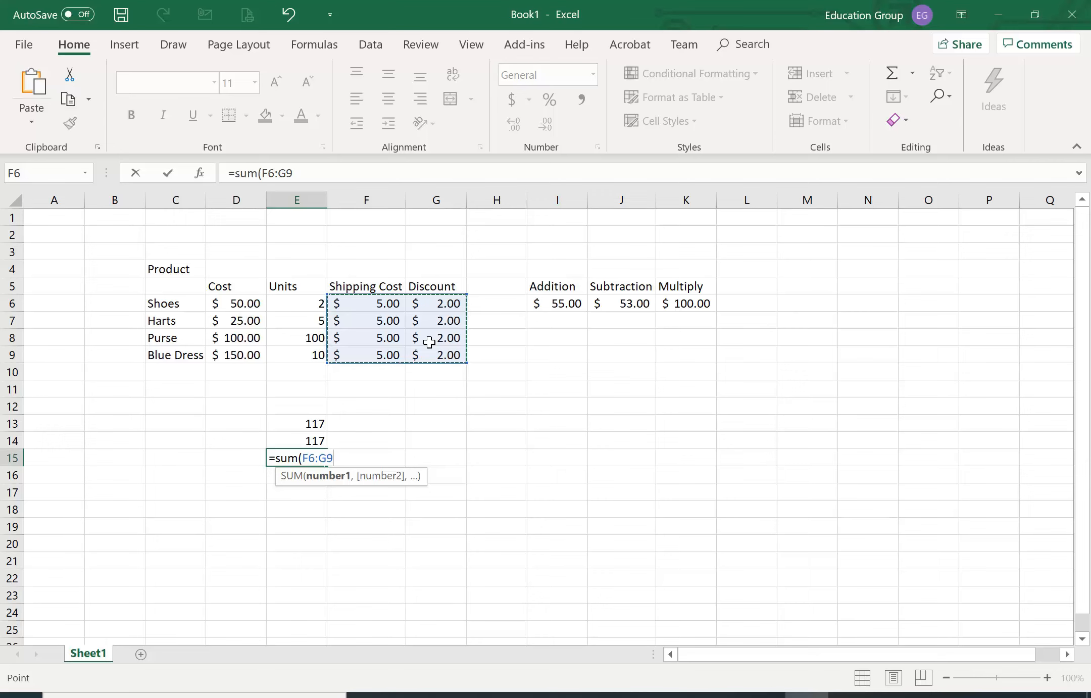
pyautogui.write(')')
pyautogui.press('Return')
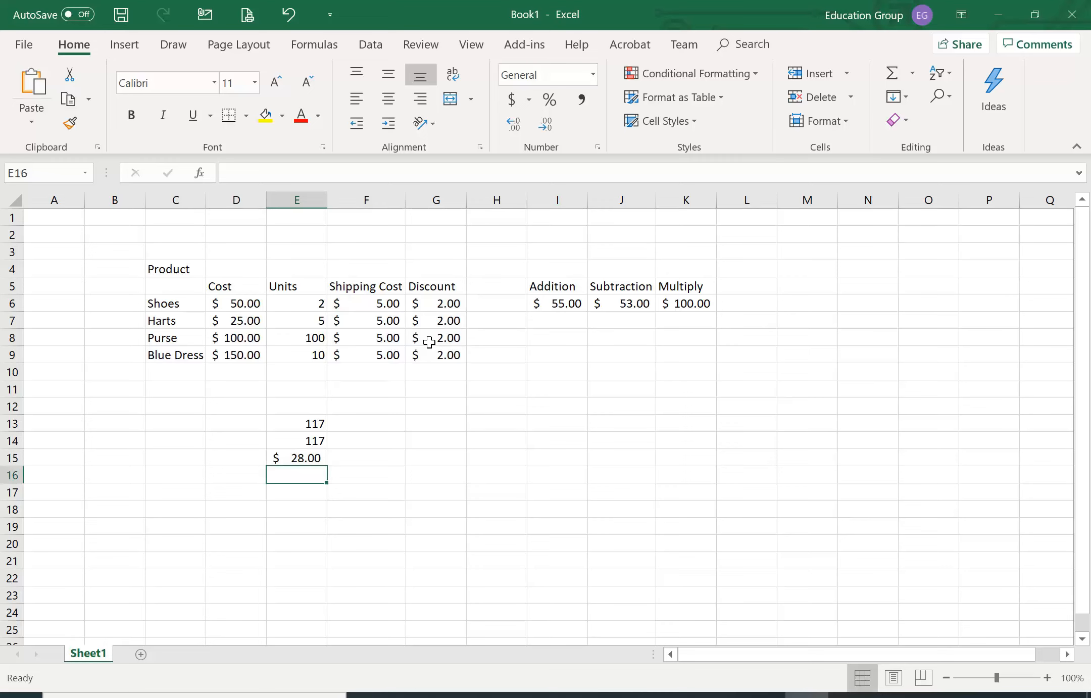
# - Compare the status bar sum for the range F6:G9 with the total in E15
pyautogui.moveTo(387, 306); pyautogui.dragTo(426, 355)
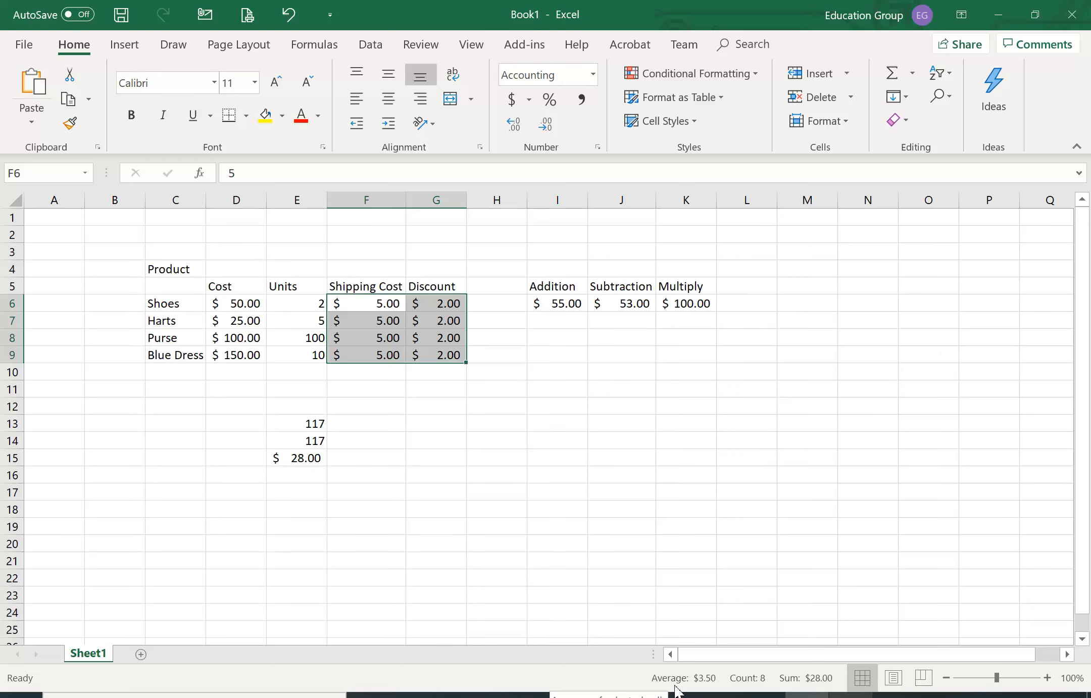
pyautogui.click(497, 486)
pyautogui.click(310, 458)
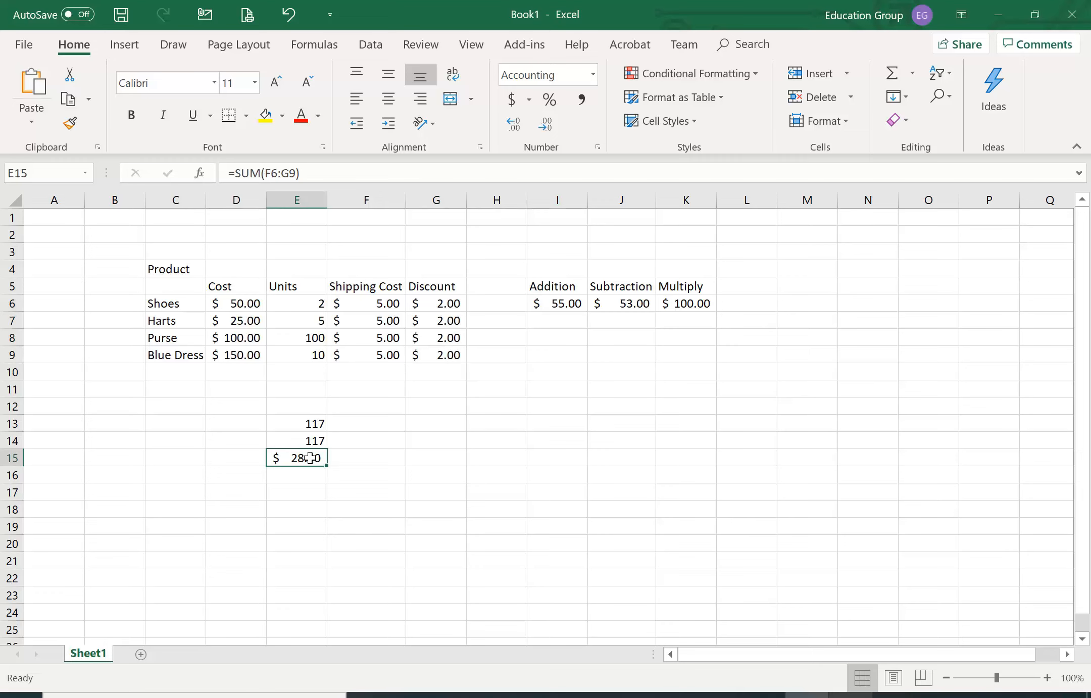
# - Clear the three totals from cells E13:E15
pyautogui.moveTo(312, 422); pyautogui.dragTo(312, 467)
pyautogui.press('Delete')
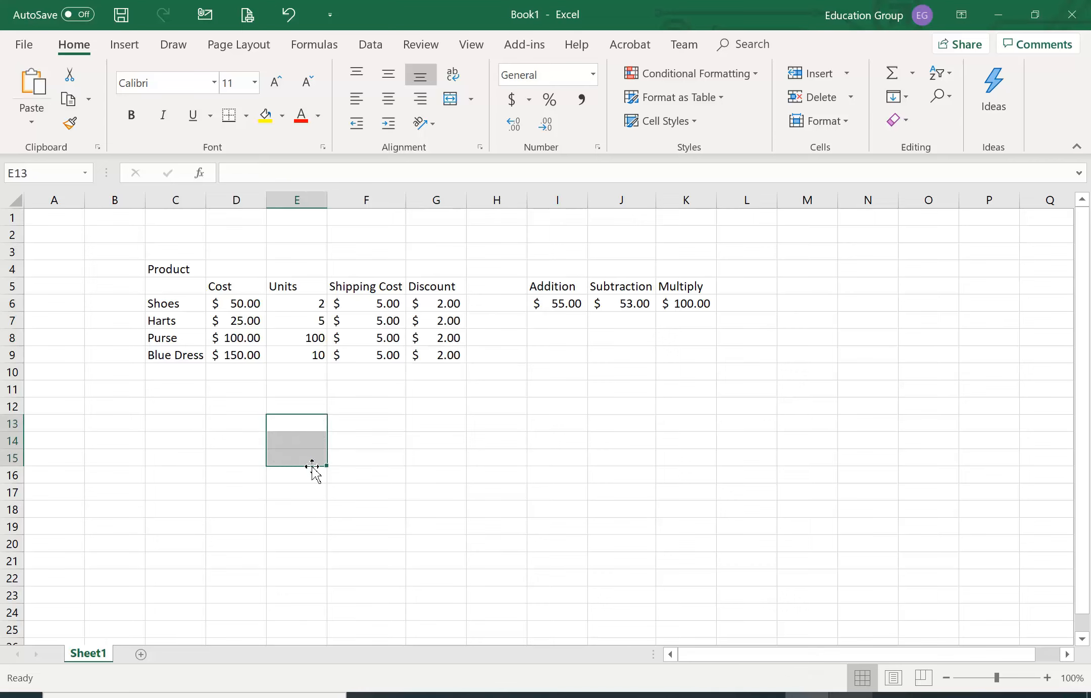
pyautogui.click(416, 306)
pyautogui.click(484, 303)
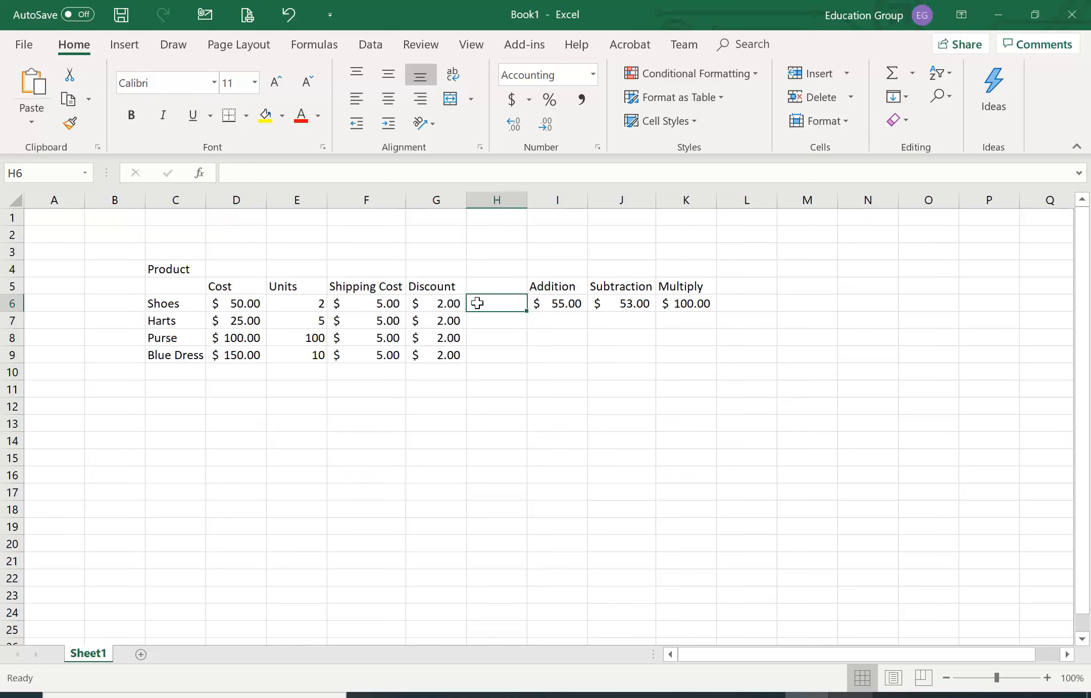
# - Multiply the purse cost by its units in cell H8 with the formula =D8*E8
pyautogui.doubleClick(484, 340)
pyautogui.write('=')
pyautogui.press('Left')
pyautogui.press('Left')
pyautogui.press('Left')
pyautogui.press('Left')
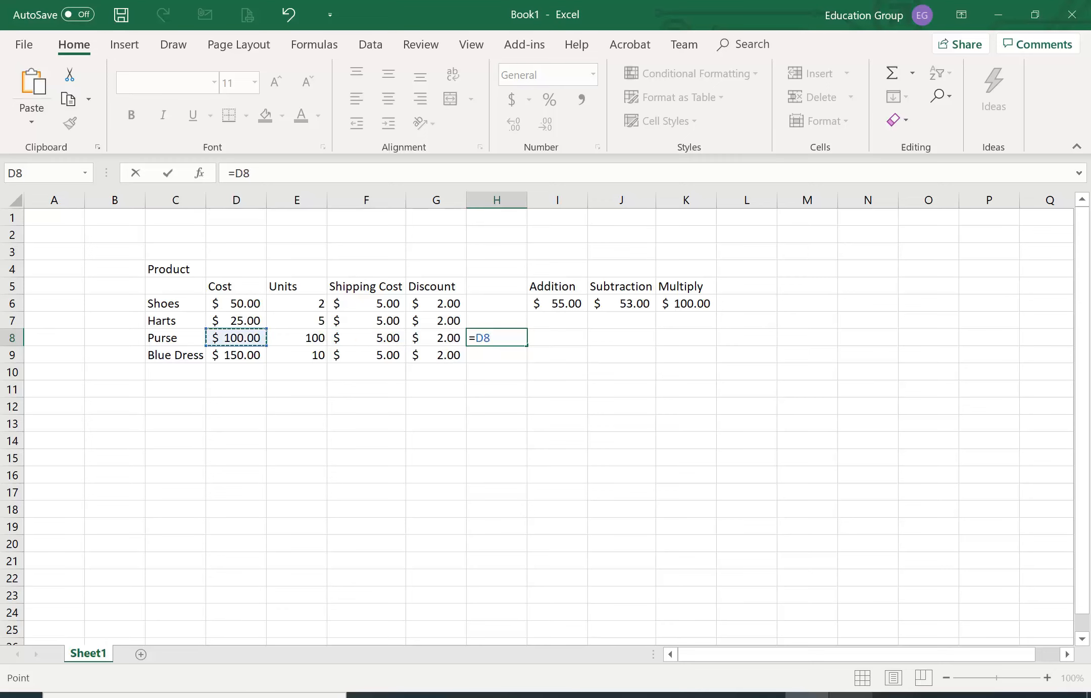
pyautogui.write('*')
pyautogui.press('Left')
pyautogui.press('Left')
pyautogui.press('Left')
pyautogui.press('Return')
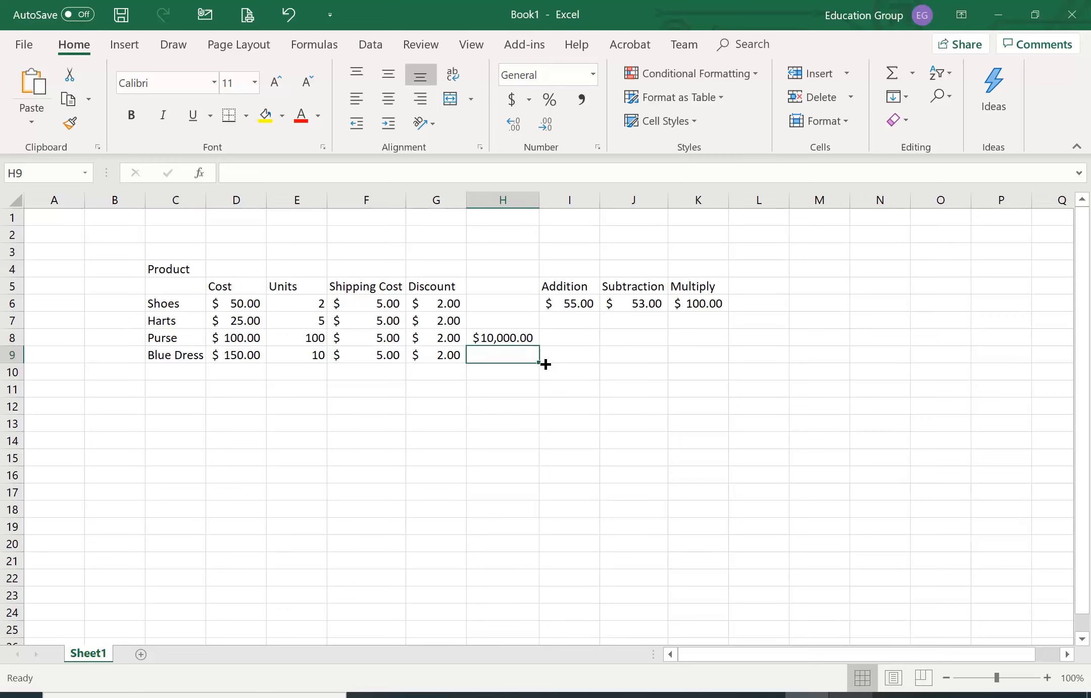
# - Add the heading Division in cell L5, beside the Multiply heading
pyautogui.click(755, 340)
pyautogui.click(761, 281)
pyautogui.write('Division')
pyautogui.press('Return')
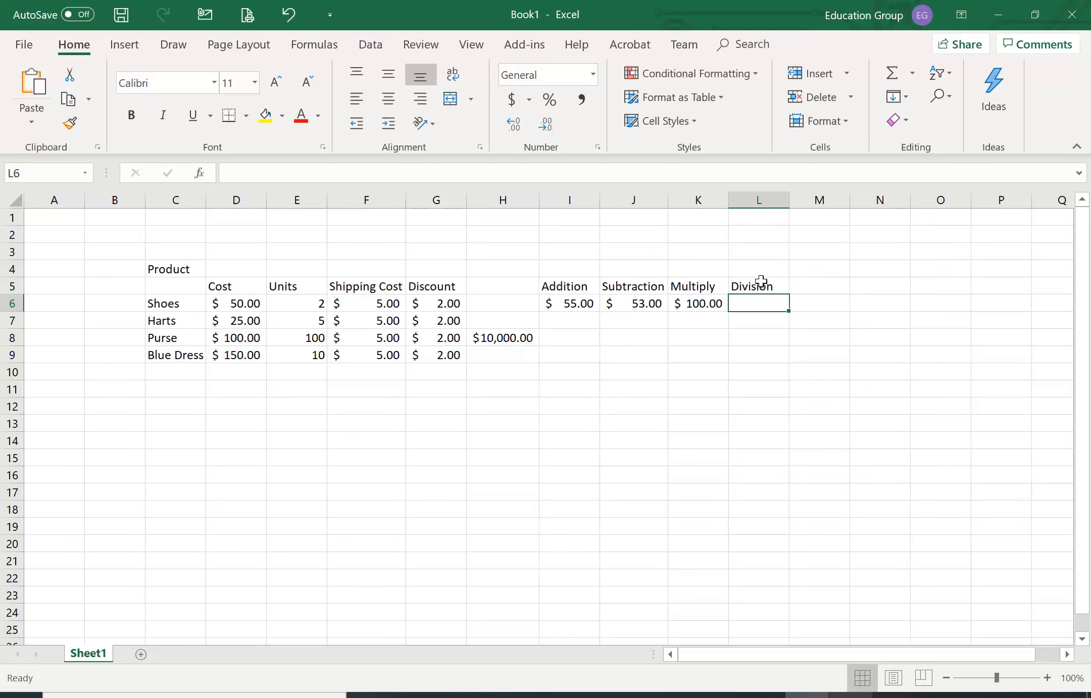
# - Divide the purse total in H8 by 125 in cell L6 with the formula =H8/125
pyautogui.press('pagedown')
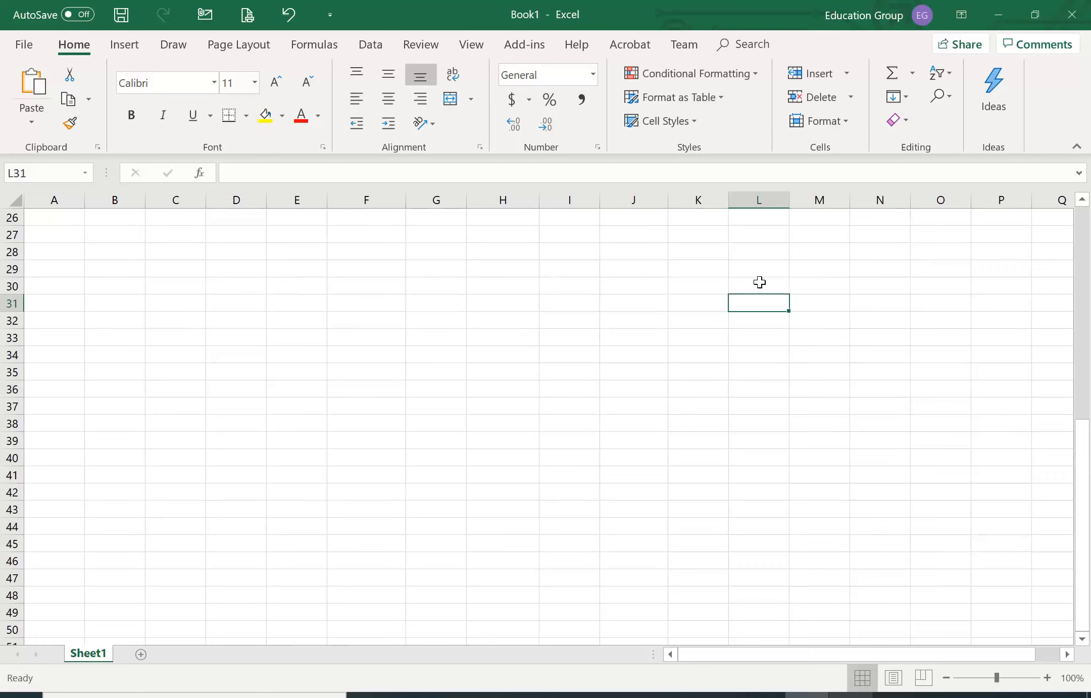
pyautogui.hotkey('ctrl', 'Home')
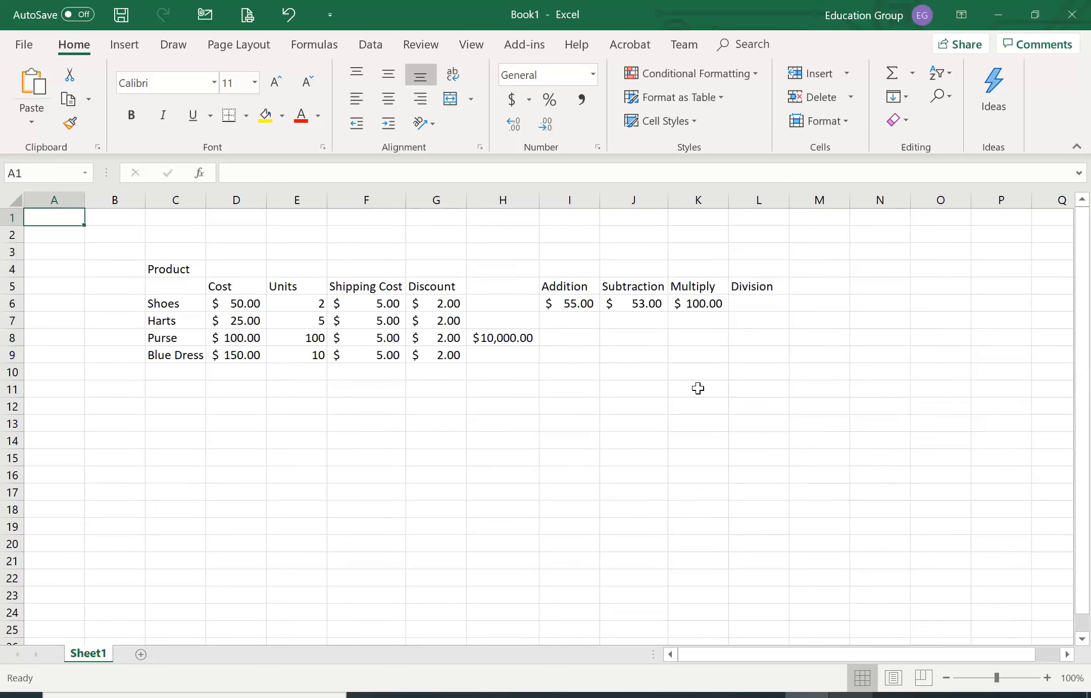
pyautogui.click(756, 302)
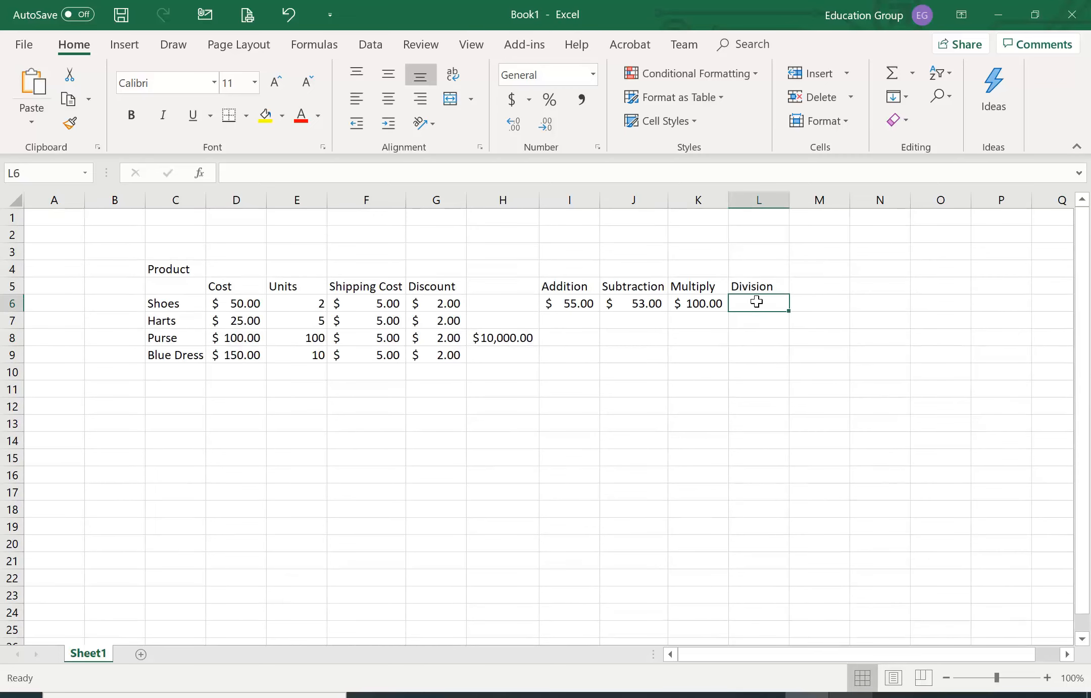
pyautogui.write('=')
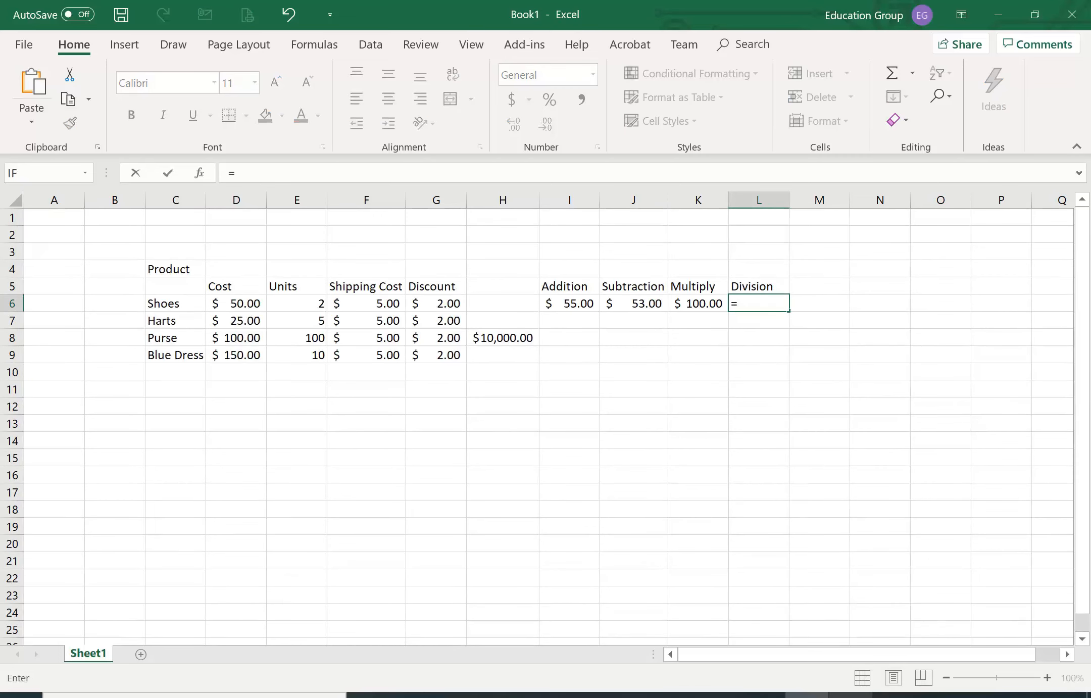
pyautogui.click(509, 337)
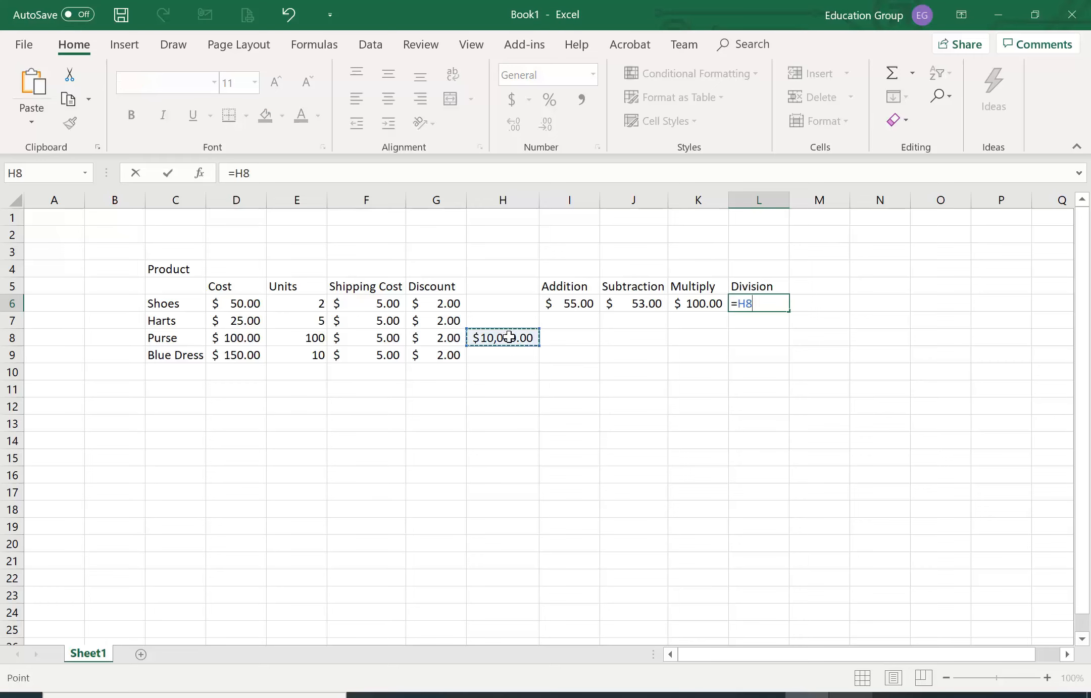
pyautogui.write('/')
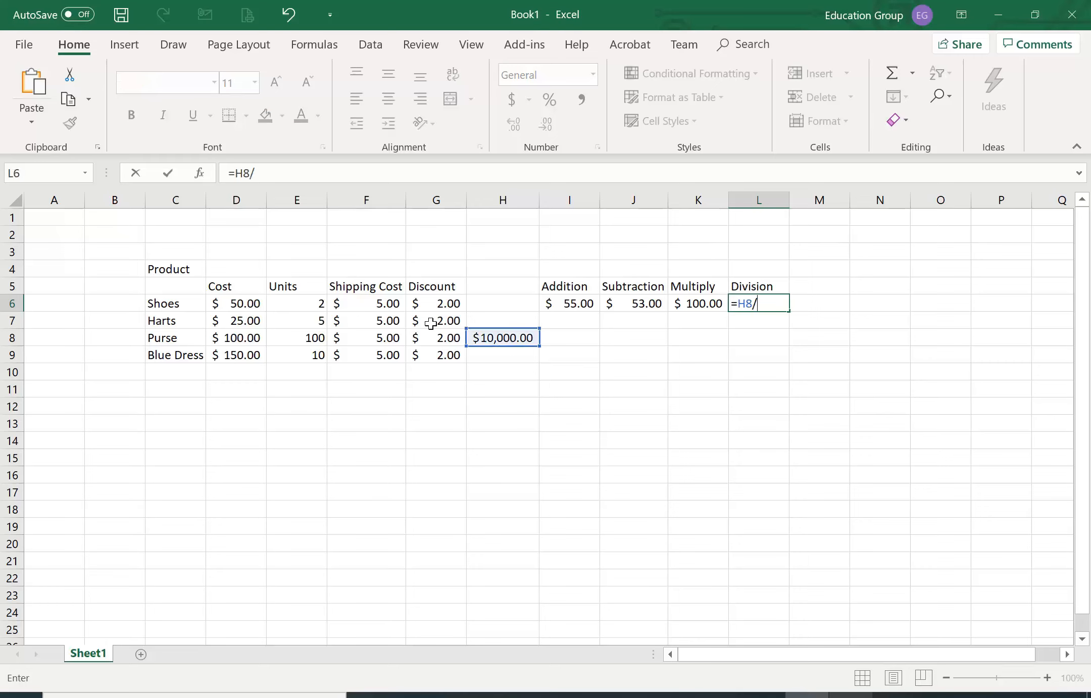
pyautogui.write('8')
pyautogui.press('BackSpace')
pyautogui.write('125')
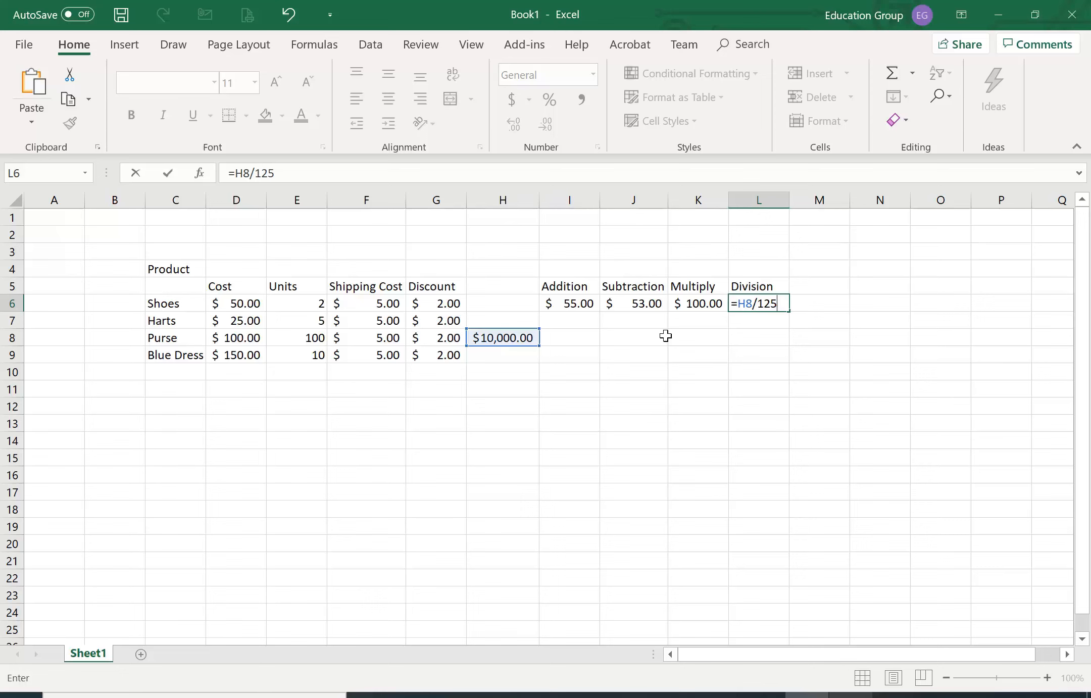
pyautogui.press('Return')
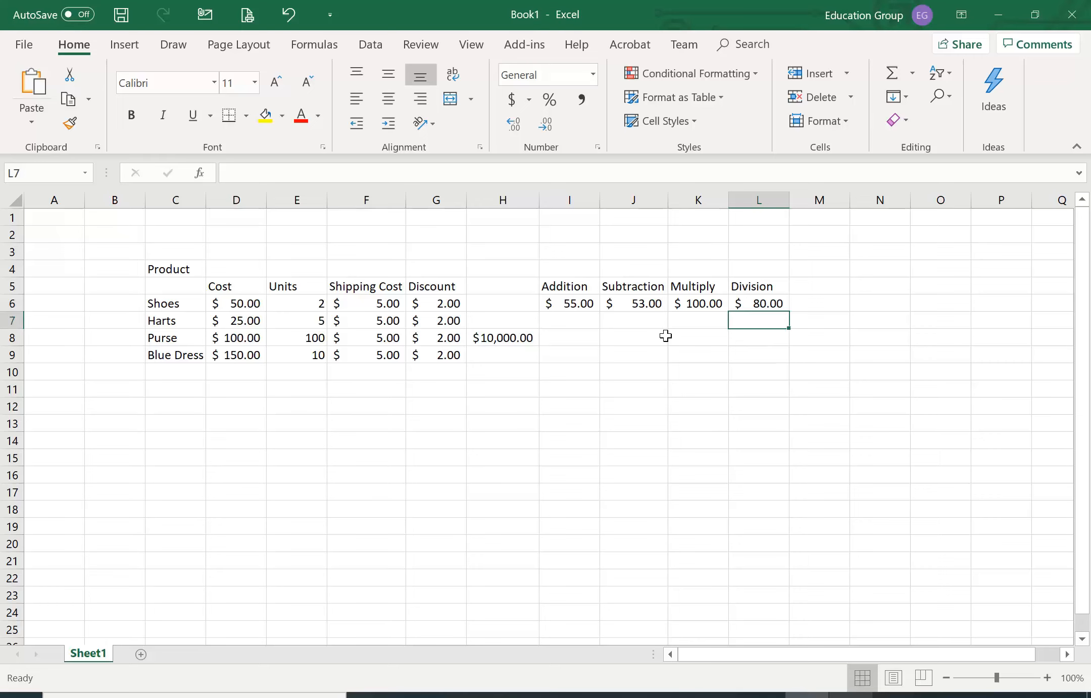
# - Change the division result in L6 to the Number format with no decimal places
pyautogui.press('Up')
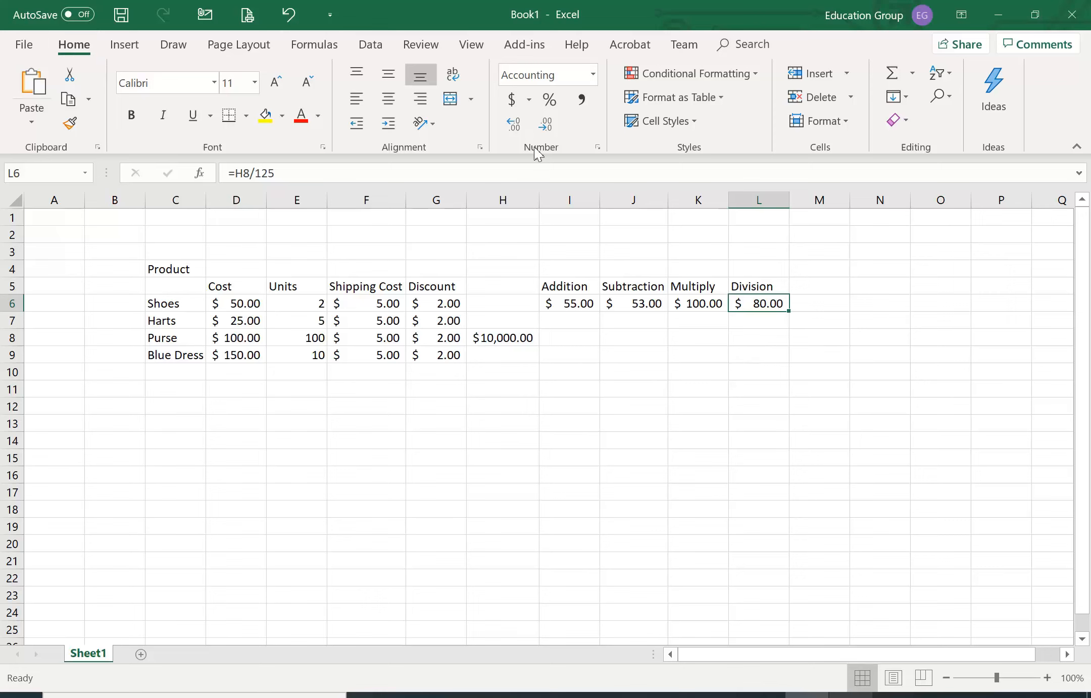
pyautogui.click(593, 77)
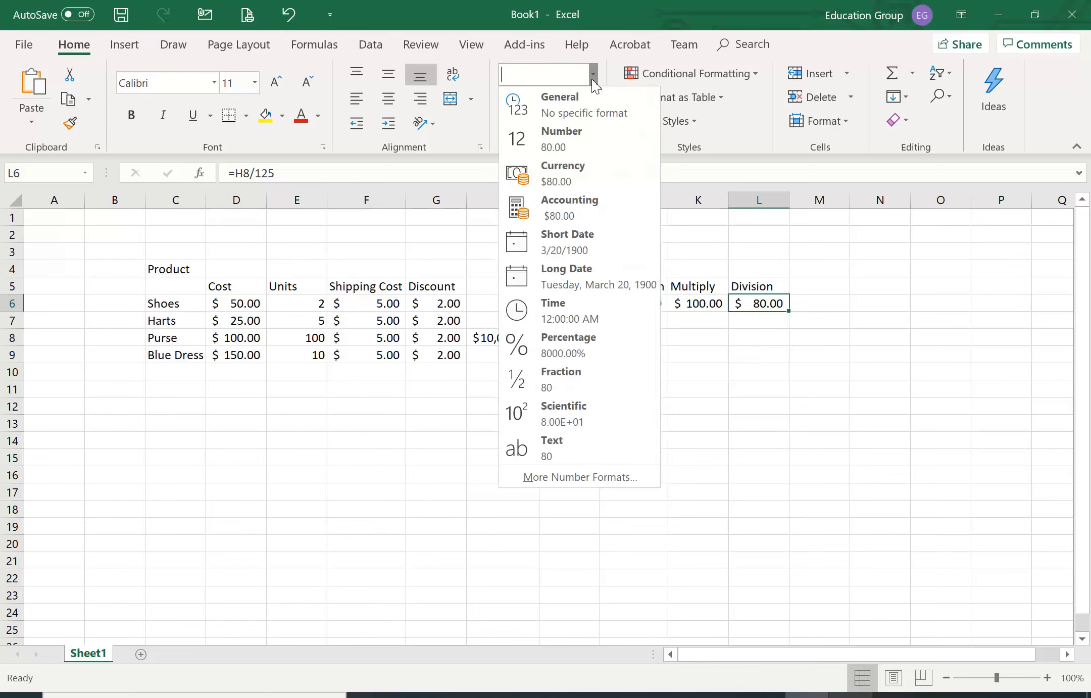
pyautogui.click(602, 138)
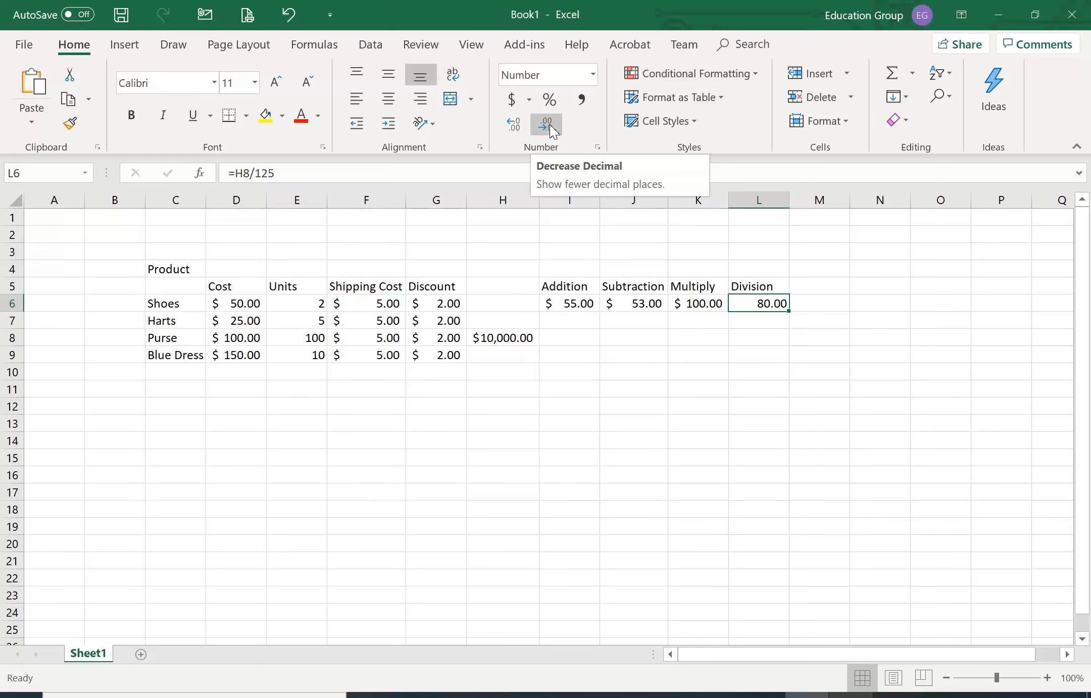
pyautogui.click(555, 130)
pyautogui.click(554, 131)
pyautogui.click(767, 453)
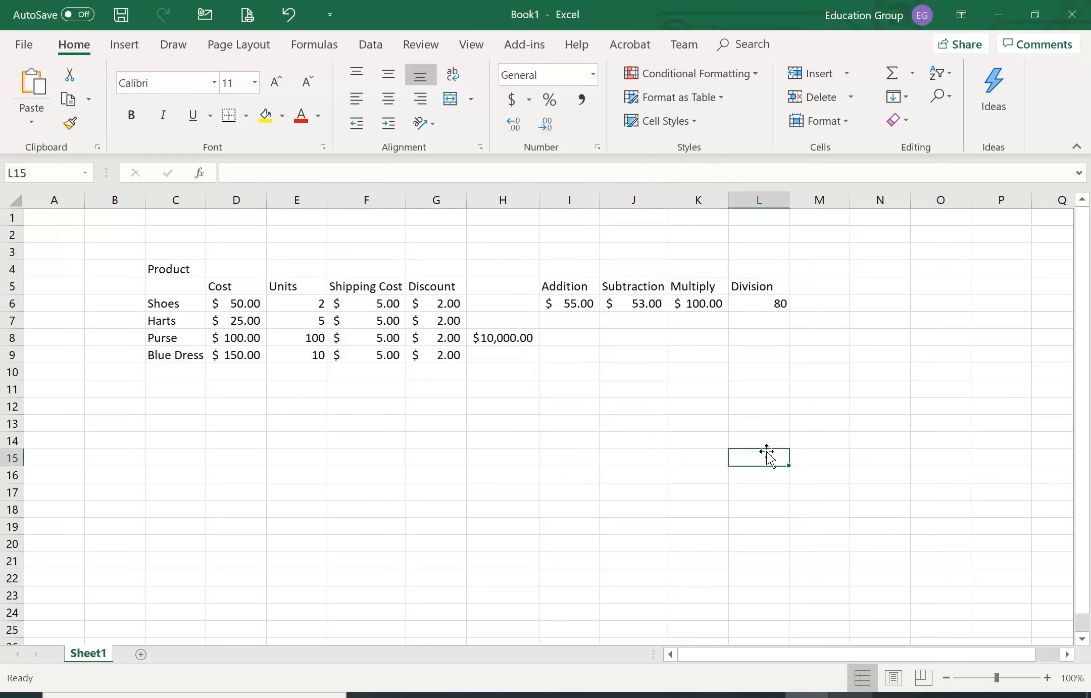
pyautogui.click(781, 305)
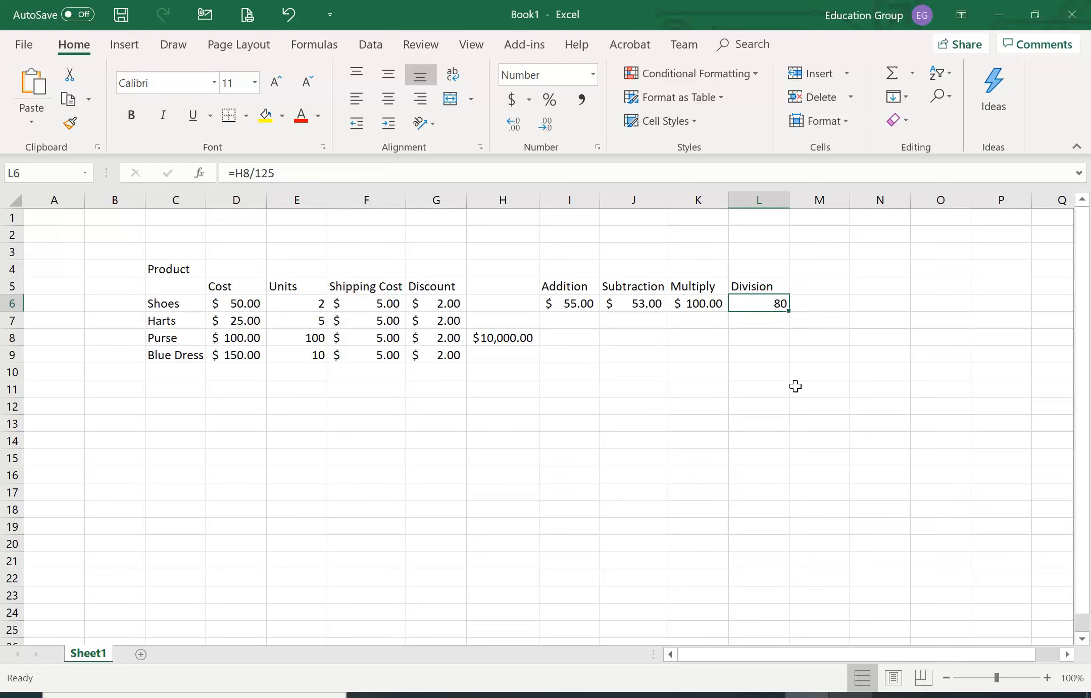
pyautogui.press('Down')
pyautogui.press('Down')
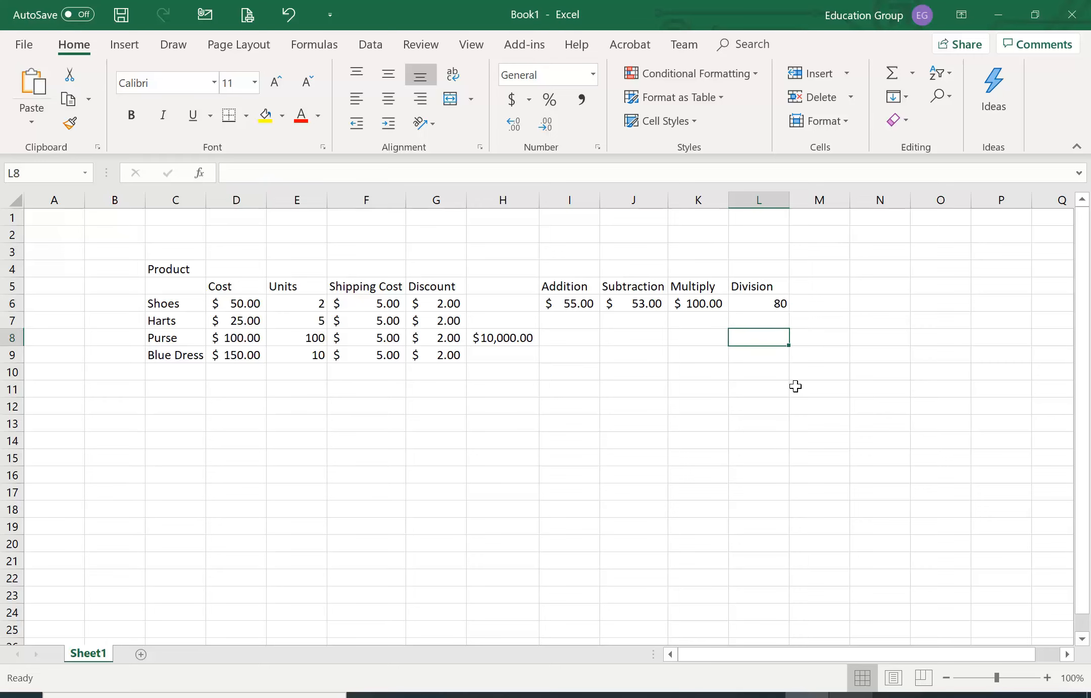
# - Enter 4 in L8 and 2 in M8, and divide them in N8 with the formula =L8/M8
pyautogui.write('4')
pyautogui.press('Tab')
pyautogui.write('2')
pyautogui.press('Tab')
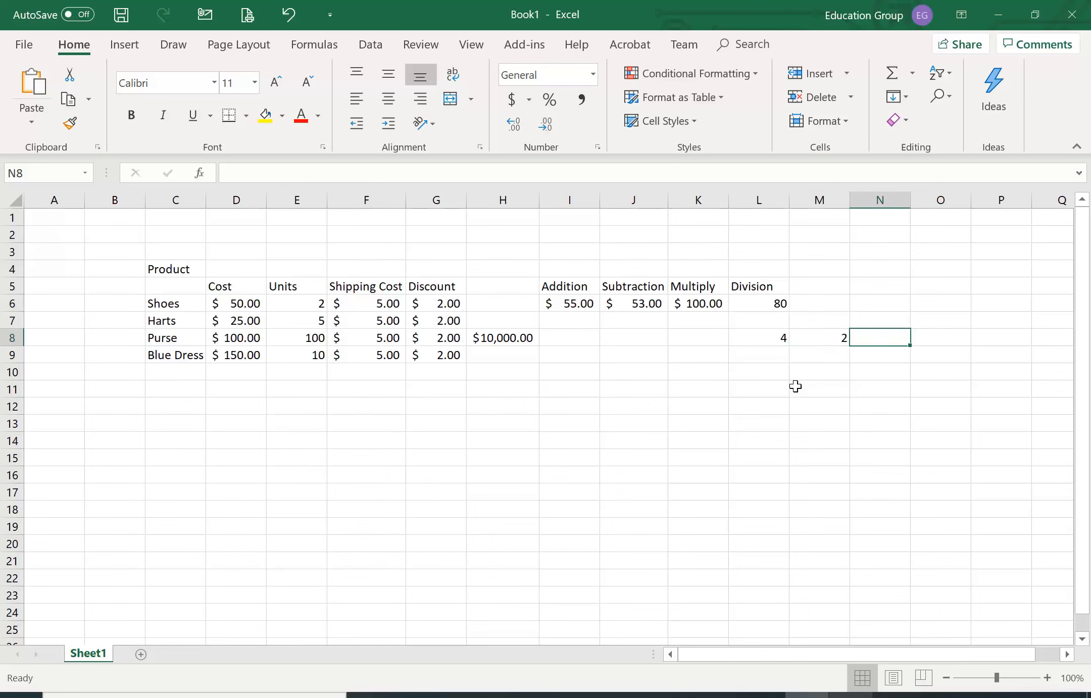
pyautogui.write('=')
pyautogui.press('Left')
pyautogui.press('Left')
pyautogui.write('/')
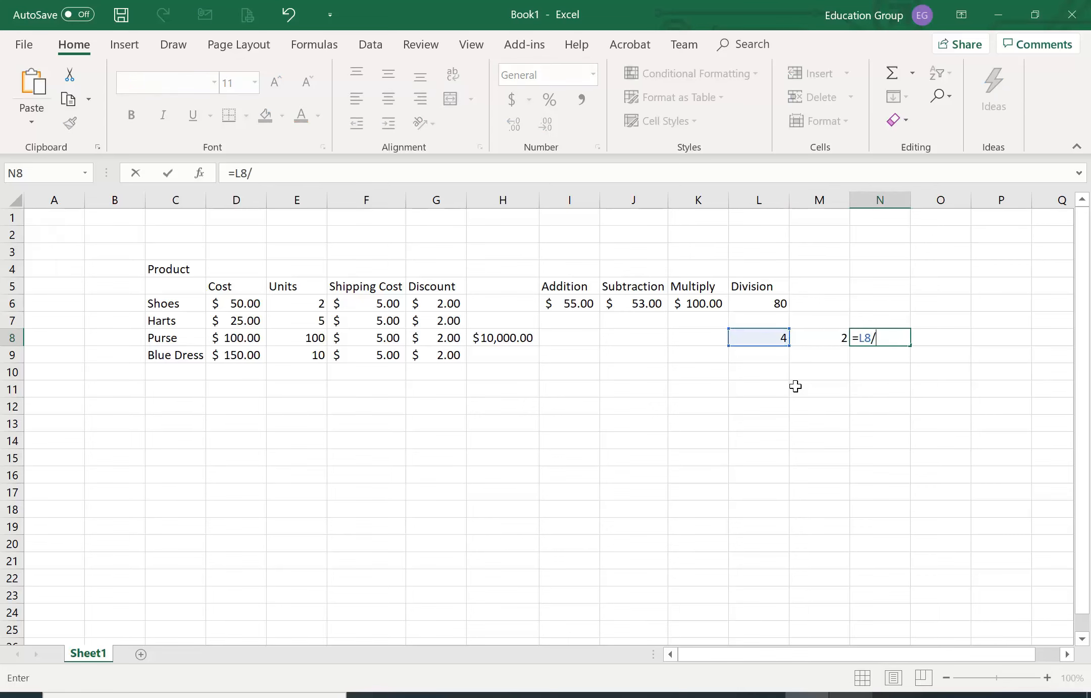
pyautogui.press('Left')
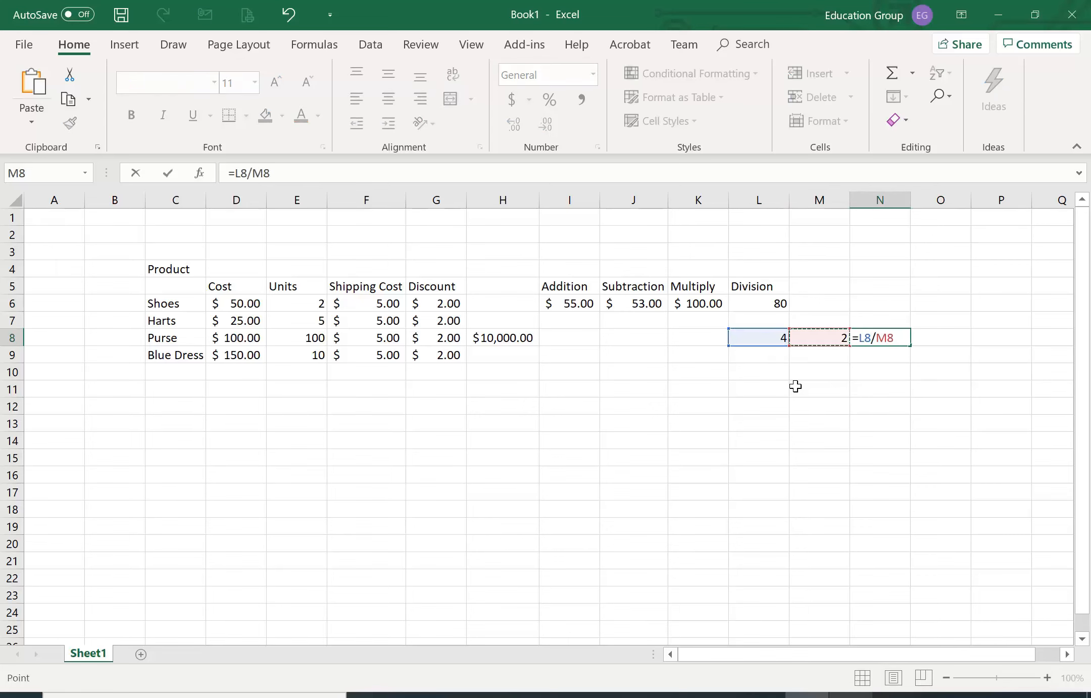
pyautogui.press('Return')
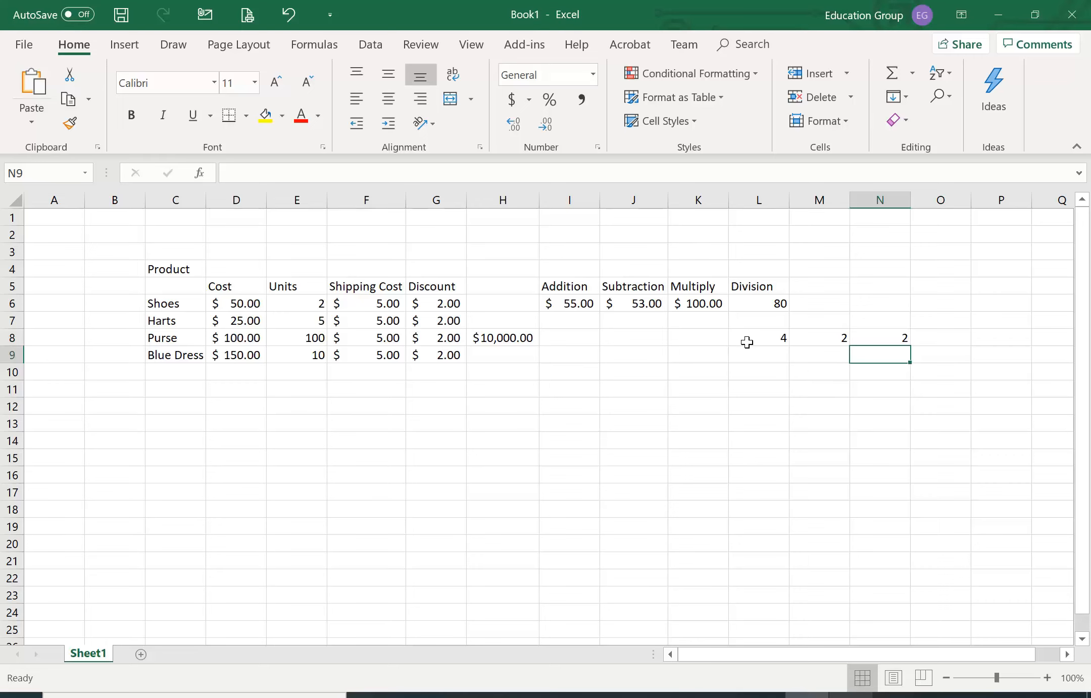
# - Clear the sample division values and formula from cells L8:N9
pyautogui.moveTo(748, 343); pyautogui.dragTo(882, 355)
pyautogui.press('Delete')
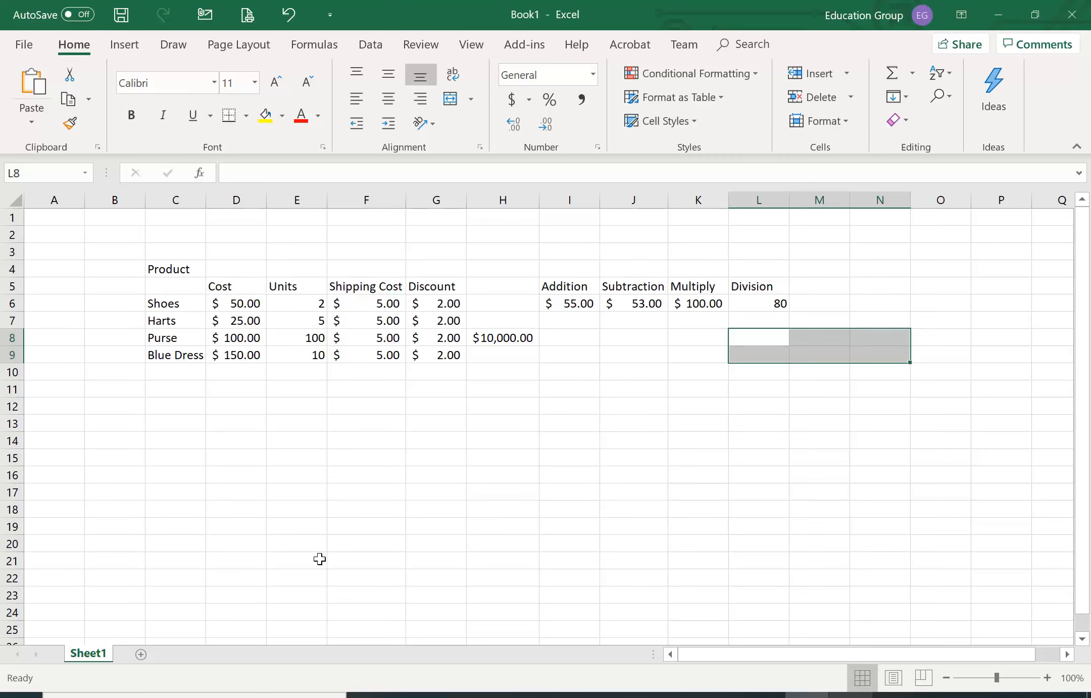
# - Add the heading Min in cell M5, beside the Division heading
pyautogui.click(818, 291)
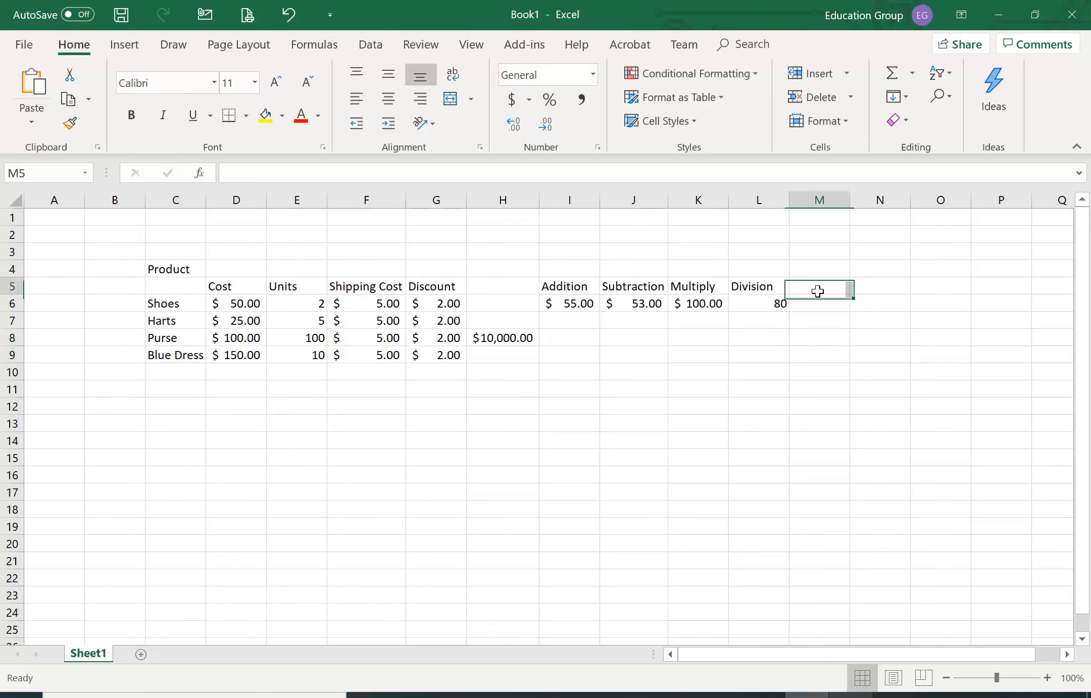
pyautogui.write('Min')
pyautogui.press('Return')
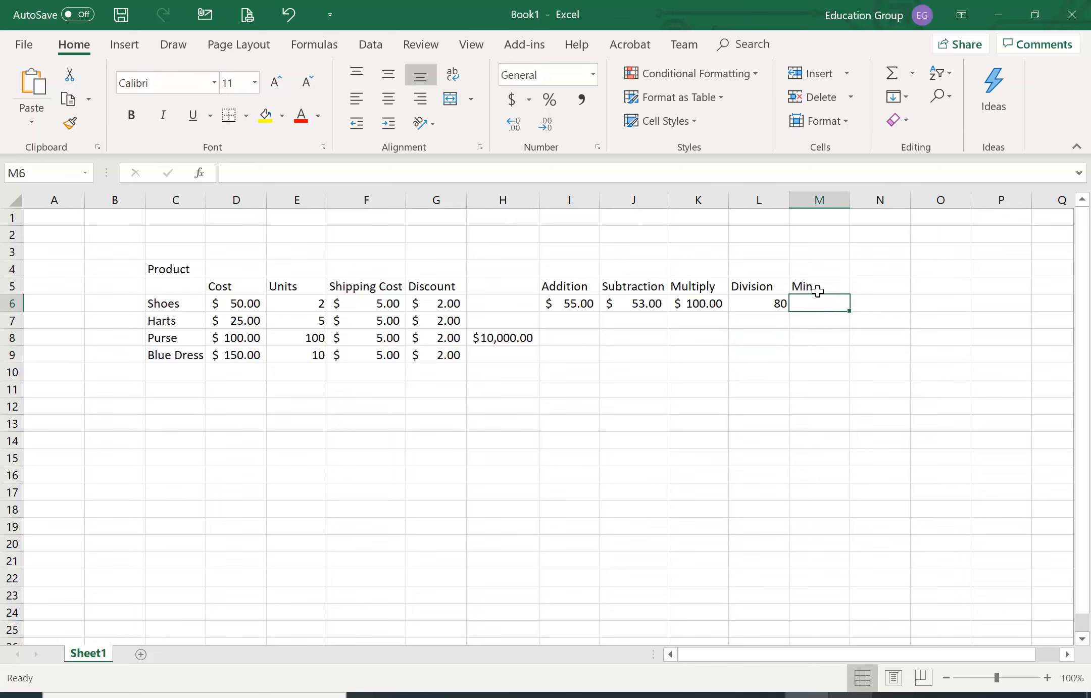
# - Find the lowest product cost in cell M6 with the formula =min(D6:D9)
pyautogui.write('=')
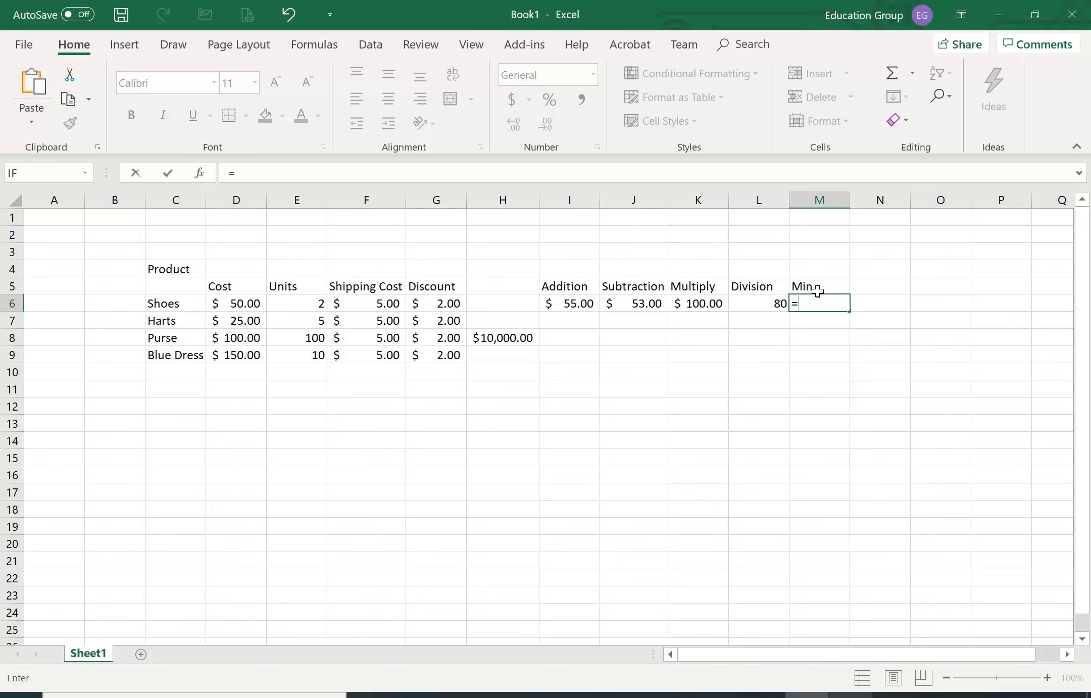
pyautogui.write('min')
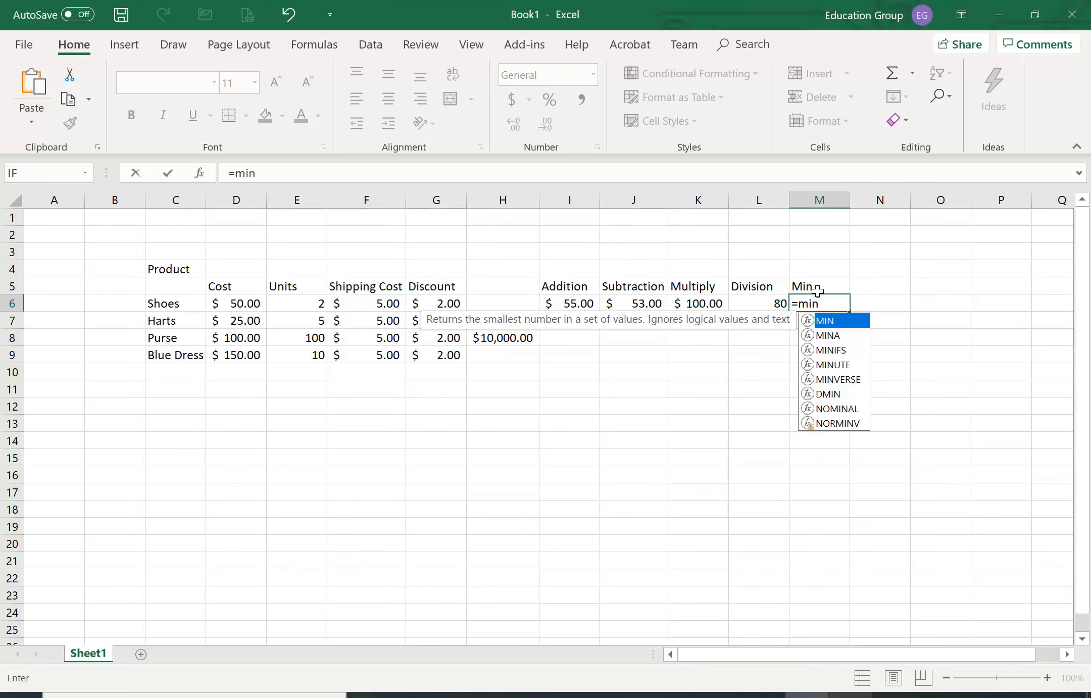
pyautogui.write('(')
pyautogui.moveTo(237, 308); pyautogui.dragTo(248, 364)
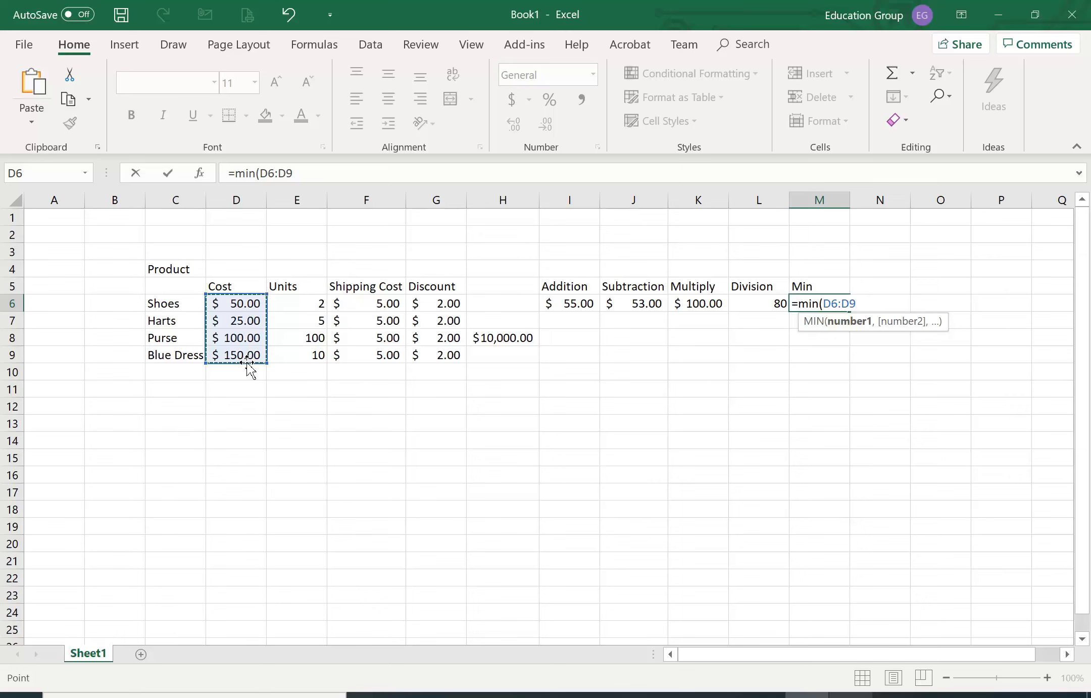
pyautogui.write(')')
pyautogui.press('Return')
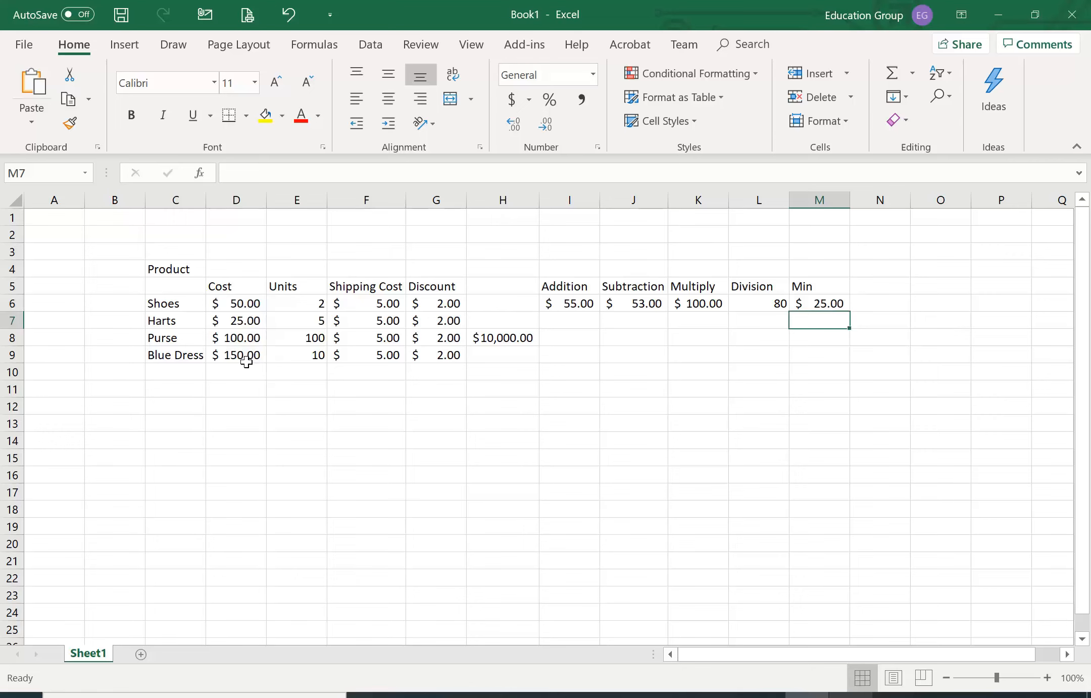
# - Add the heading Max in cell N5, beside the Min heading
pyautogui.press('Up')
pyautogui.press('Right')
pyautogui.press('Up')
pyautogui.write('Mix')
pyautogui.press('BackSpace')
pyautogui.press('BackSpace')
pyautogui.write('az')
pyautogui.press('BackSpace')
pyautogui.write('x')
pyautogui.hotkey('ctrl', 'Return')
pyautogui.press('Down')
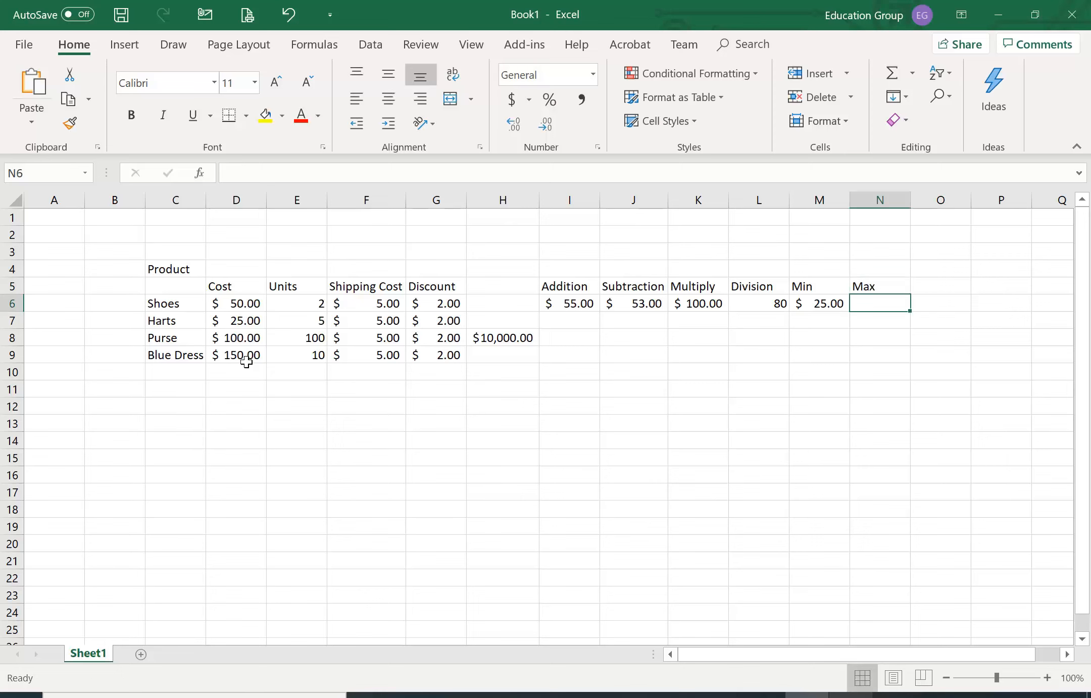
# - Find the highest product cost in cell N6 with the formula =max(D6:D9)
pyautogui.write('=max(')
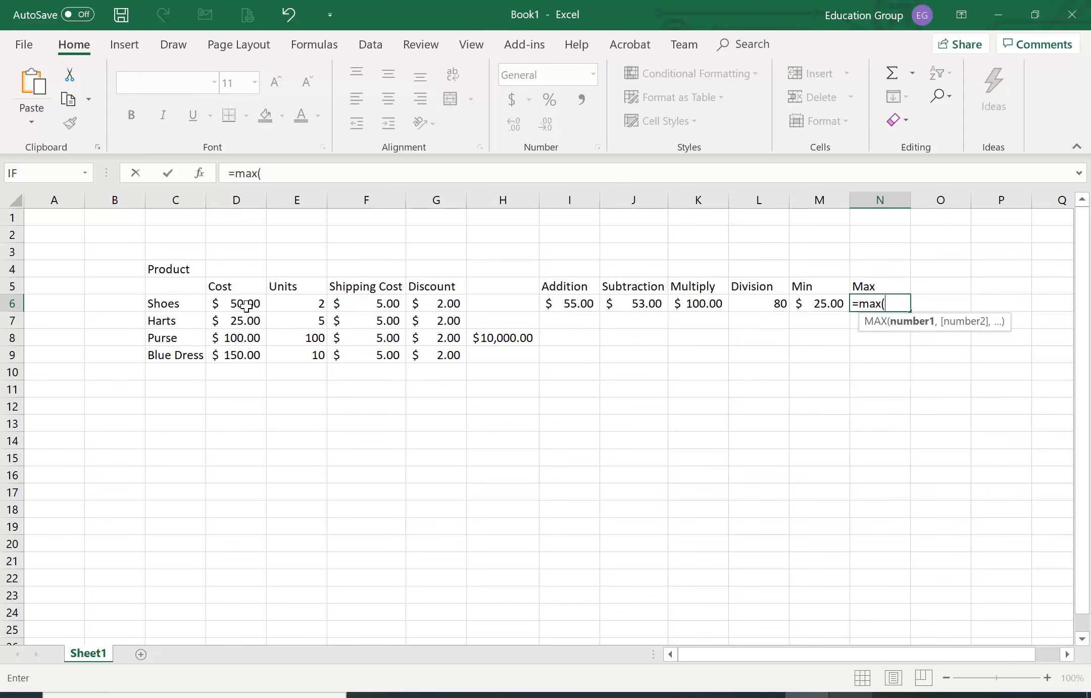
pyautogui.moveTo(251, 305); pyautogui.dragTo(250, 352)
pyautogui.write(')')
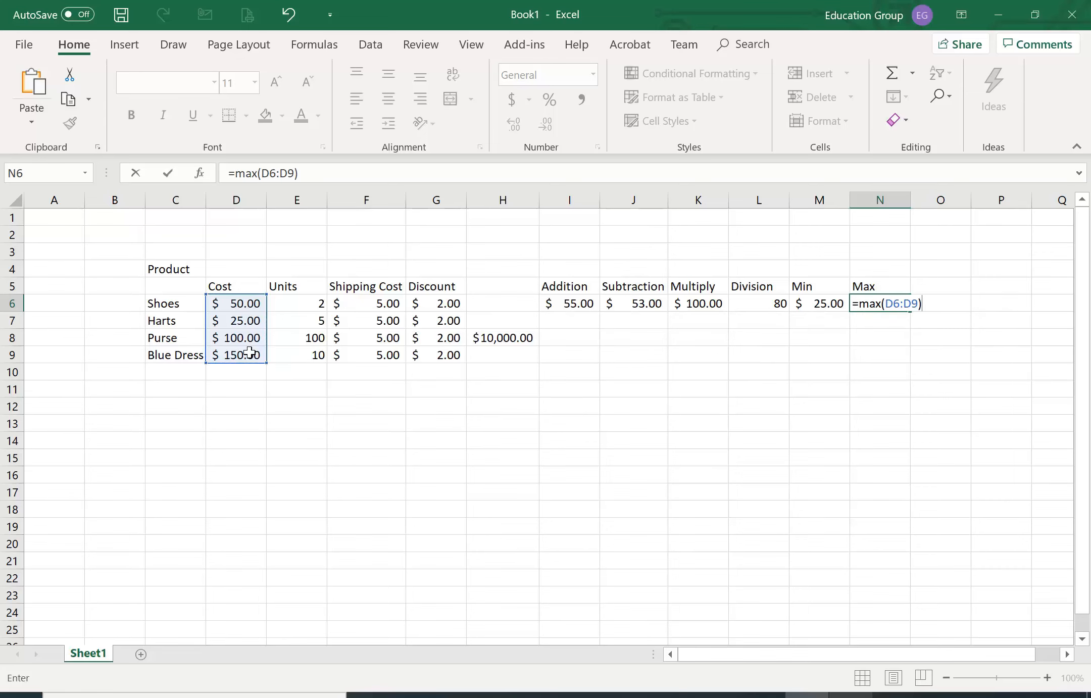
pyautogui.press('Return')
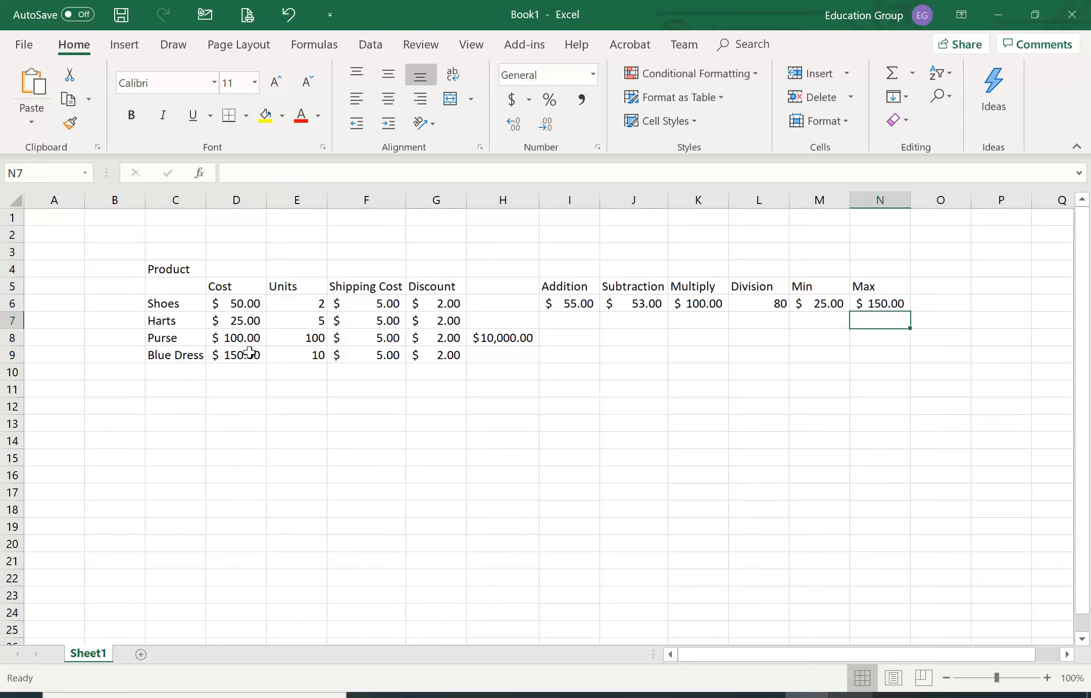
# - Add the heading Count in cell O5, beside the Max heading
pyautogui.click(940, 291)
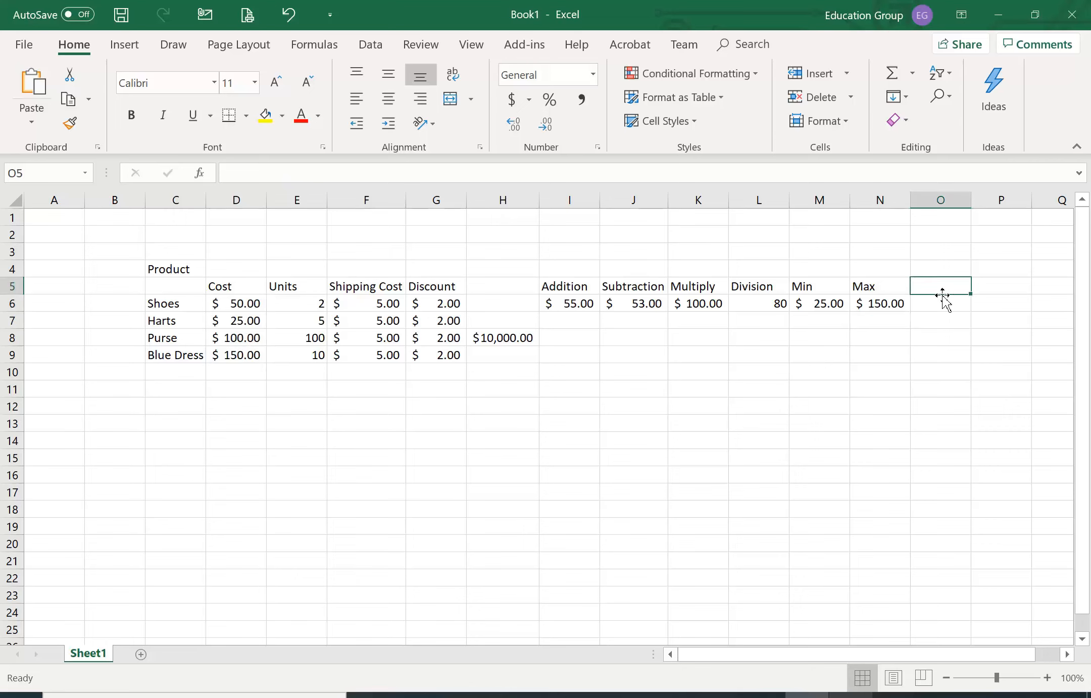
pyautogui.write('Count')
pyautogui.press('Return')
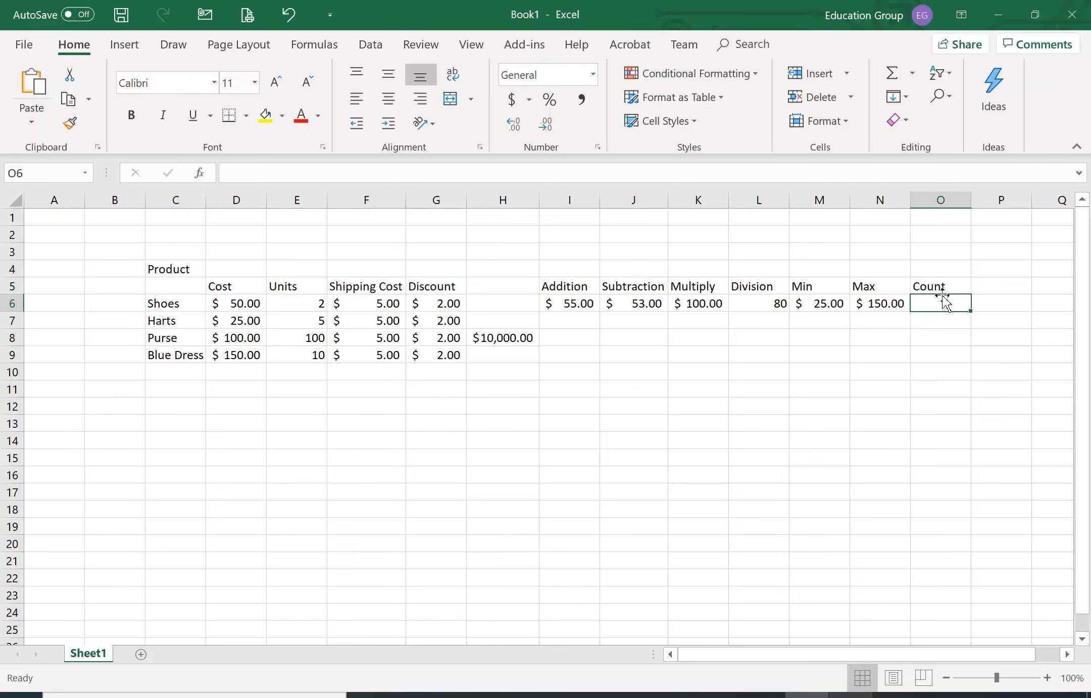
# - Count the product costs in cell O6 with the formula =count(D6:D9), and select D6:D10 to check their summary statistics
pyautogui.write('=')
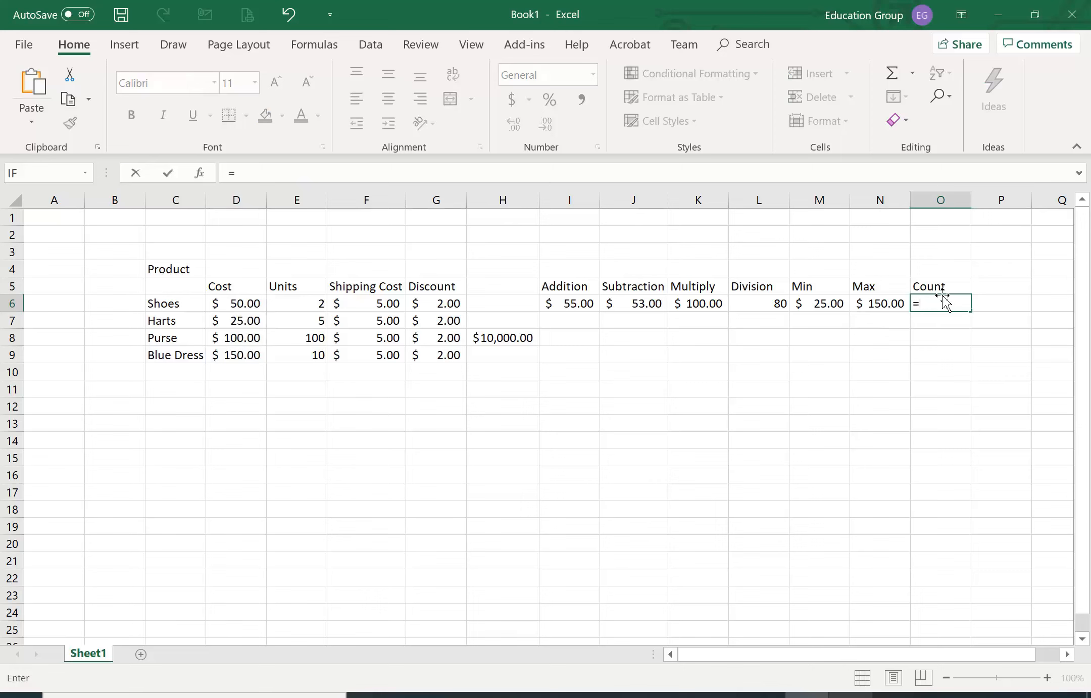
pyautogui.write('count(')
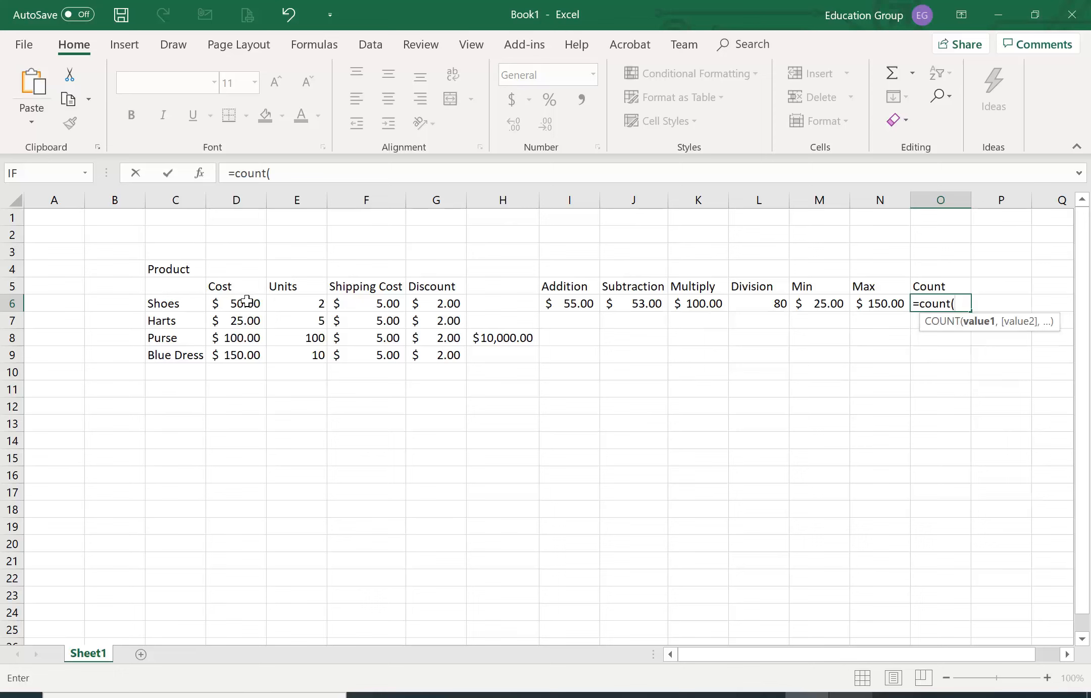
pyautogui.moveTo(245, 301); pyautogui.dragTo(242, 358)
pyautogui.write(')')
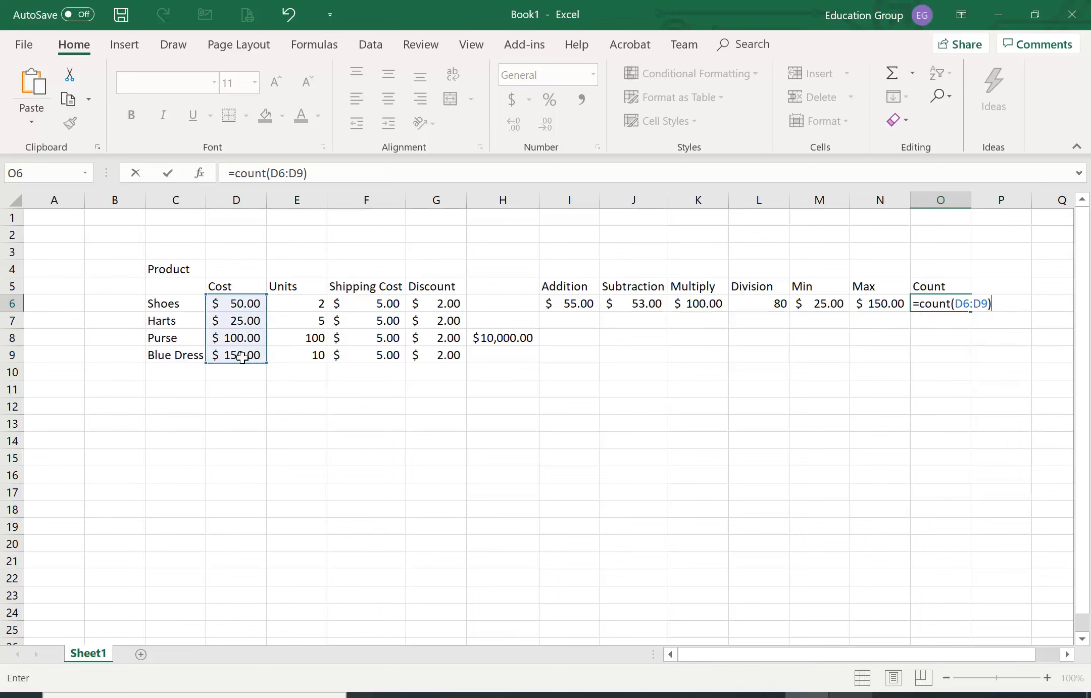
pyautogui.press('Return')
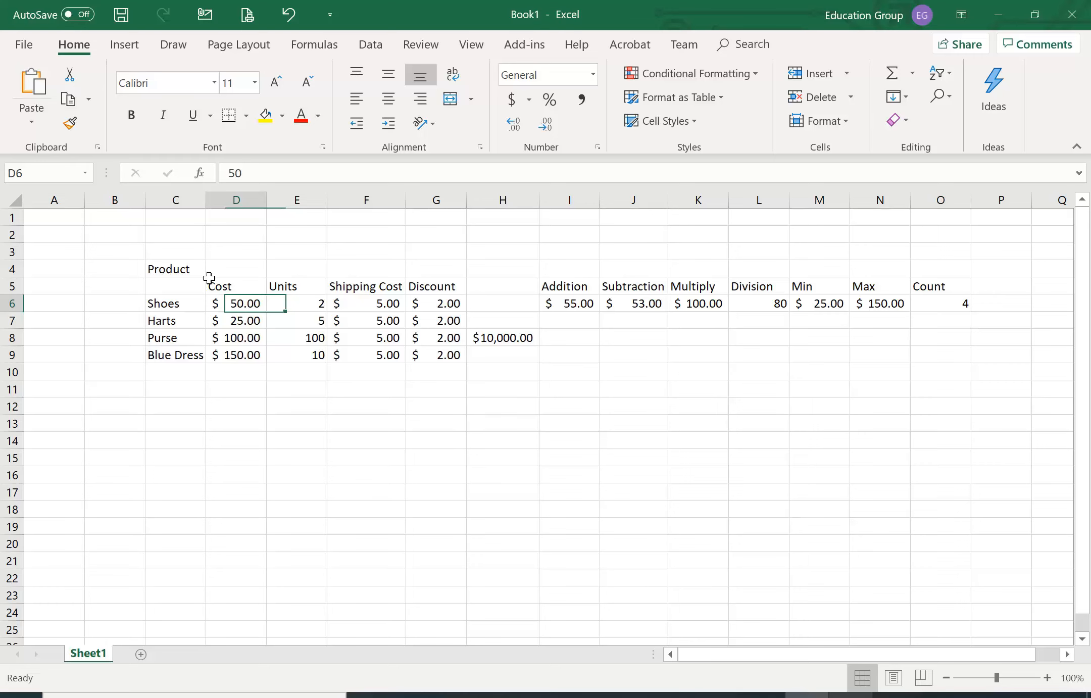
pyautogui.moveTo(233, 305); pyautogui.dragTo(241, 370)
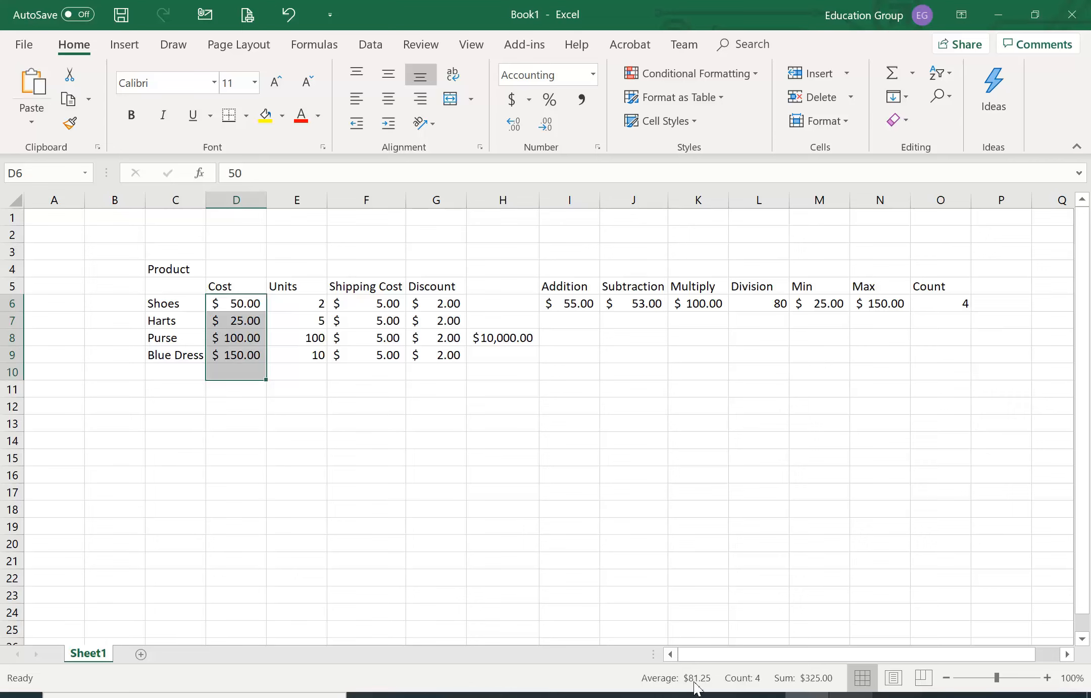
# - Add the heading Average in cell P5, beside the Count heading
pyautogui.click(1005, 292)
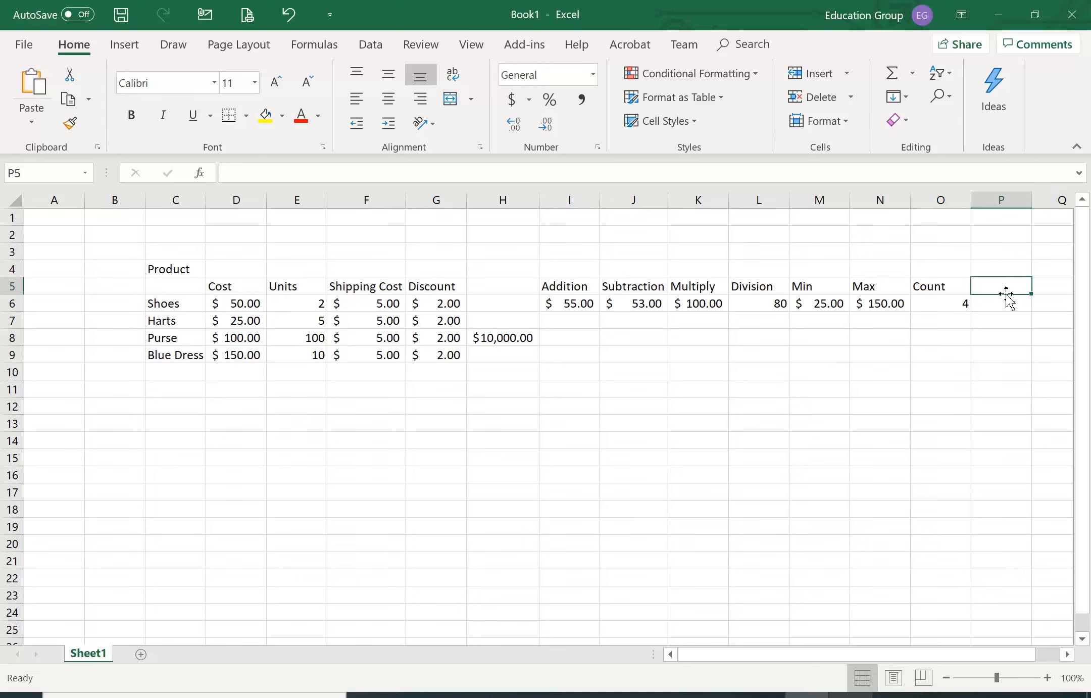
pyautogui.write('Average')
pyautogui.press('Return')
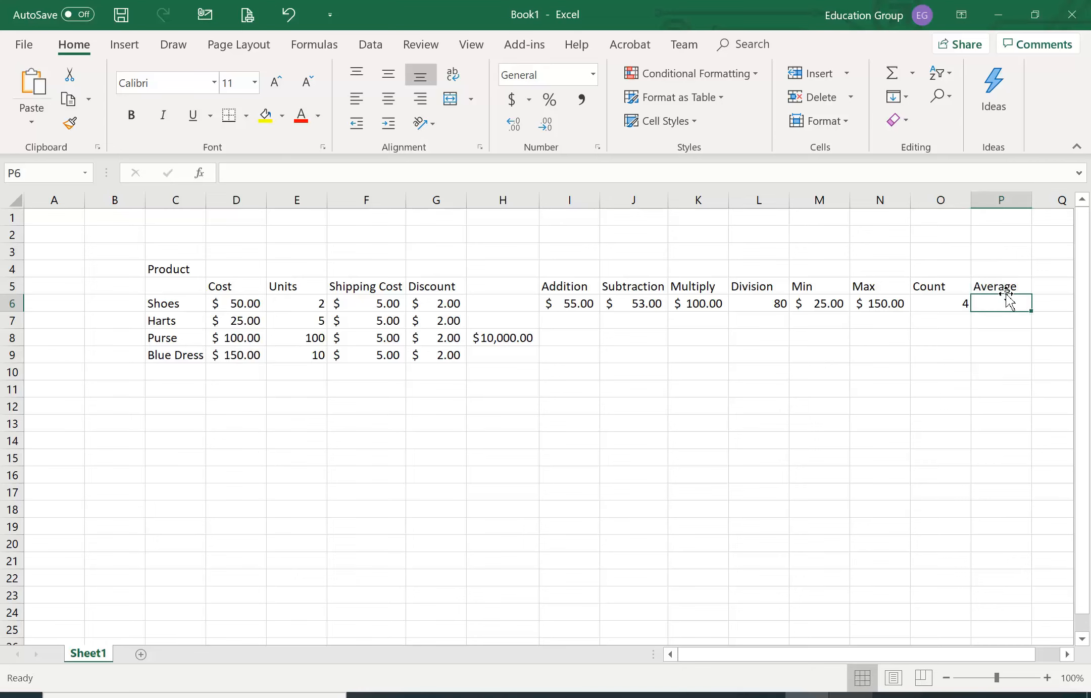
# - Calculate the mean product cost in cell P6 with the formula =average(D6:D9)
pyautogui.write('=')
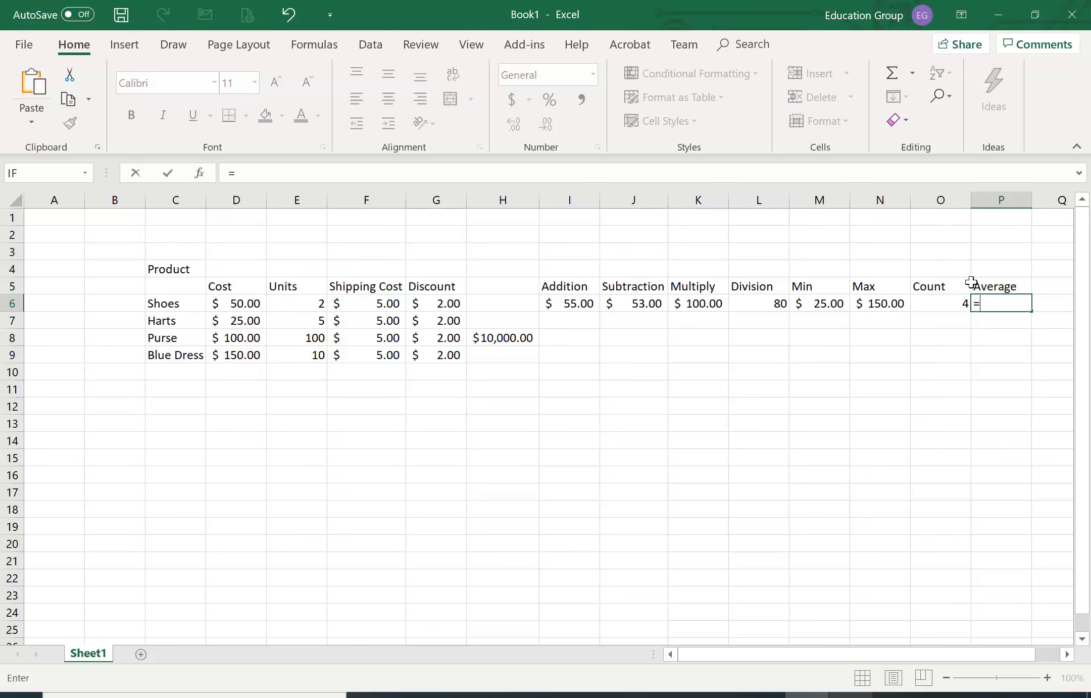
pyautogui.write('av')
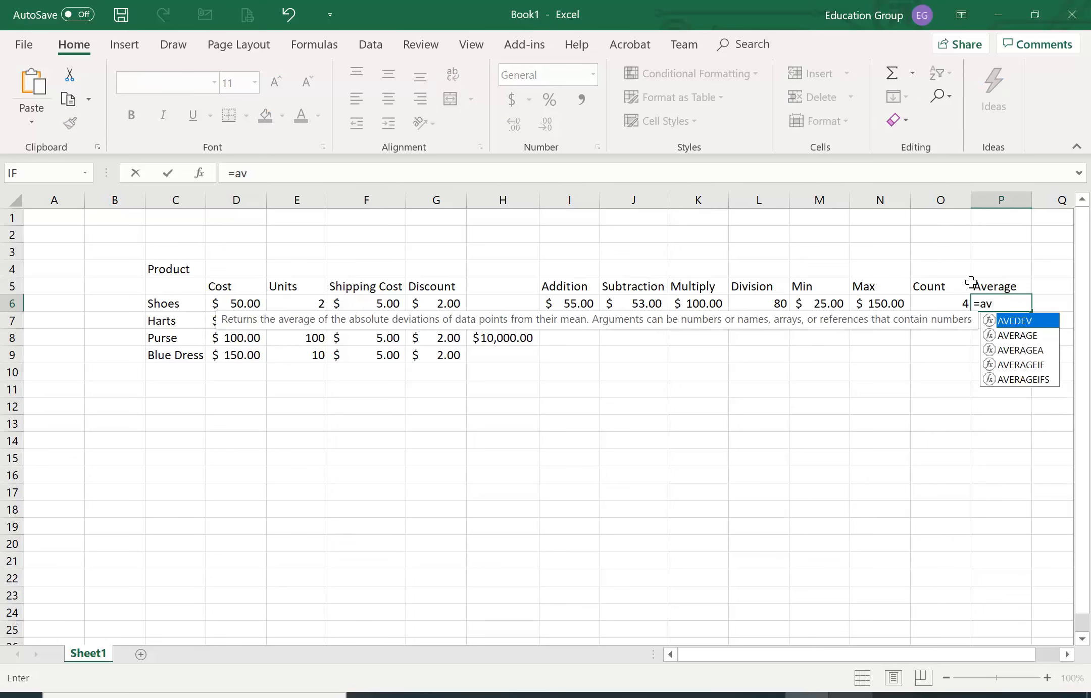
pyautogui.write('er')
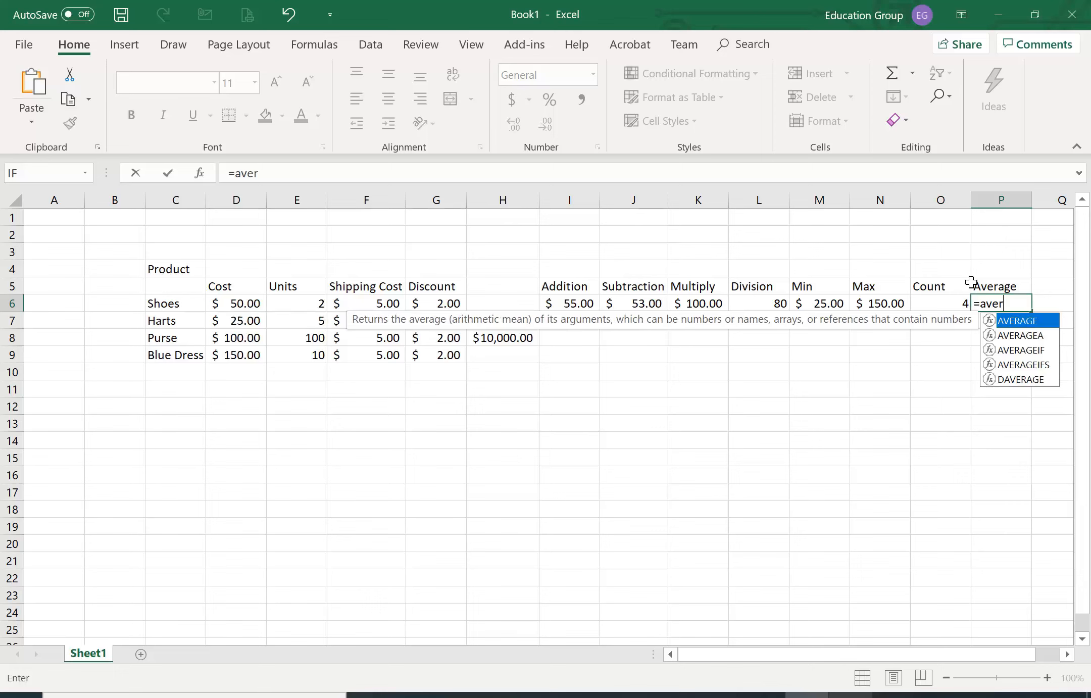
pyautogui.write('age(')
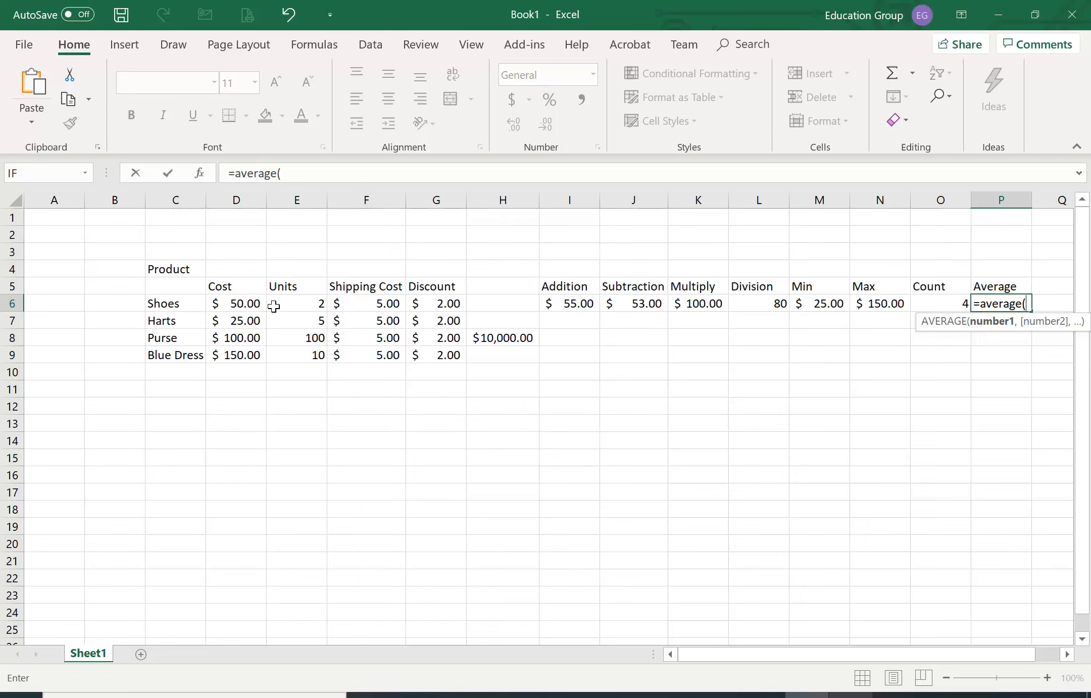
pyautogui.moveTo(244, 302); pyautogui.dragTo(245, 364)
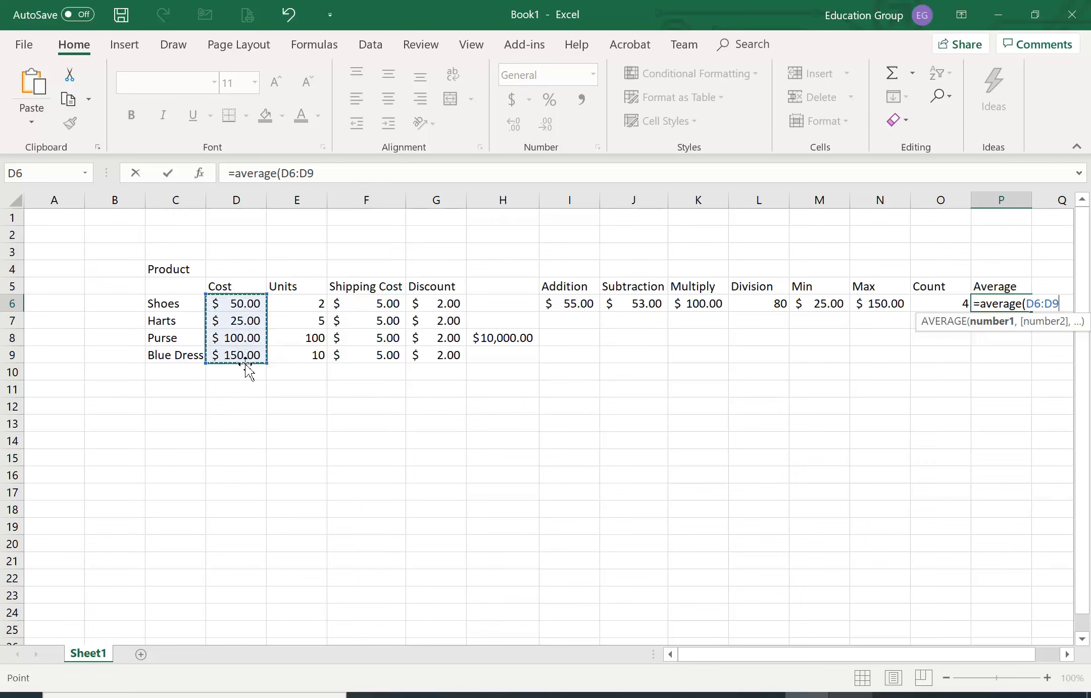
pyautogui.write(')')
pyautogui.press('Return')
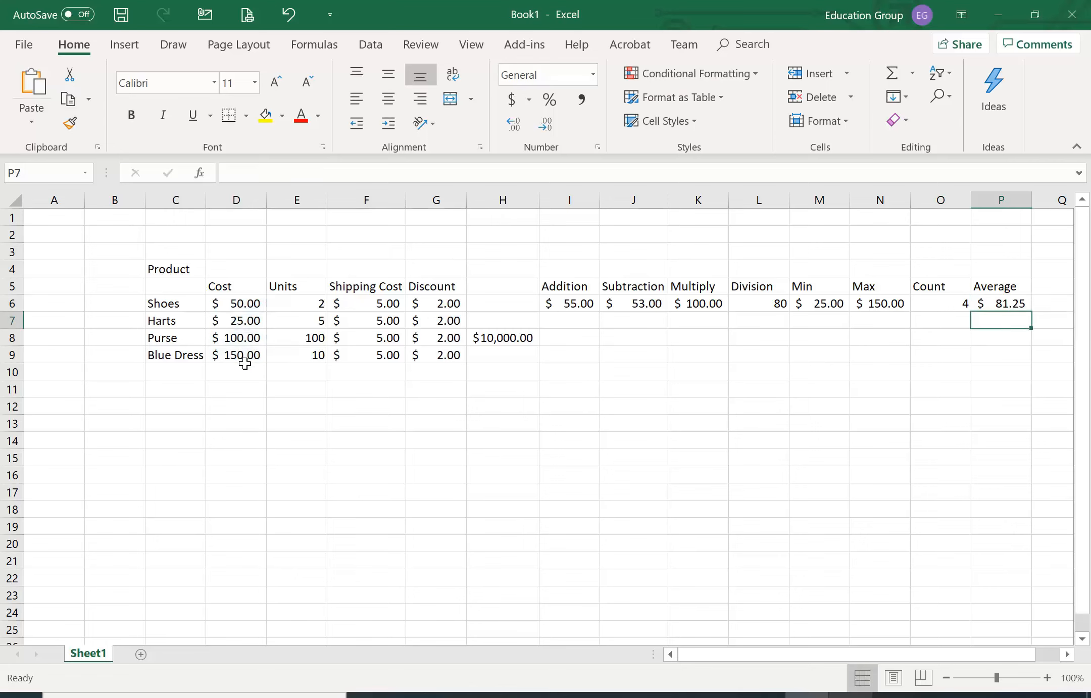